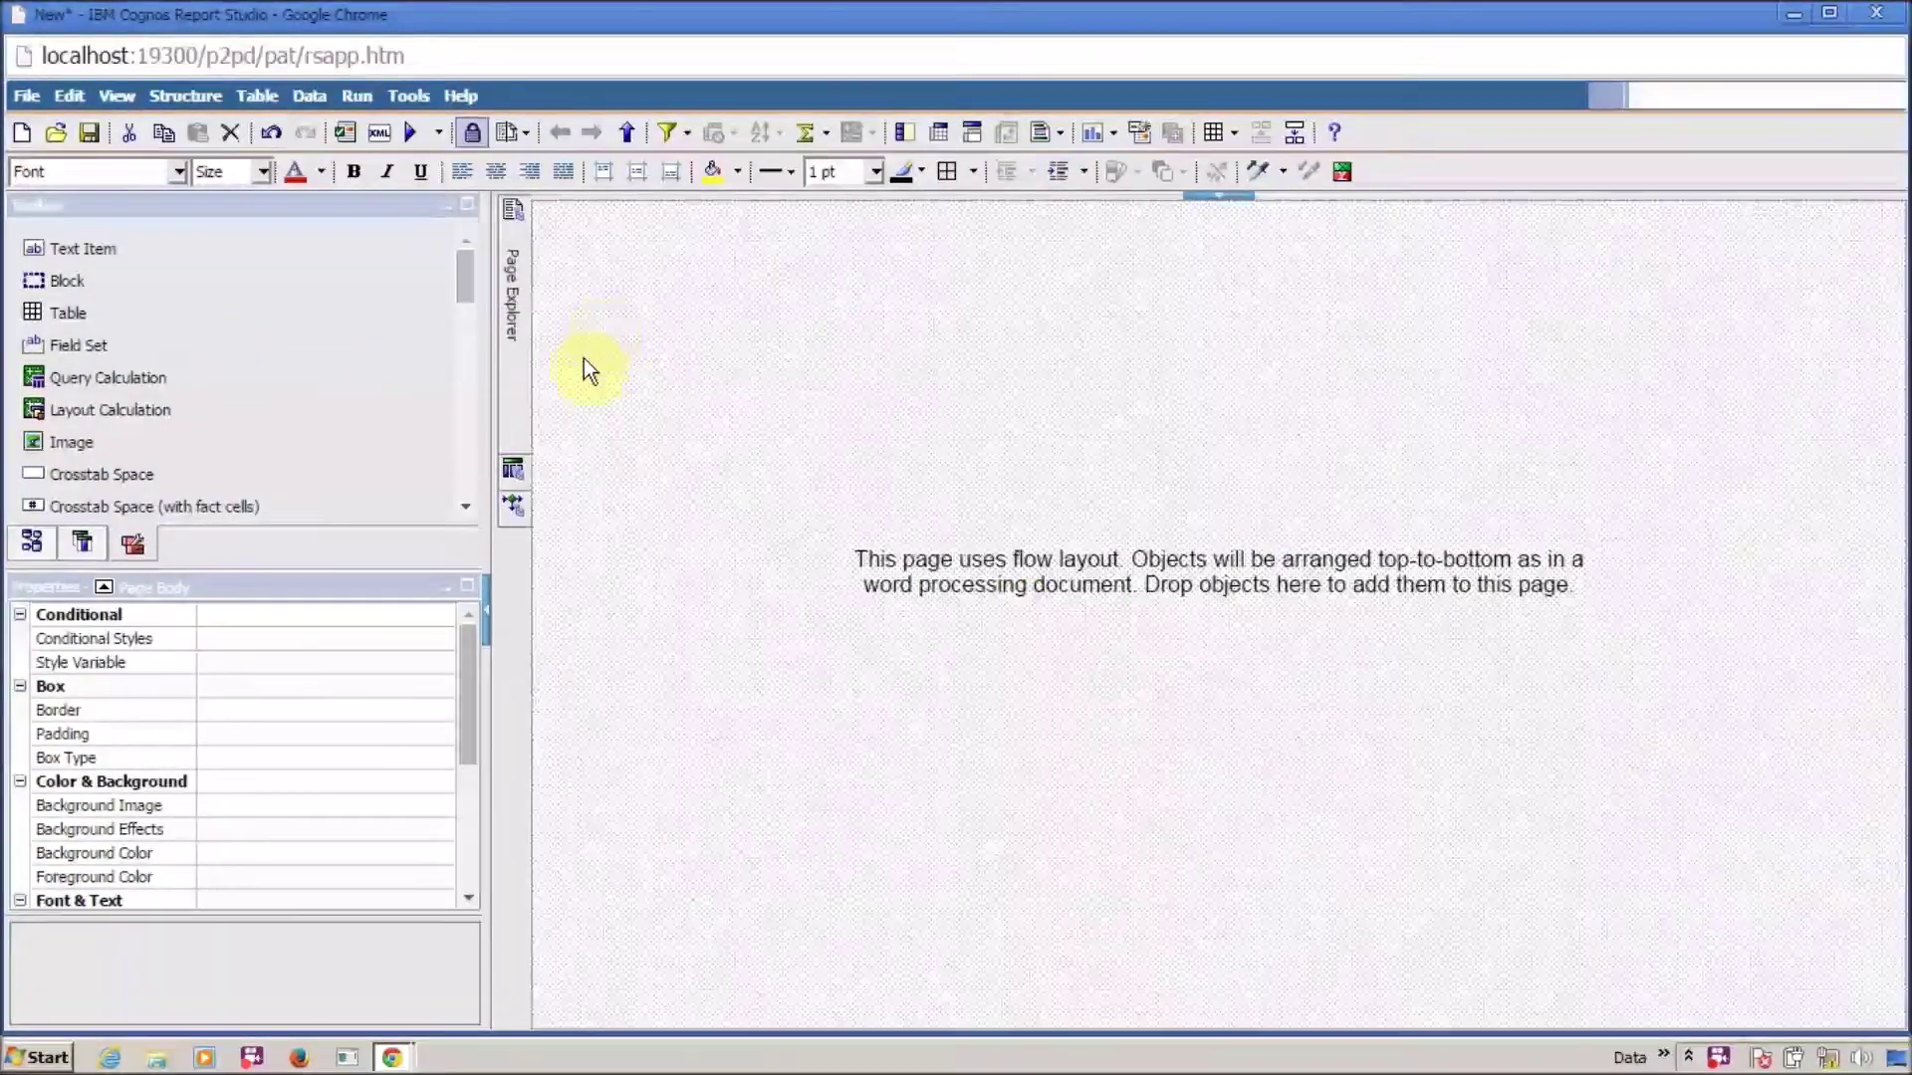
# Step: Add Product line, Product type, Product, Product color, Product brand and Closing inventory as a list
pyautogui.click(32, 541)
pyautogui.click(83, 542)
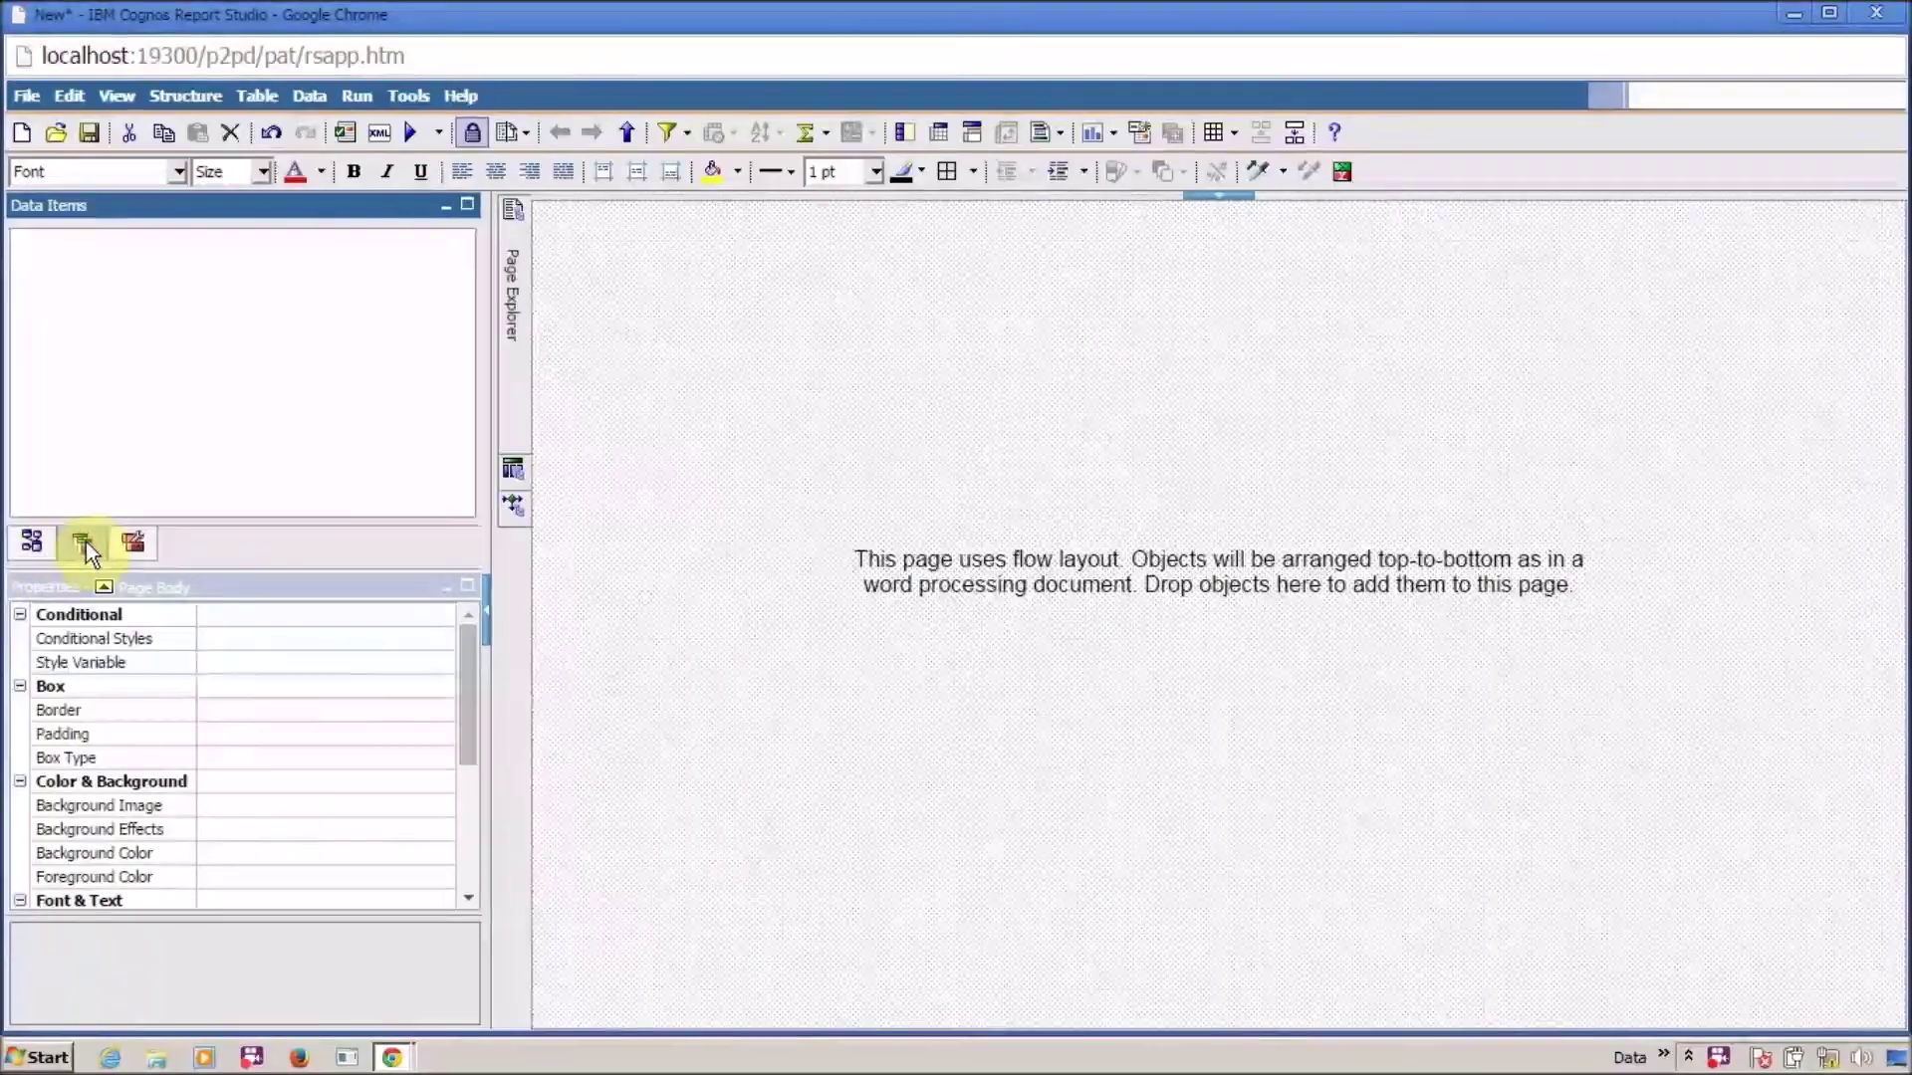
pyautogui.click(32, 541)
pyautogui.scroll(-5, 257, 474)
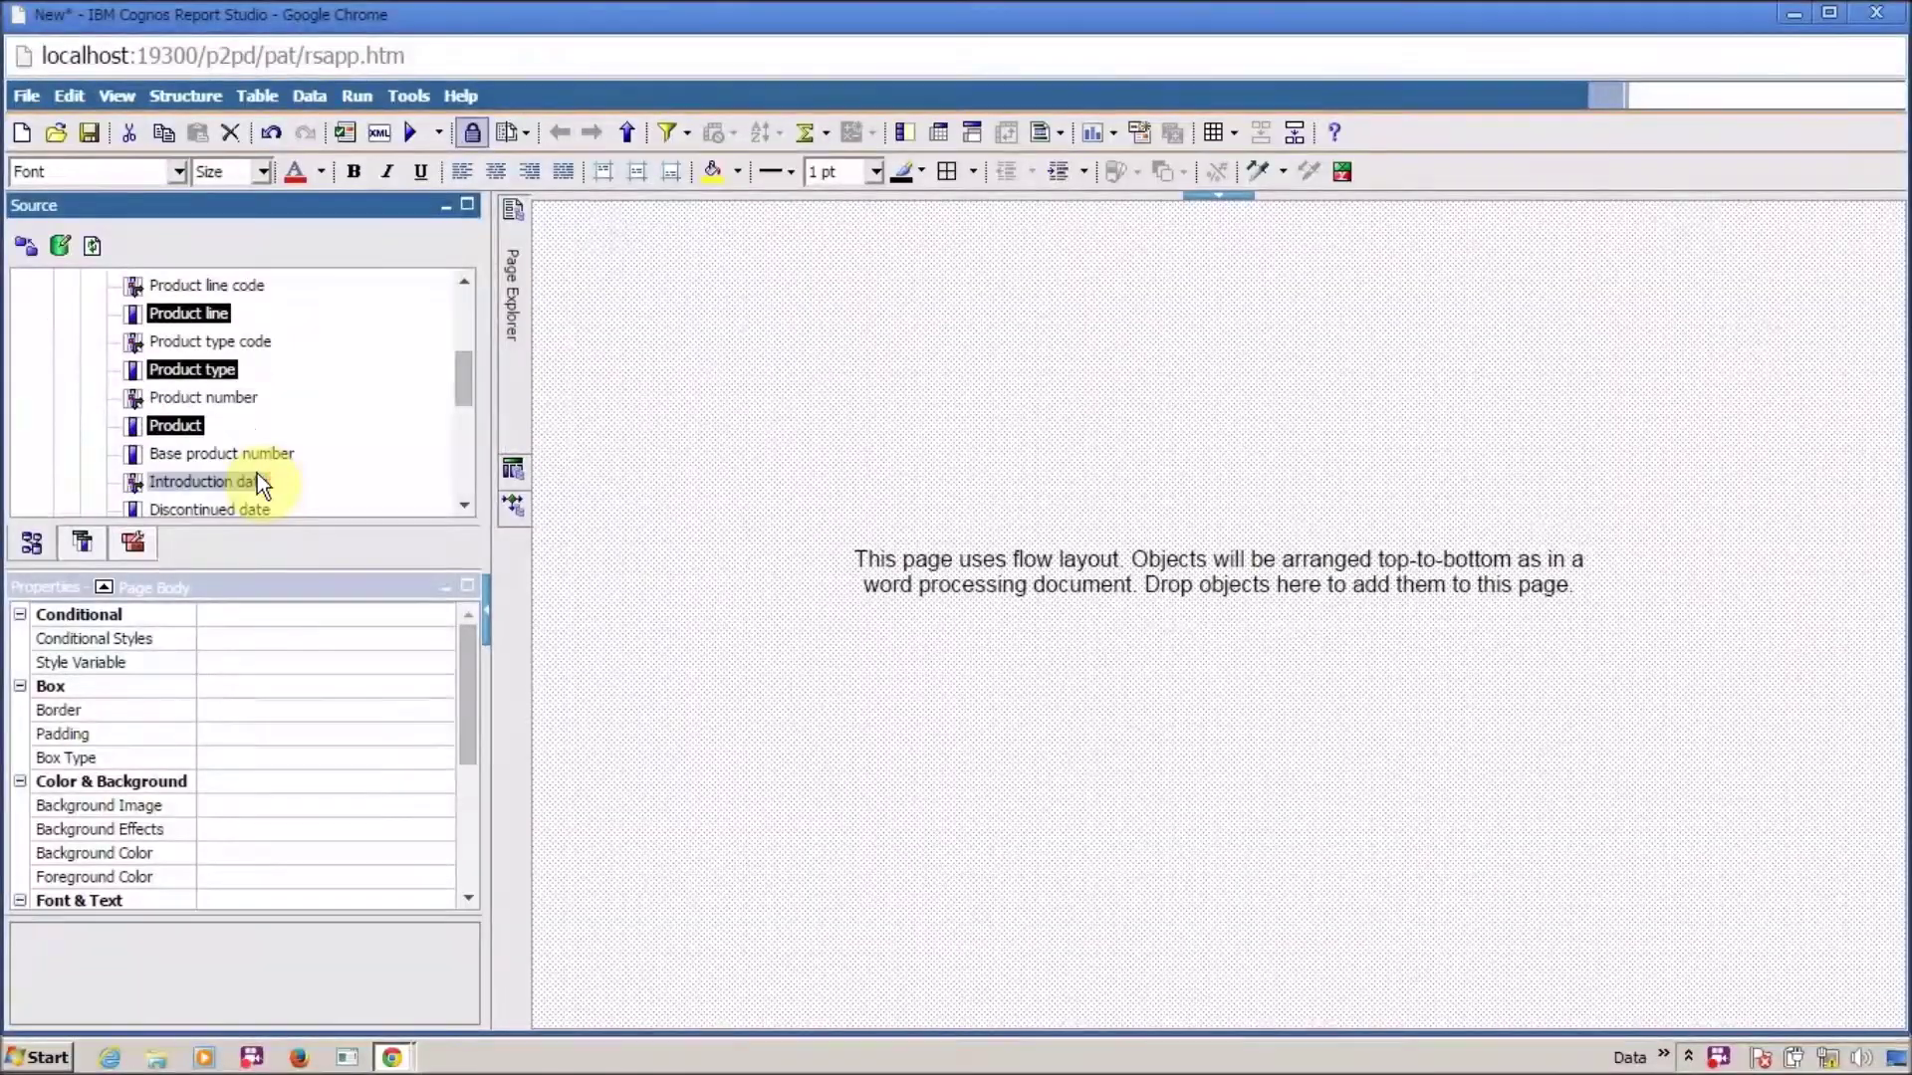
pyautogui.scroll(-2, 256, 474)
pyautogui.scroll(4, 257, 474)
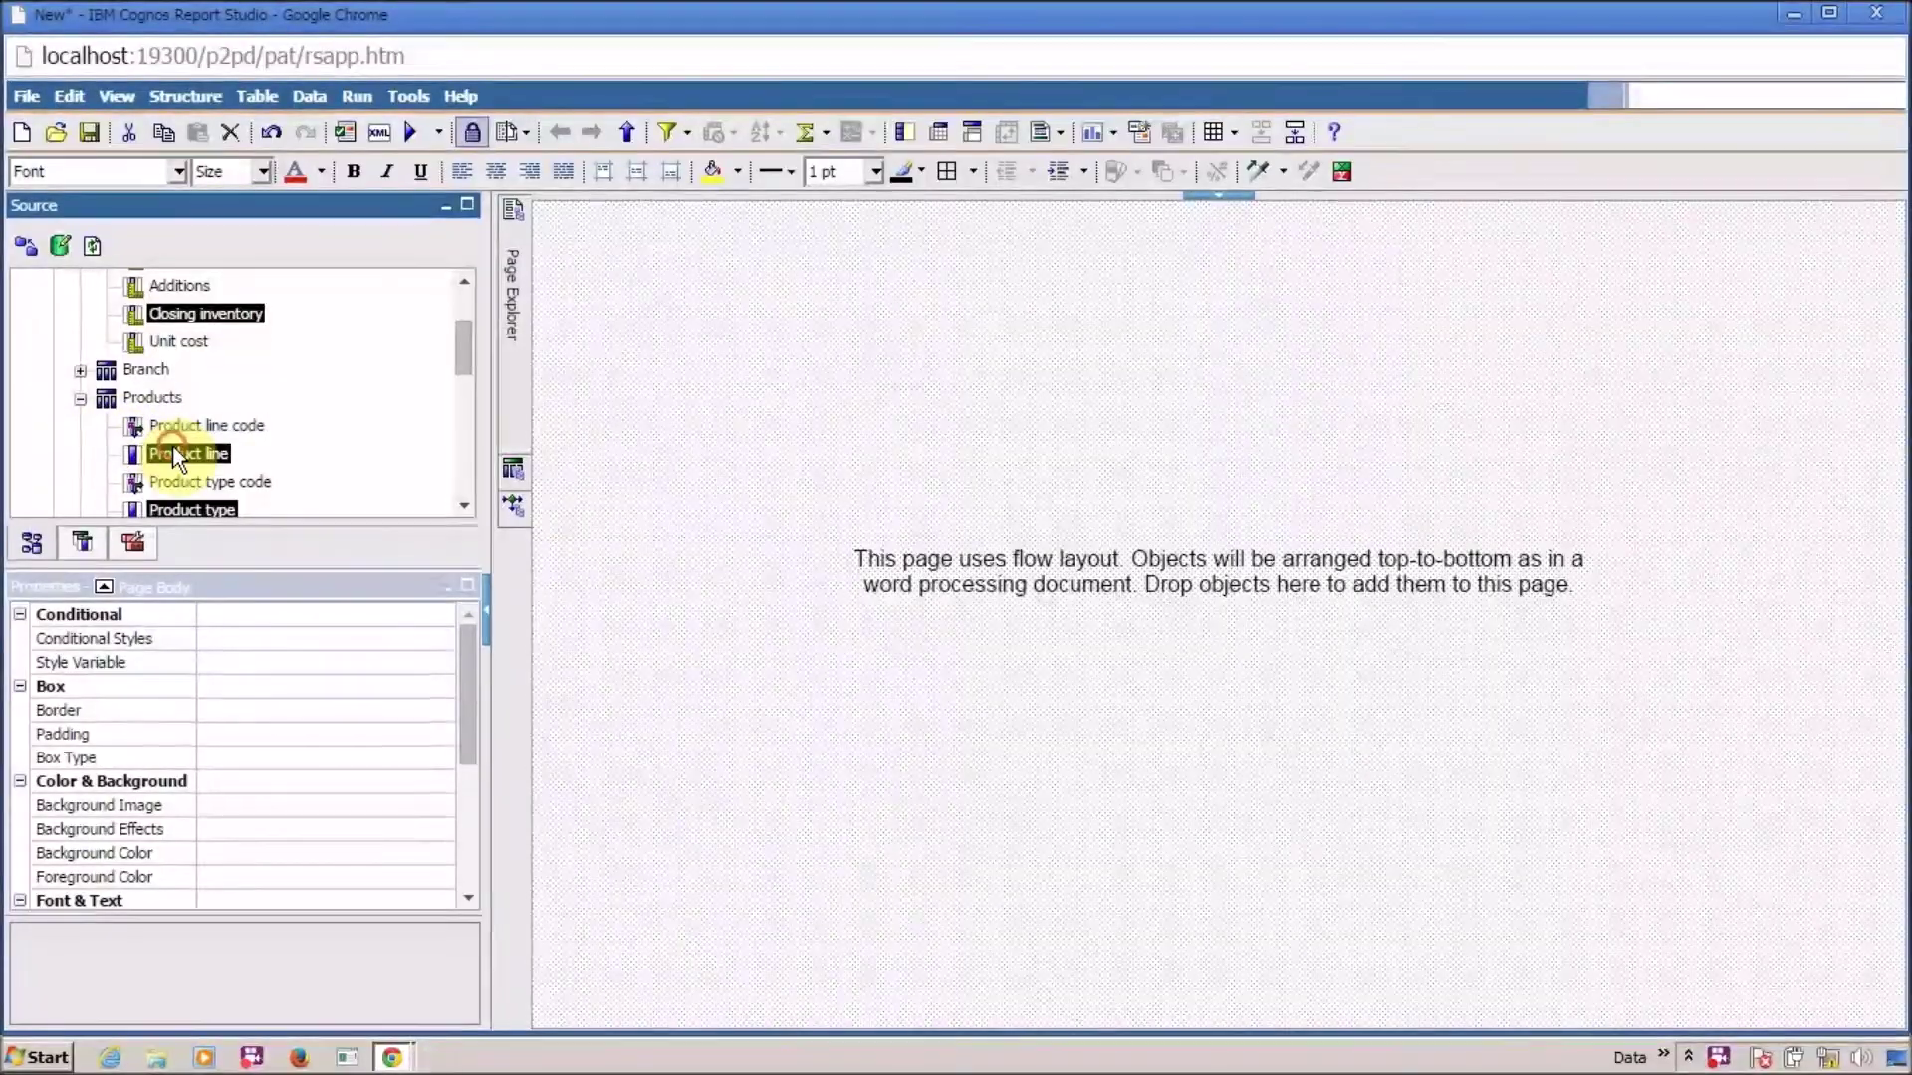
pyautogui.moveTo(169, 453); pyautogui.dragTo(697, 385)
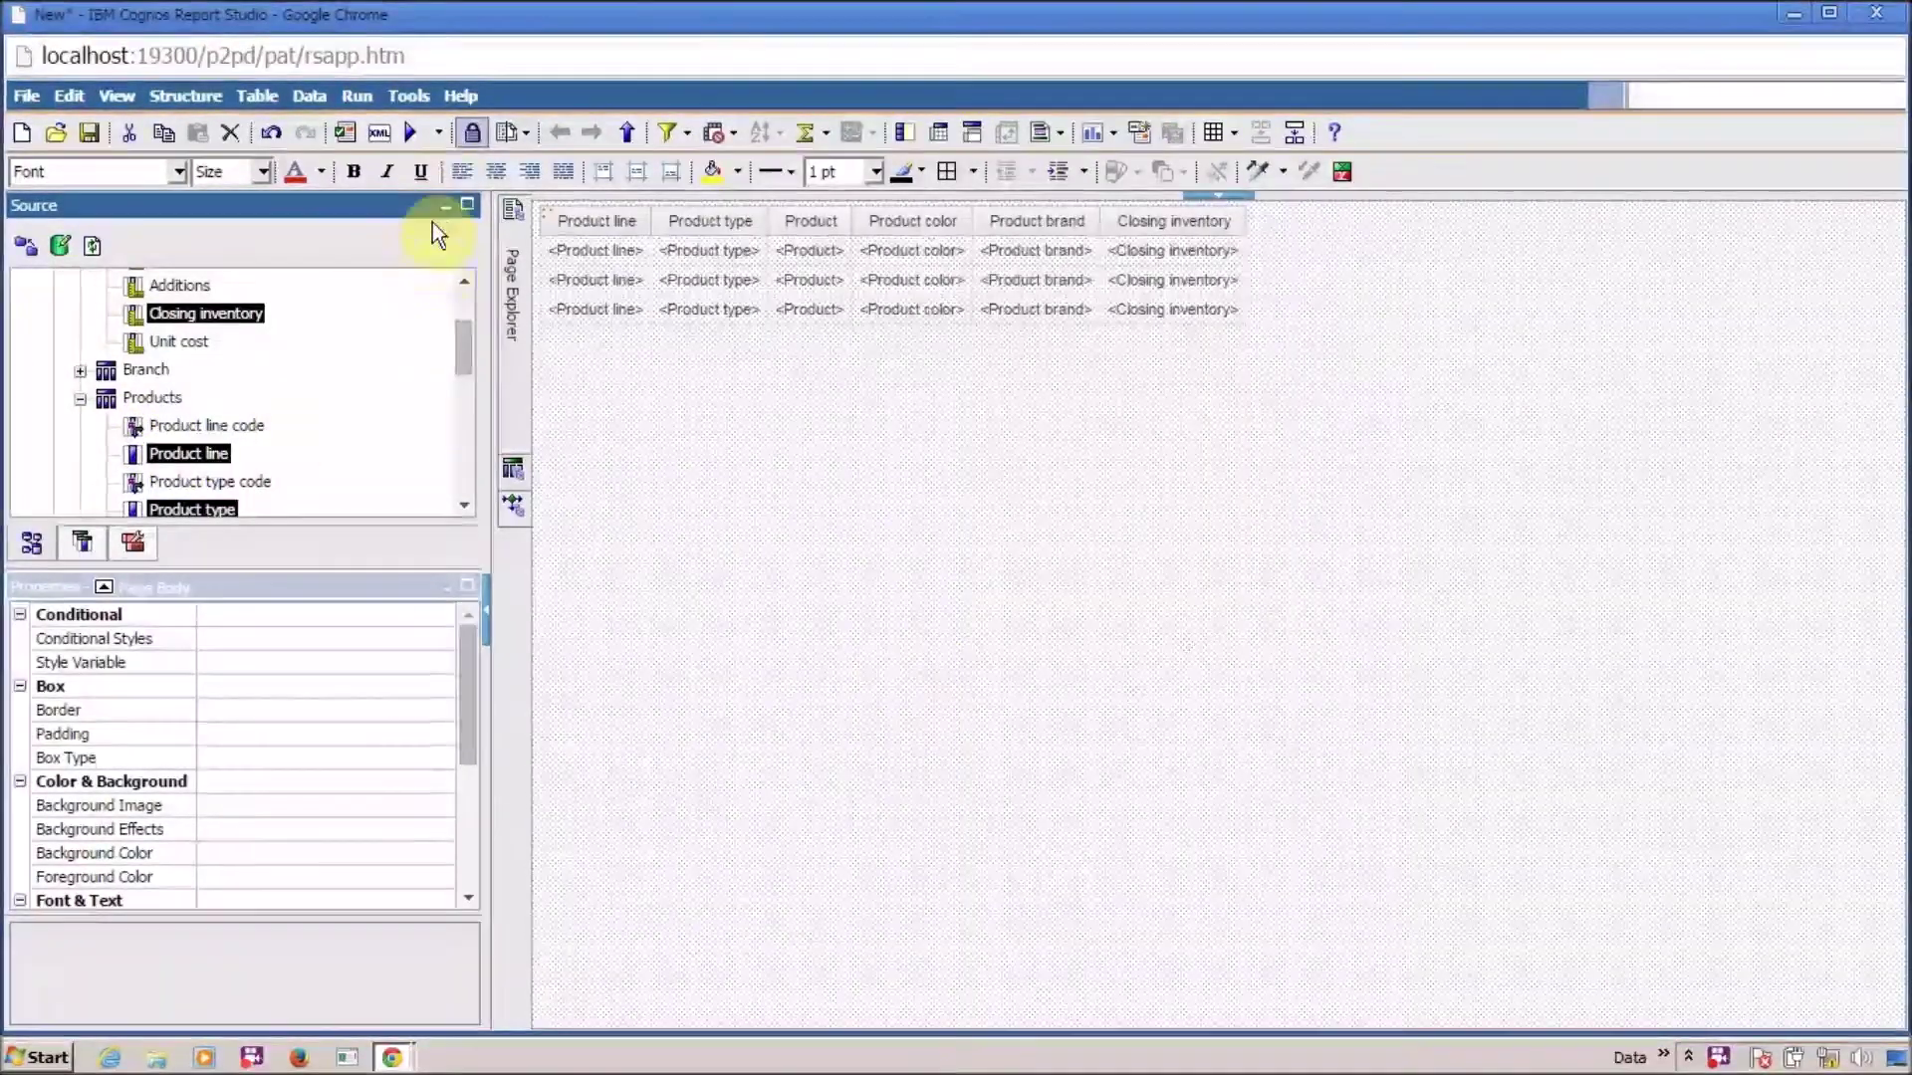
# Step: Run the report to preview the six-column inventory list, then close the output
pyautogui.click(411, 134)
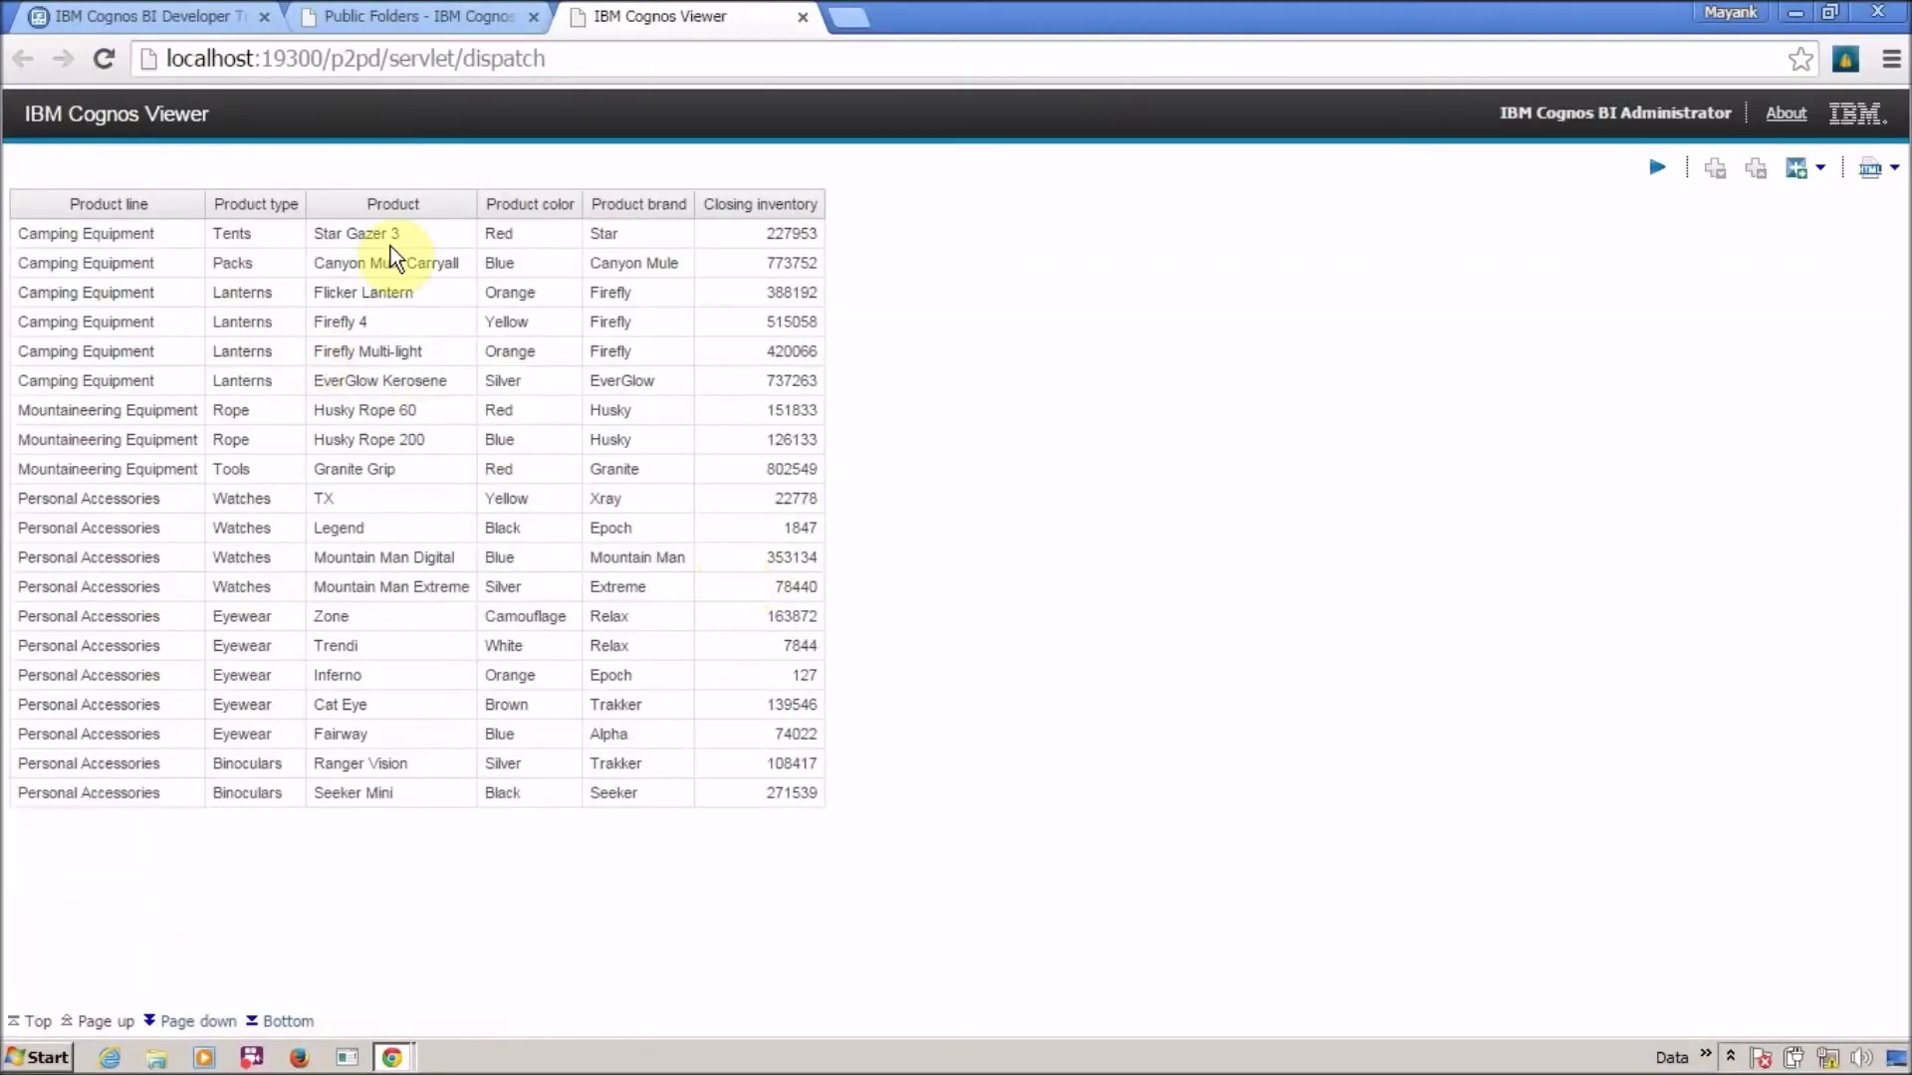
pyautogui.click(760, 203)
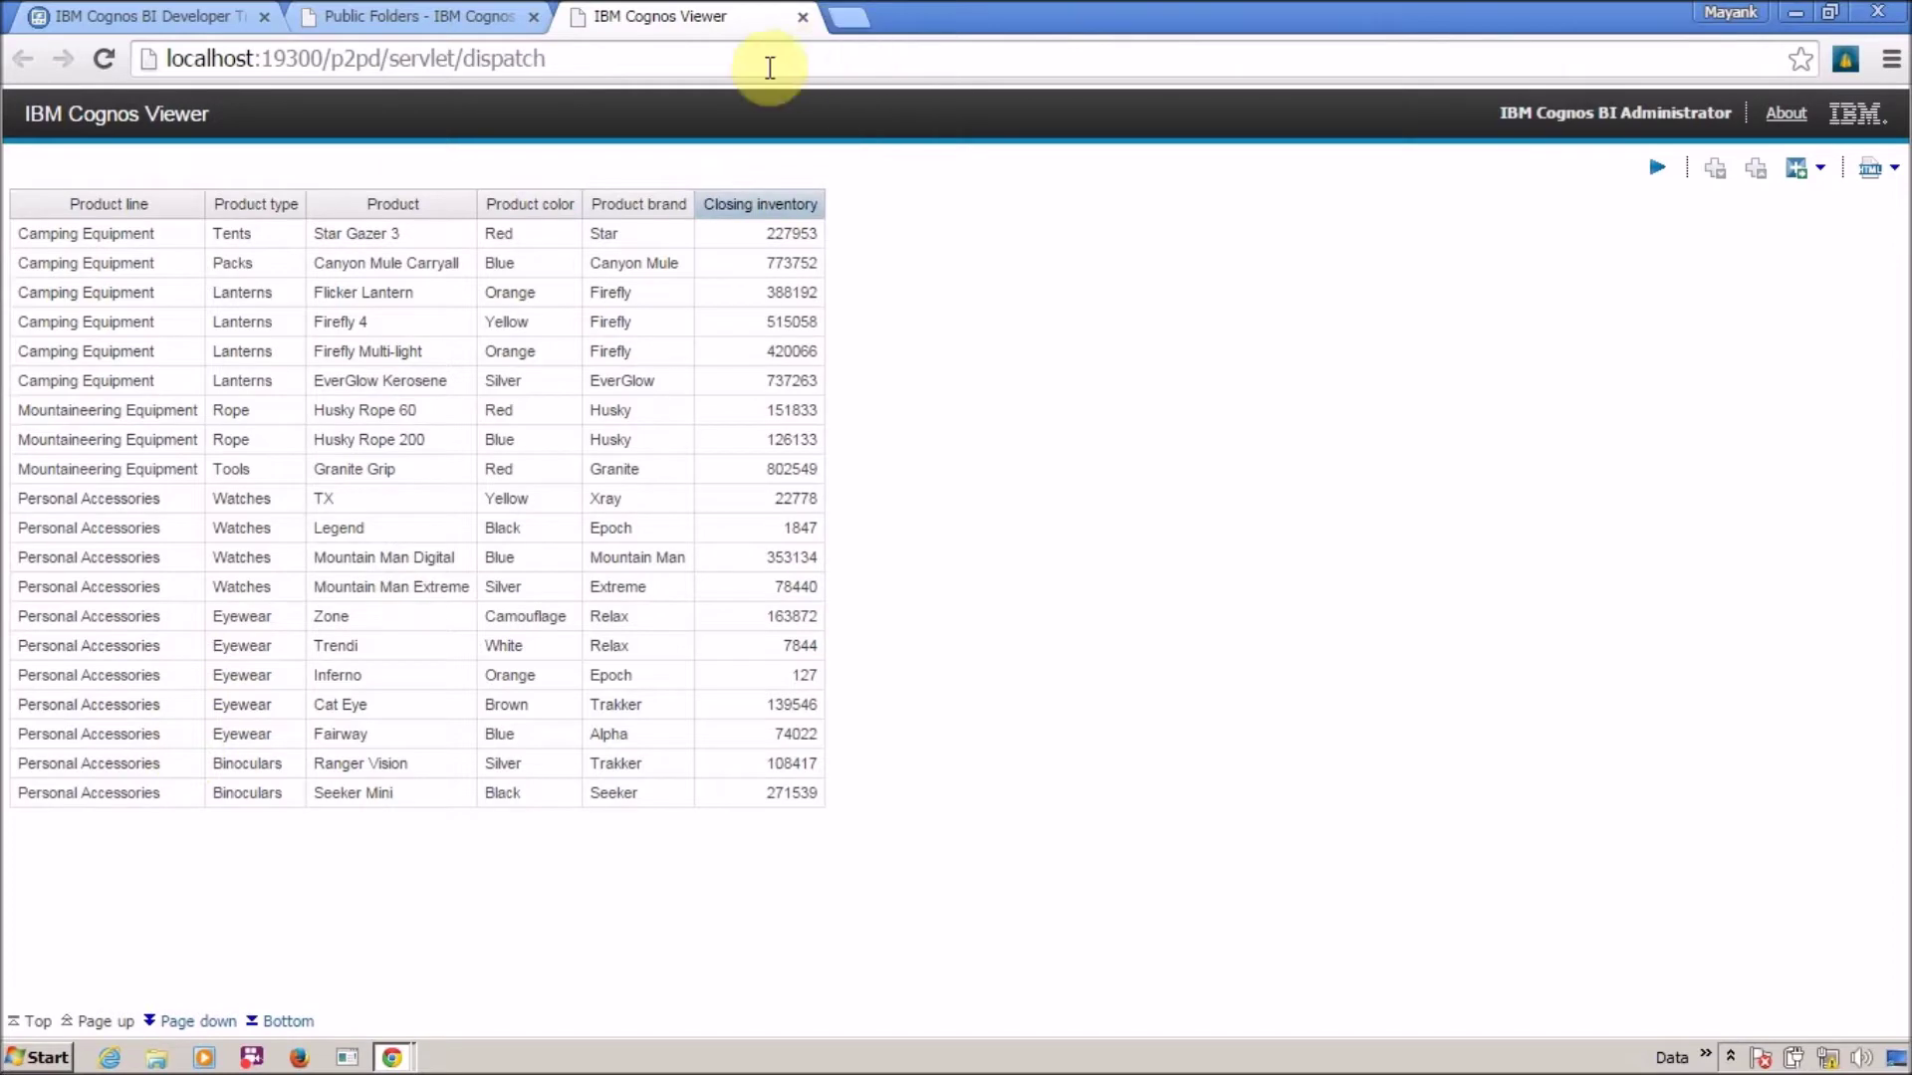
pyautogui.click(806, 24)
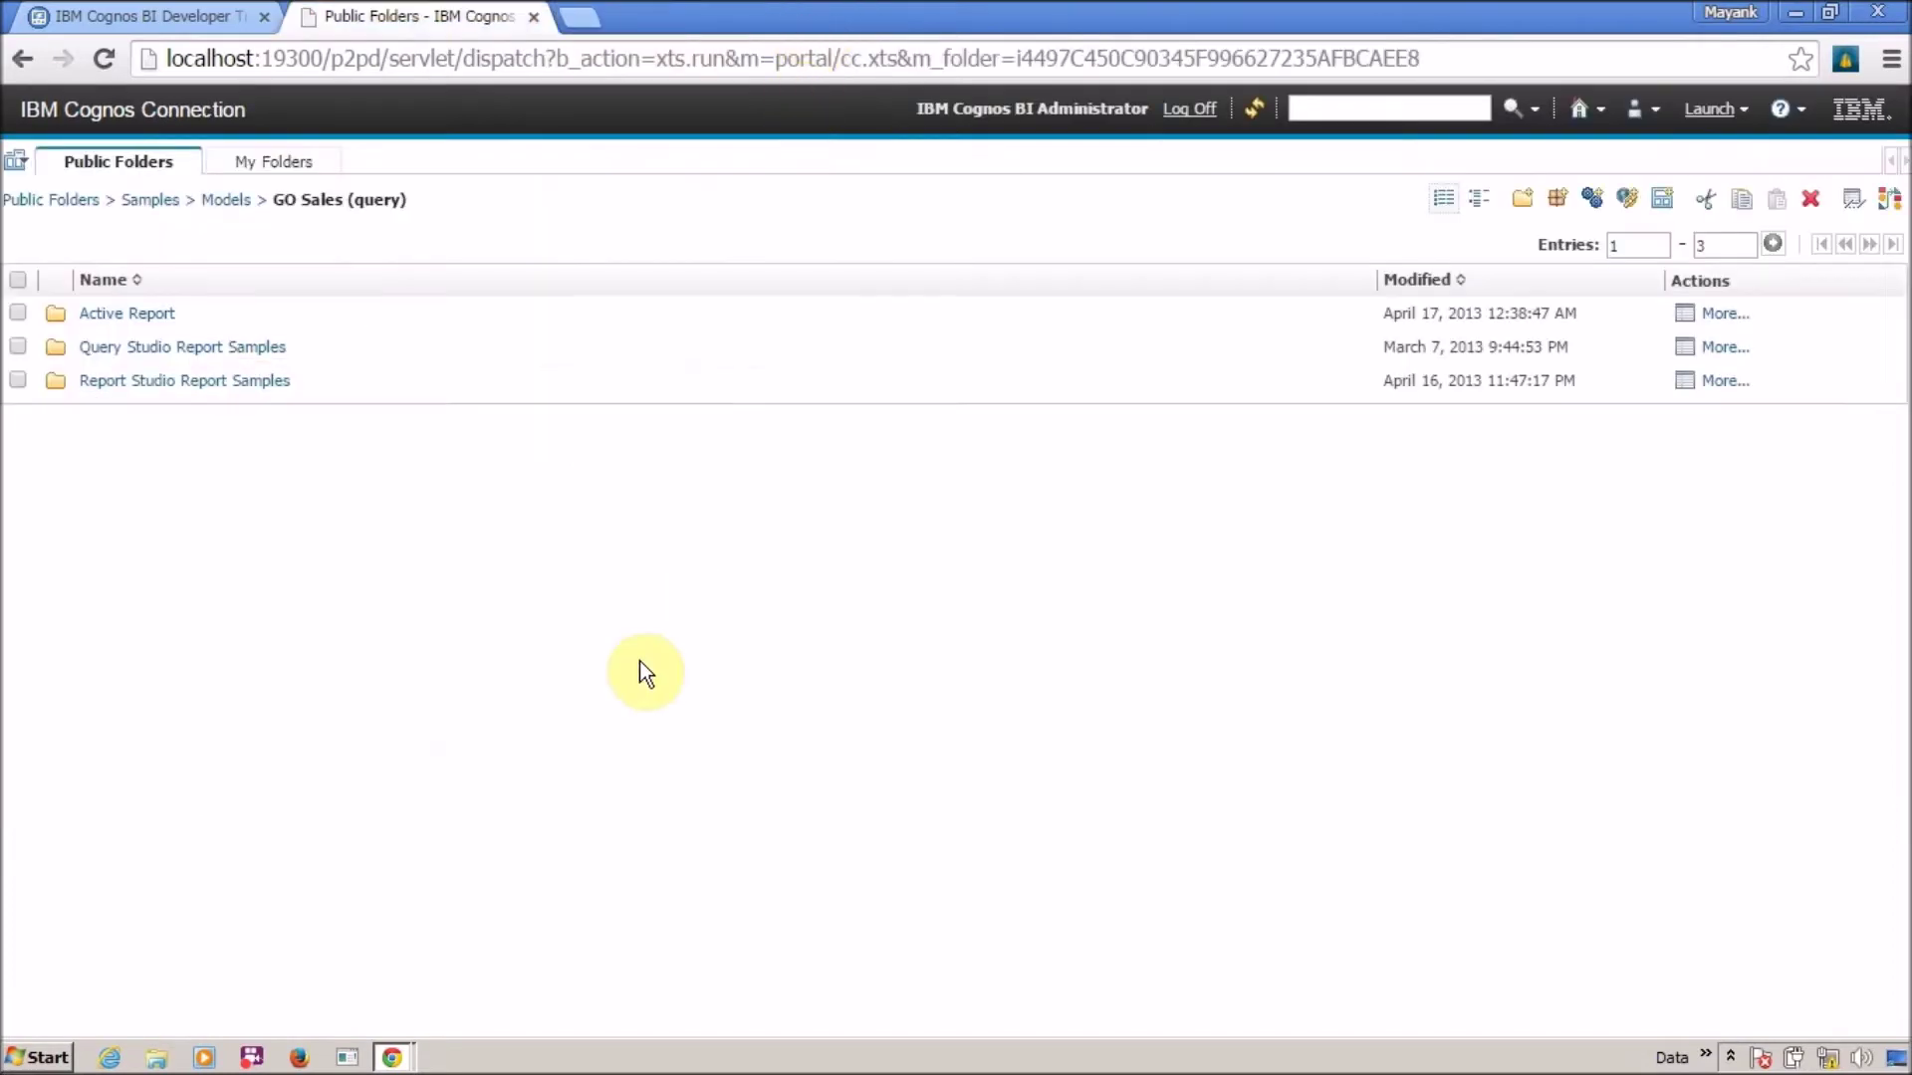
pyautogui.hotkey('alt', 'Tab')
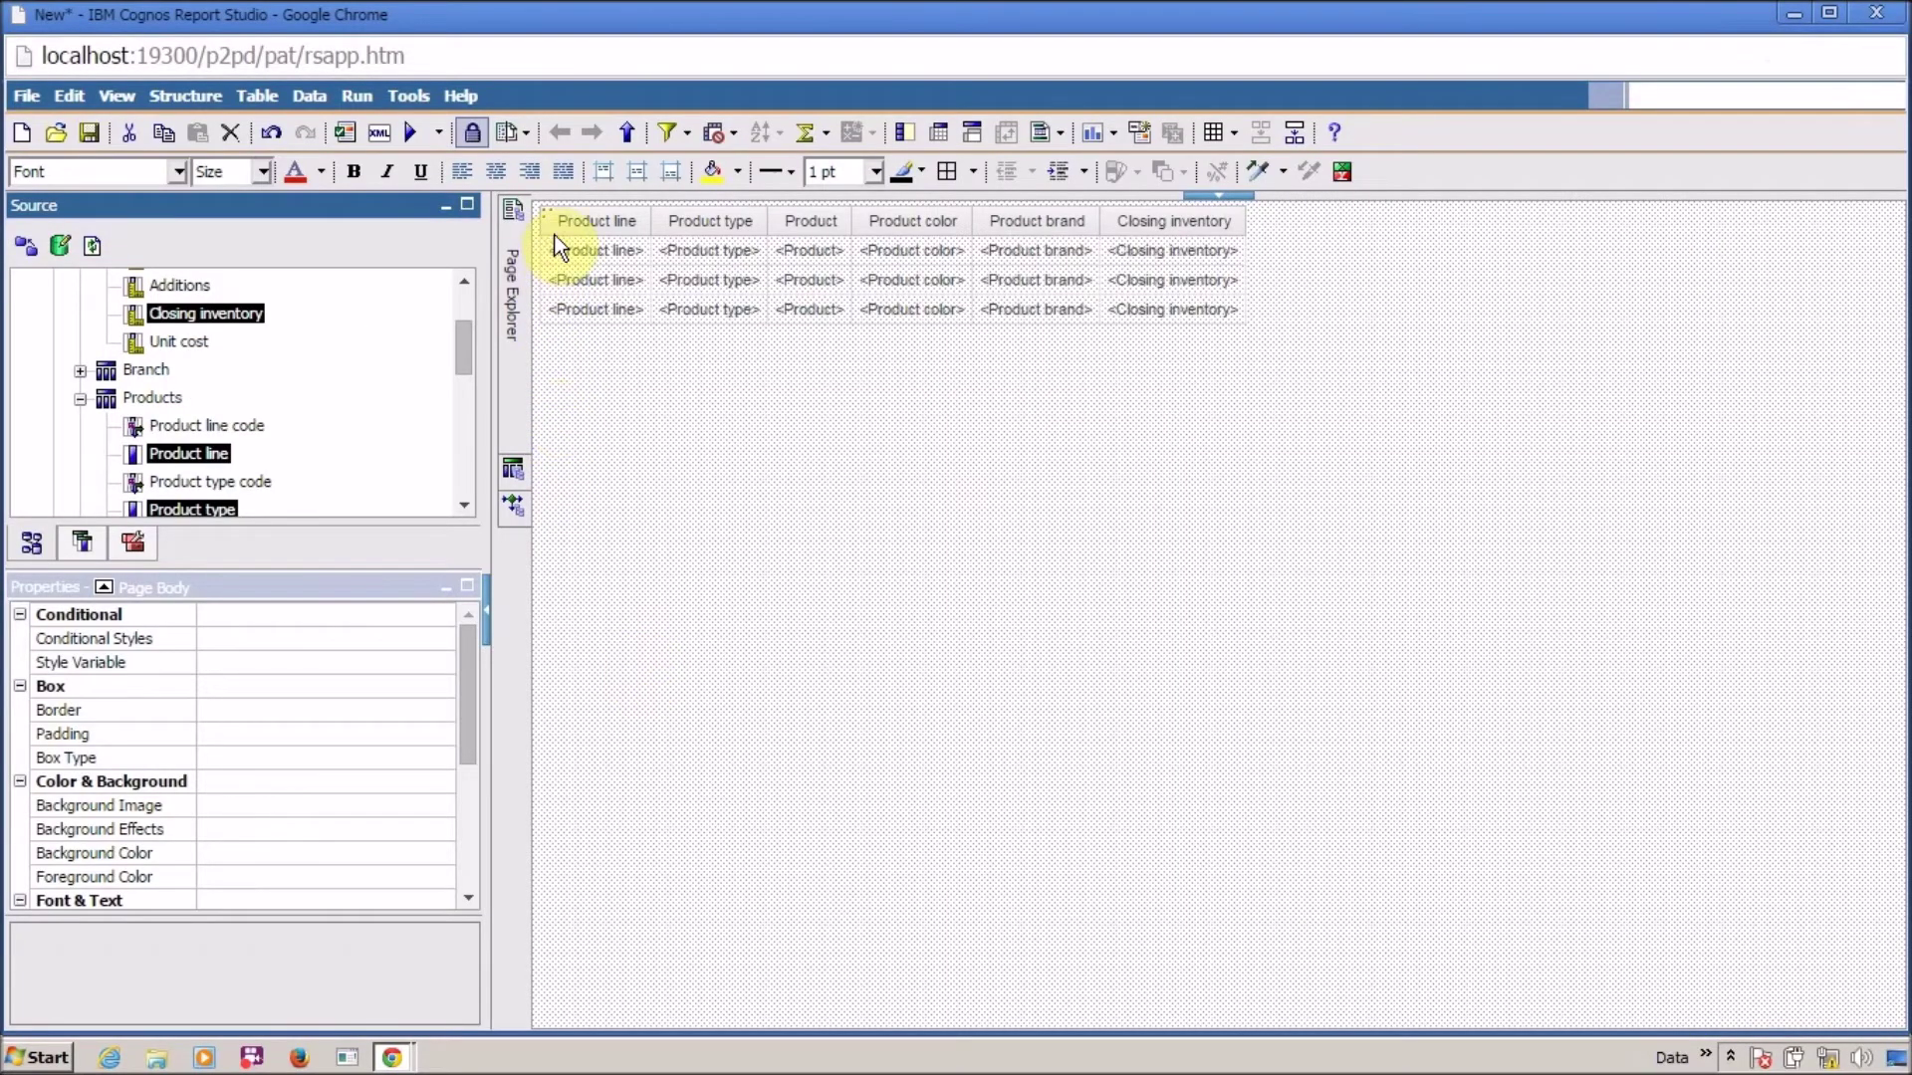
# Step: Group the list on its Product line column
pyautogui.click(567, 244)
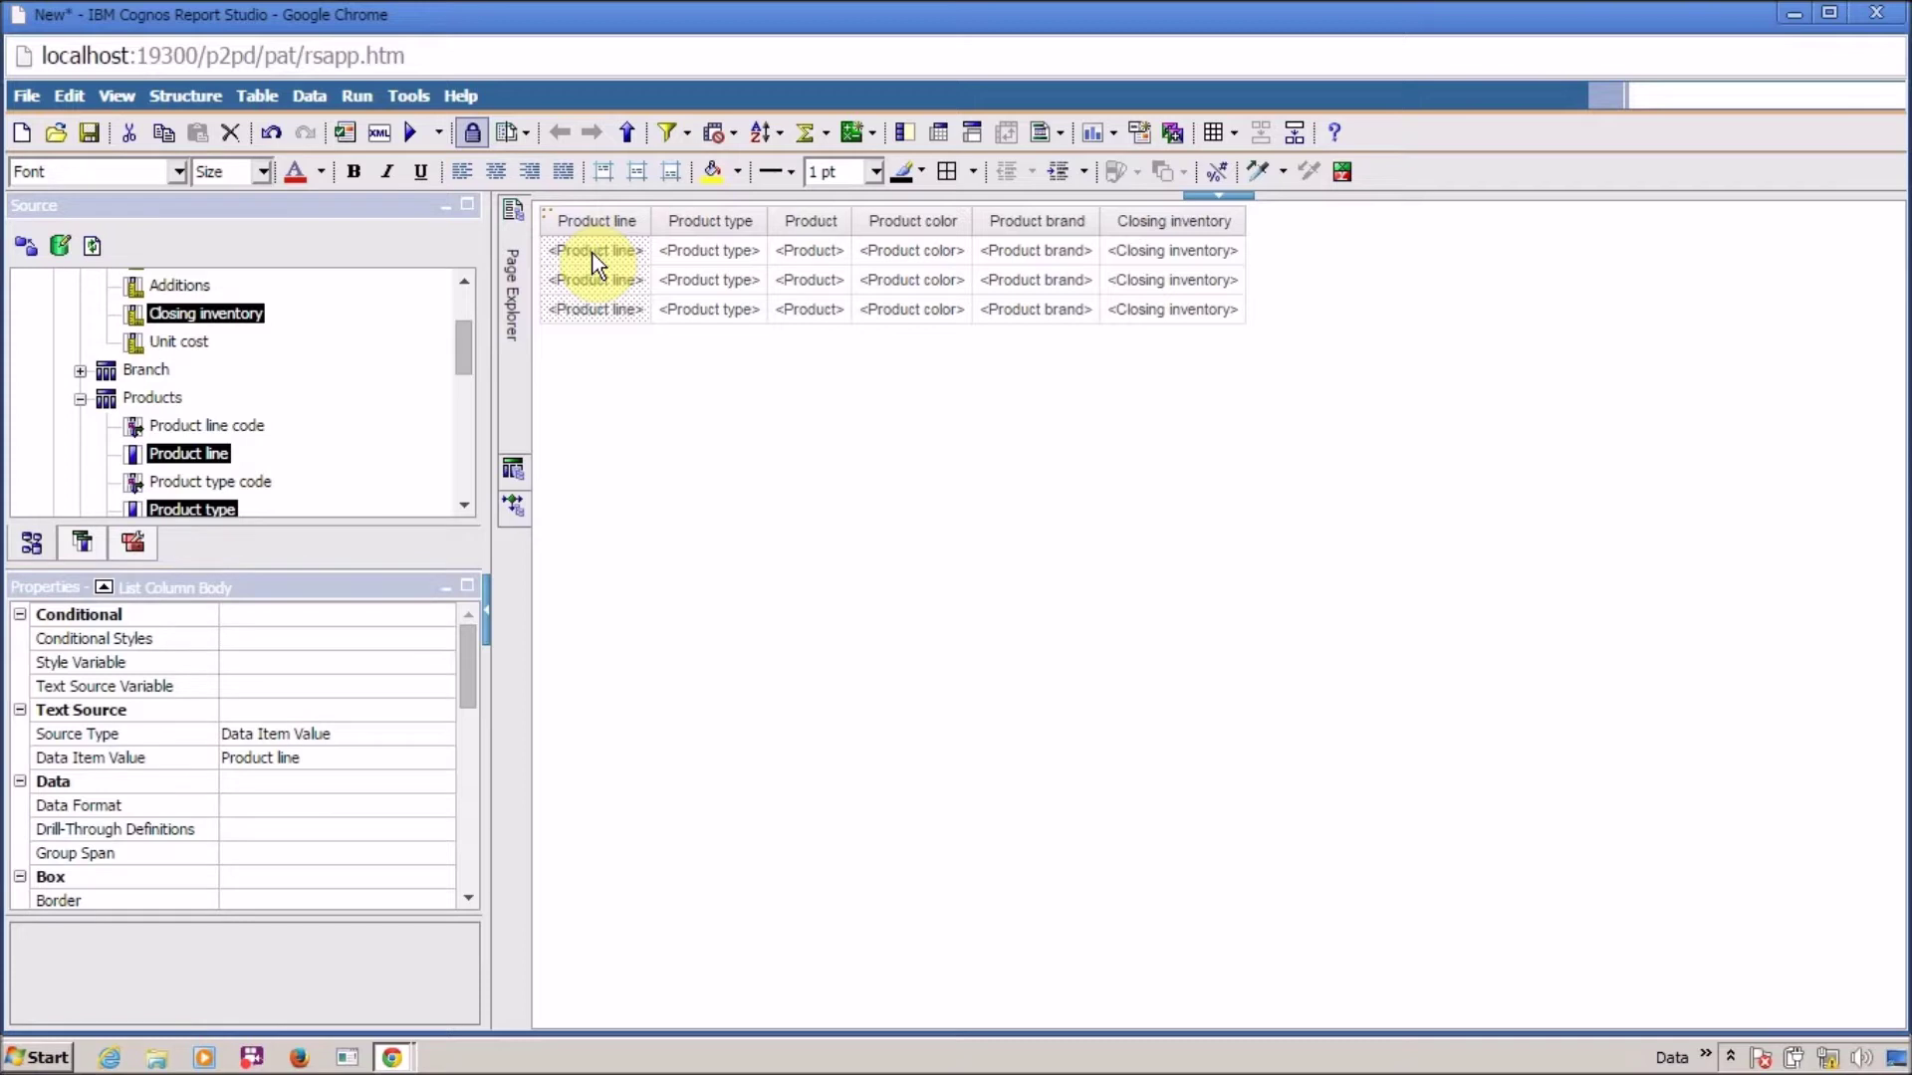
pyautogui.click(901, 139)
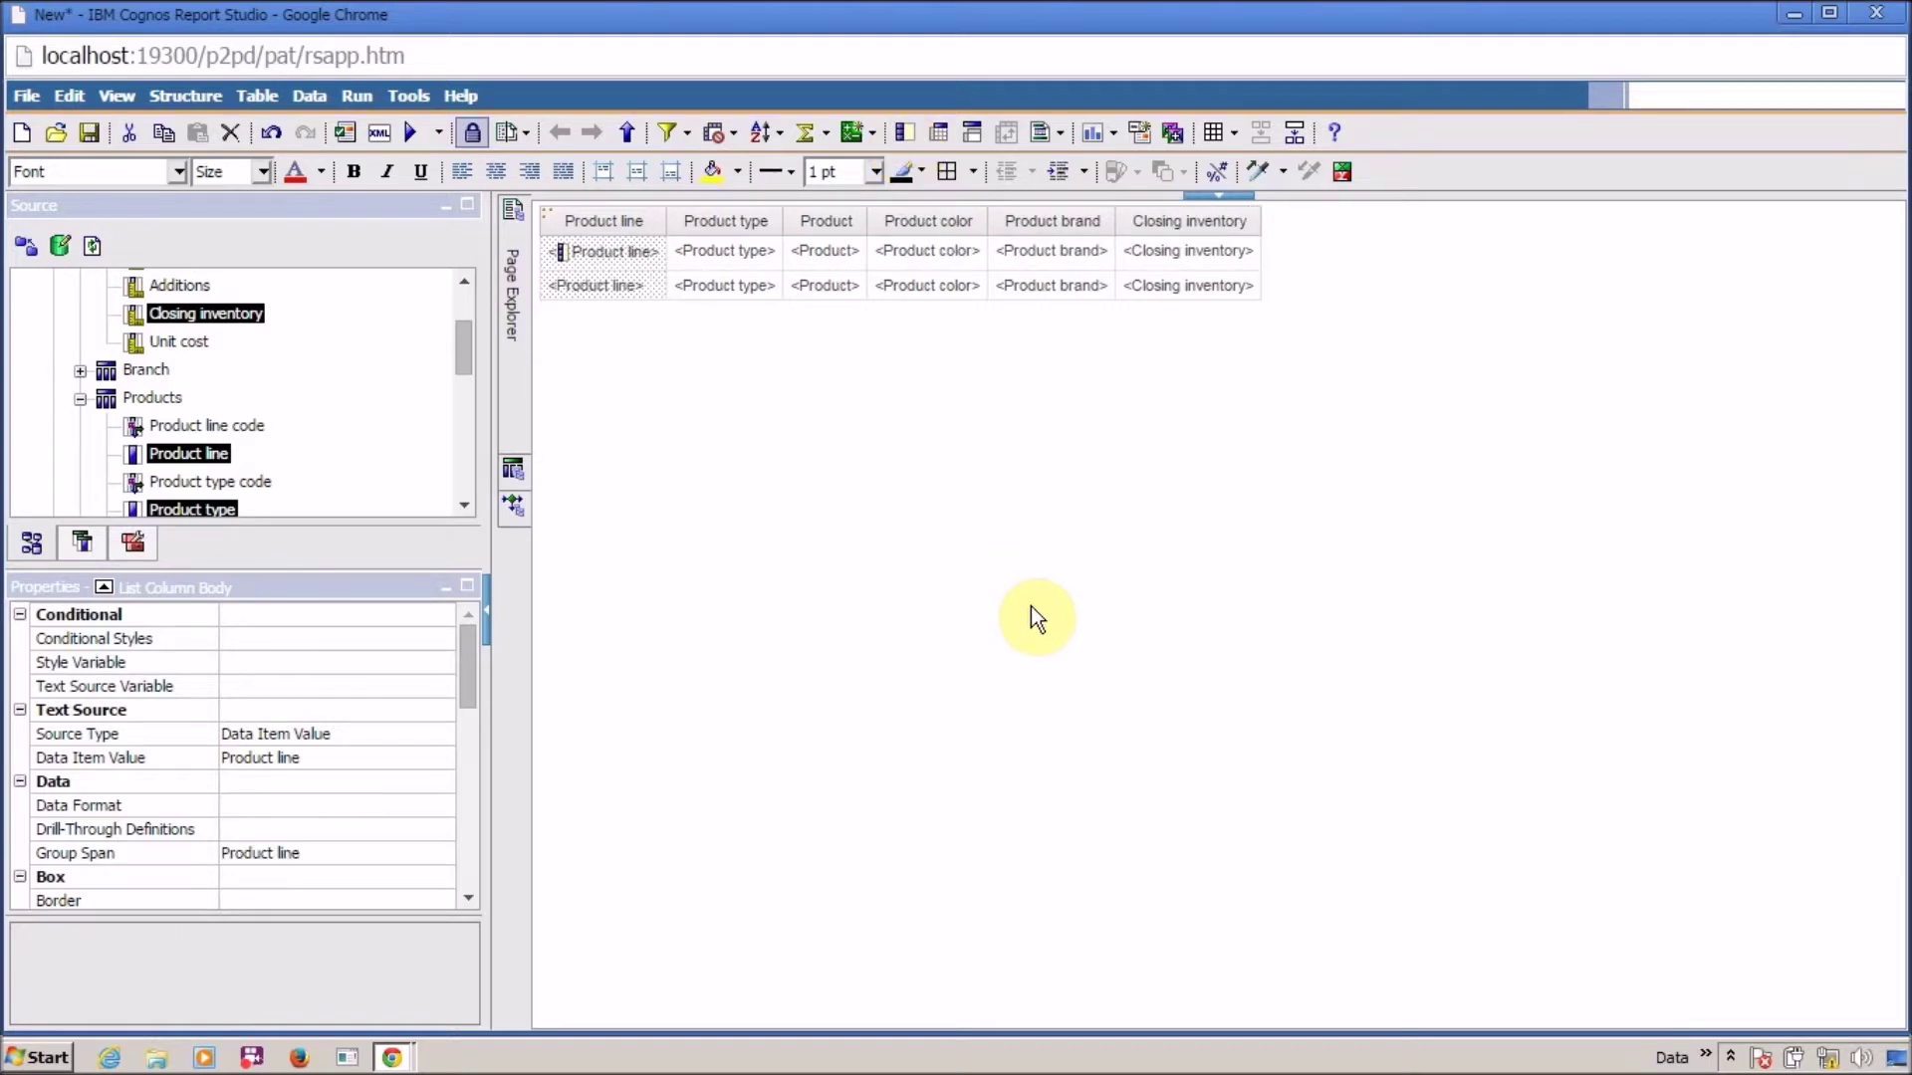
pyautogui.hotkey('alt', 'Tab')
pyautogui.hotkey('alt', 'Tab')
# Step: Run the grouped report and page through Camping, Golf and Mountaineering Equipment groups
pyautogui.click(408, 144)
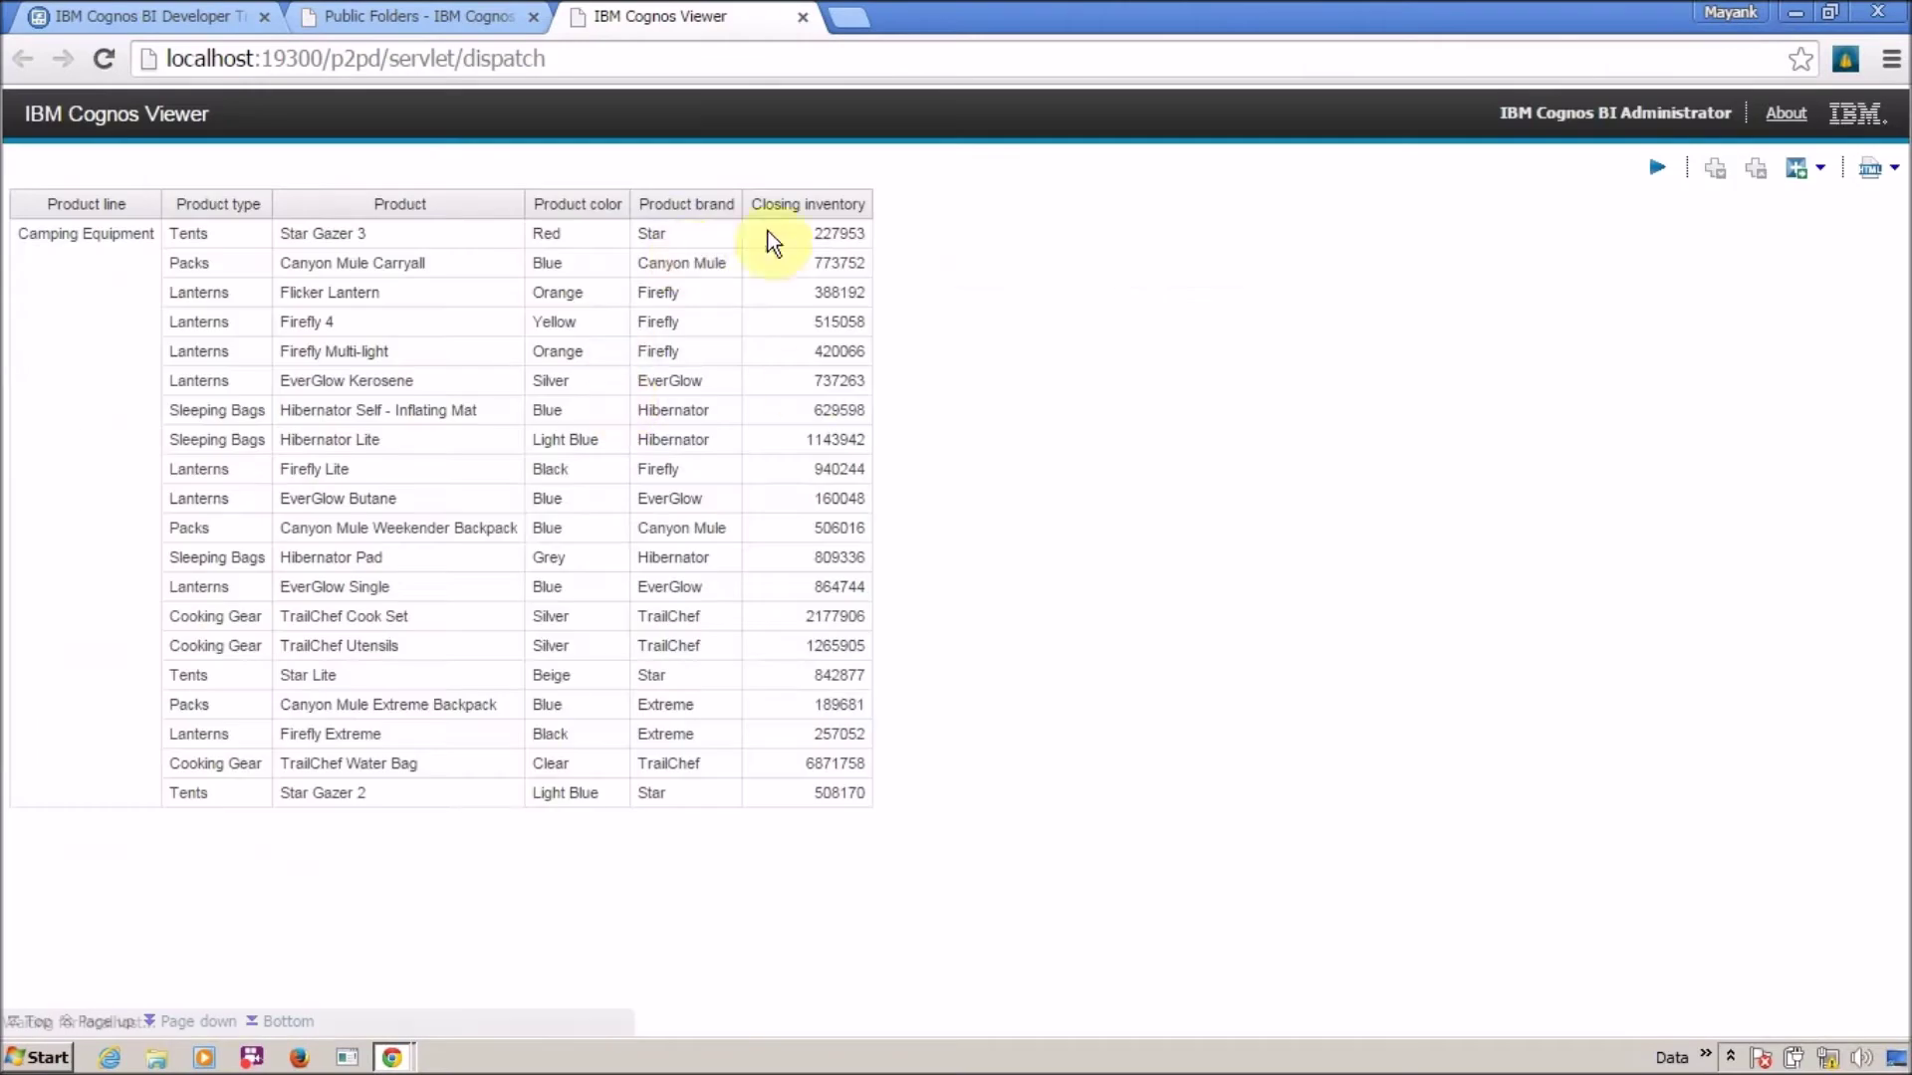
pyautogui.click(213, 1021)
pyautogui.click(221, 1022)
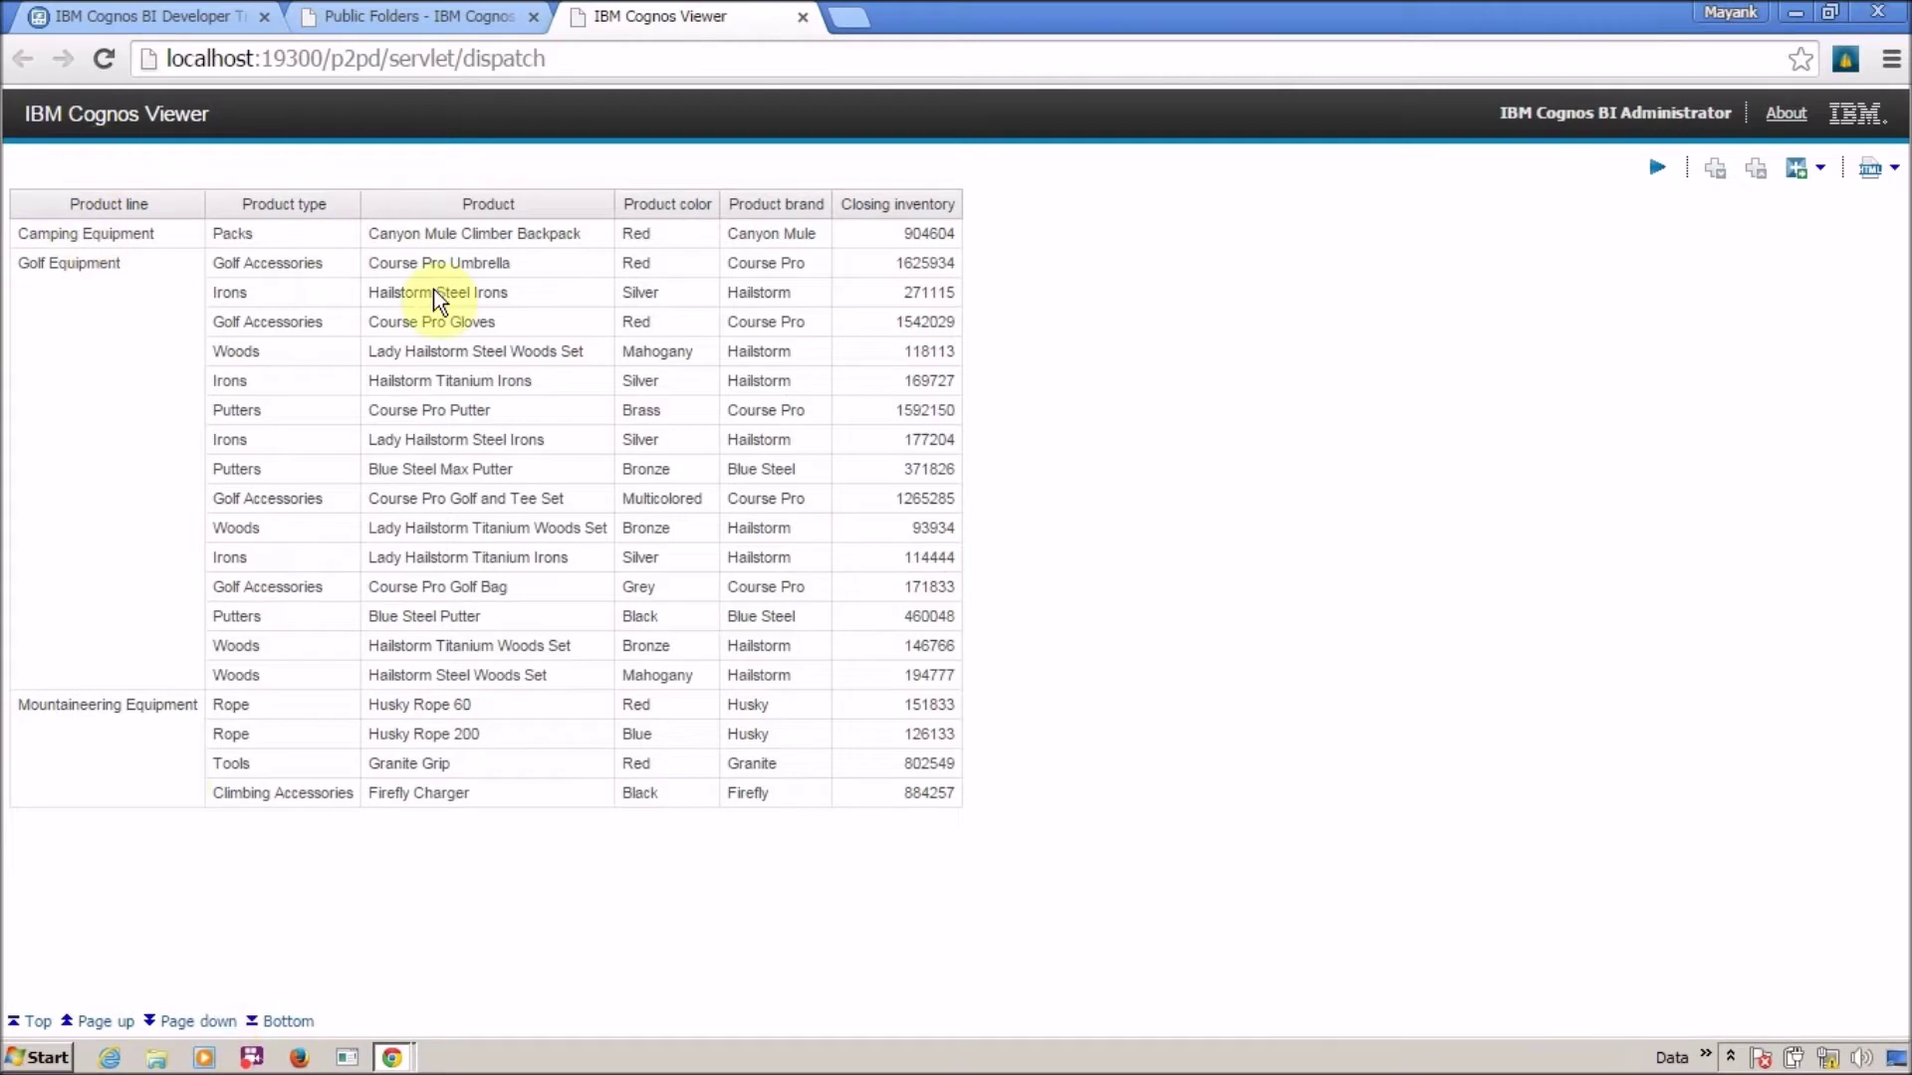
pyautogui.click(80, 242)
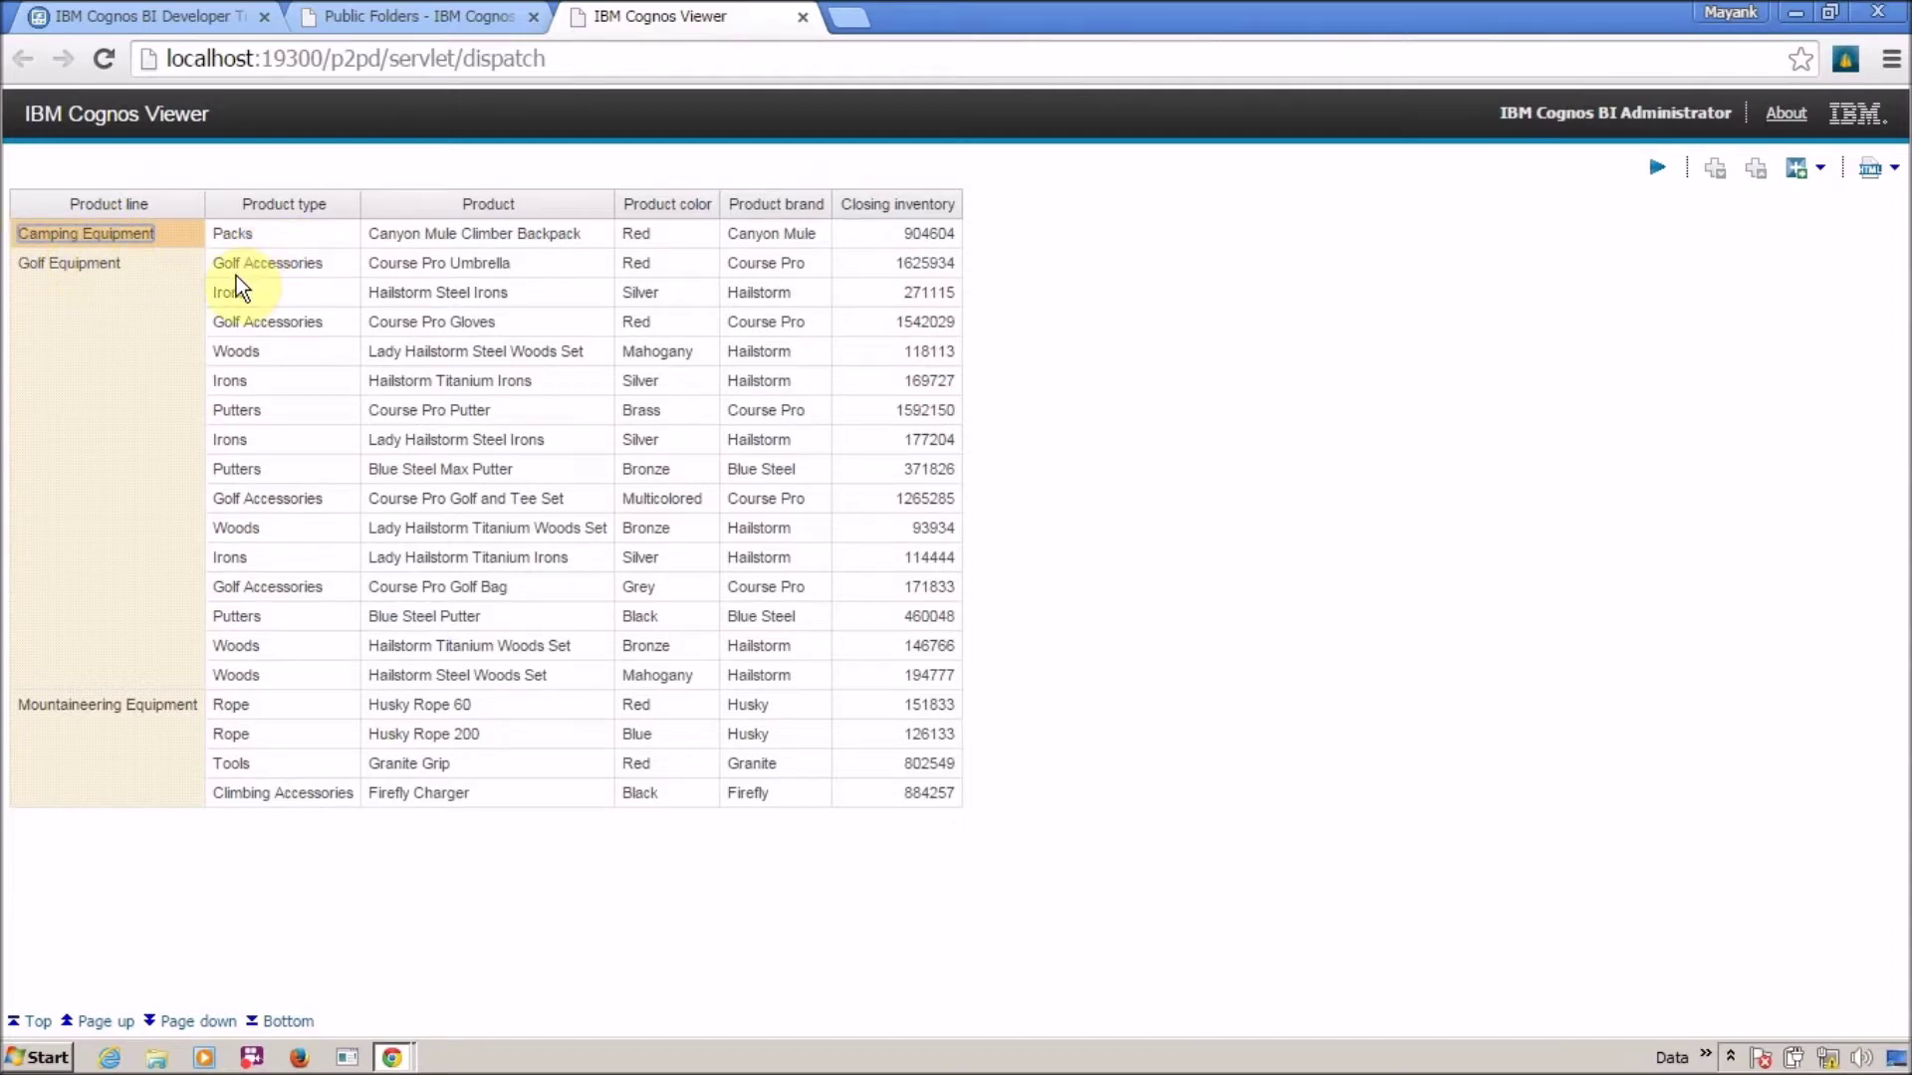
pyautogui.click(114, 1016)
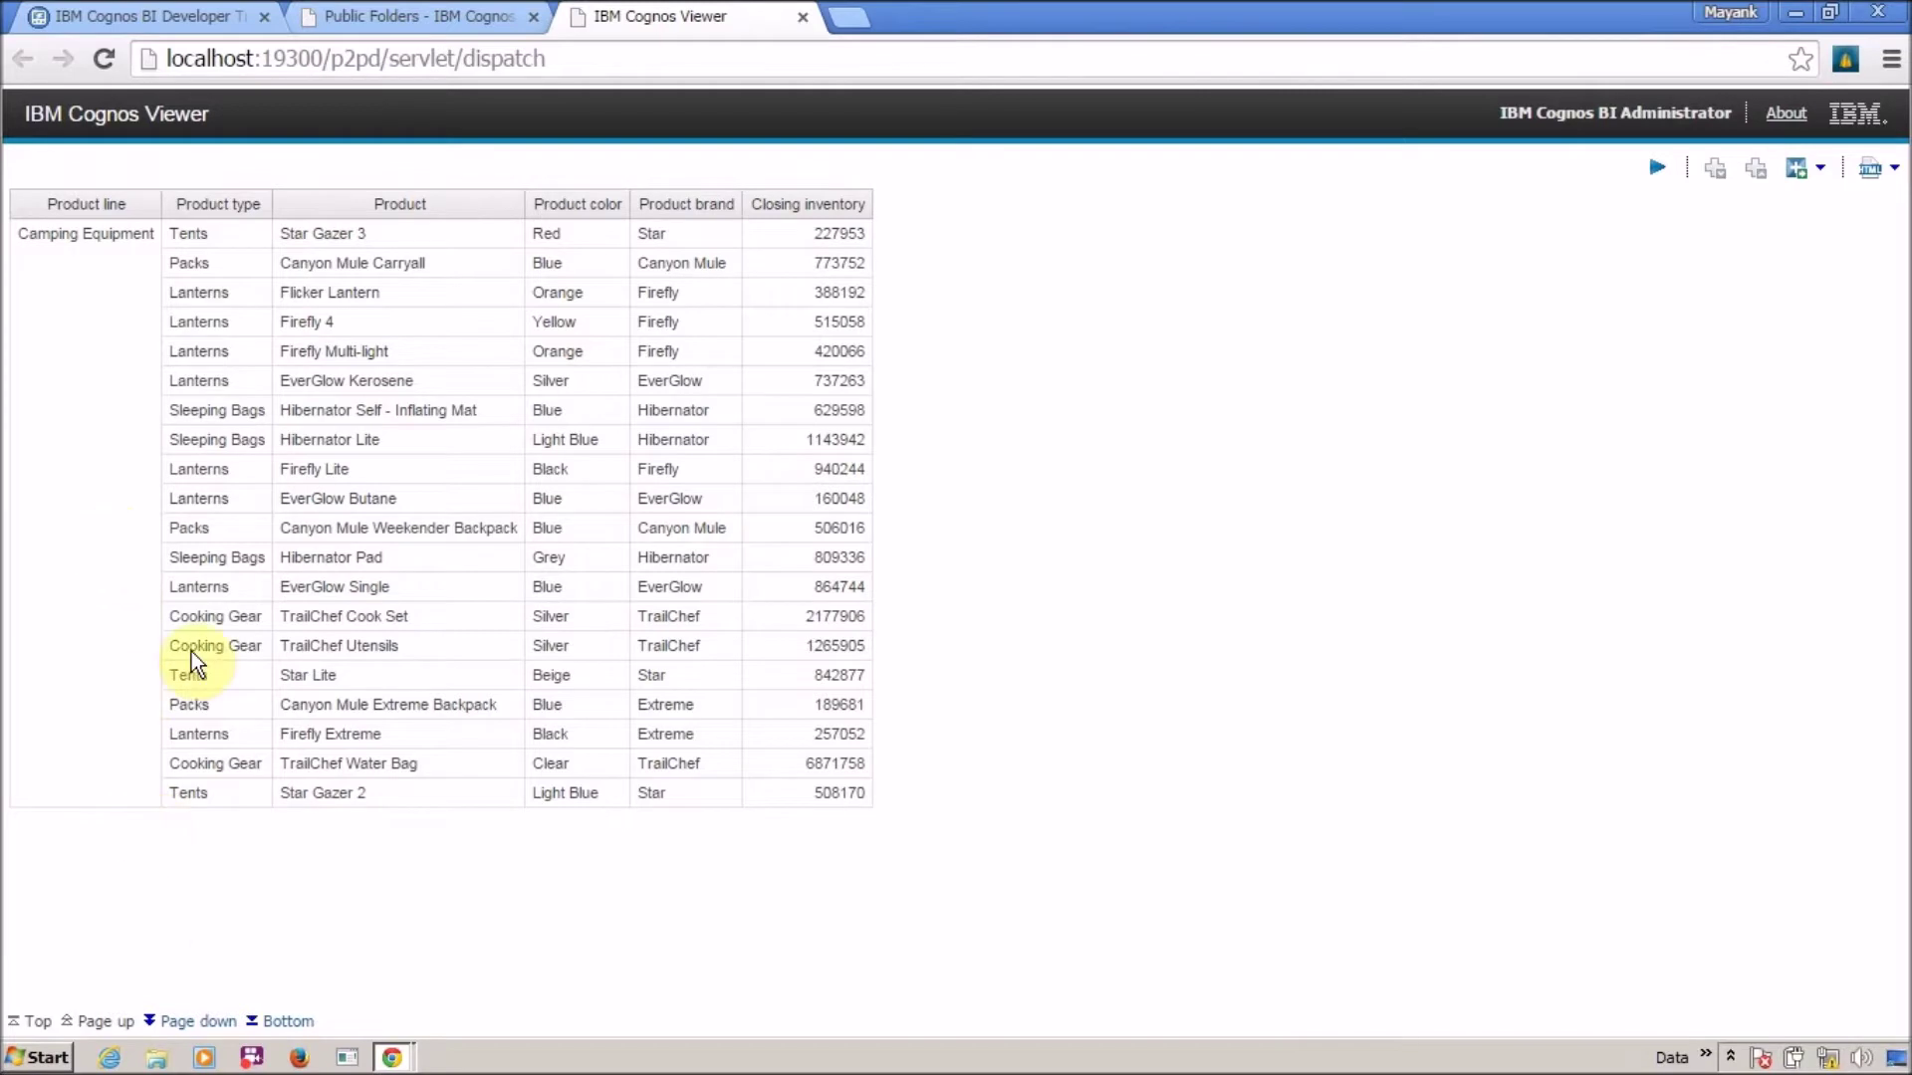
pyautogui.click(210, 1022)
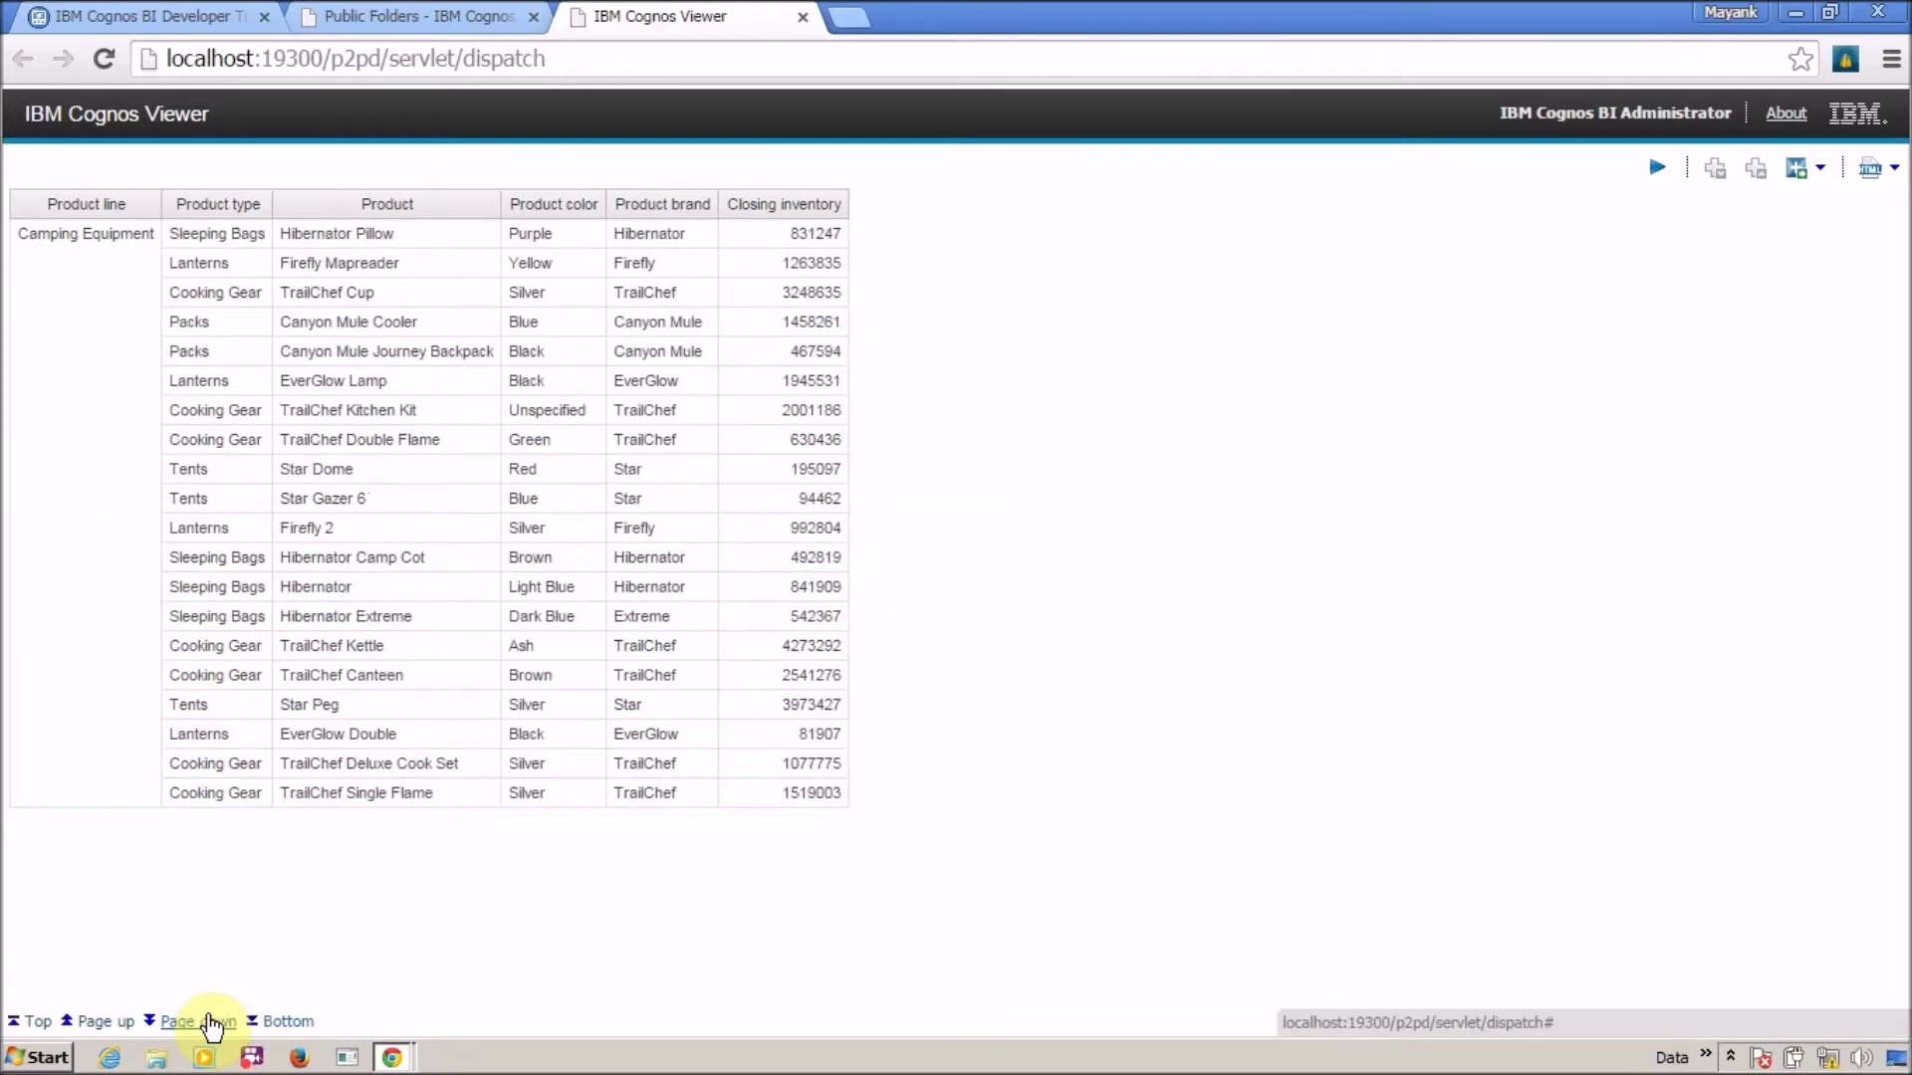
pyautogui.click(209, 1022)
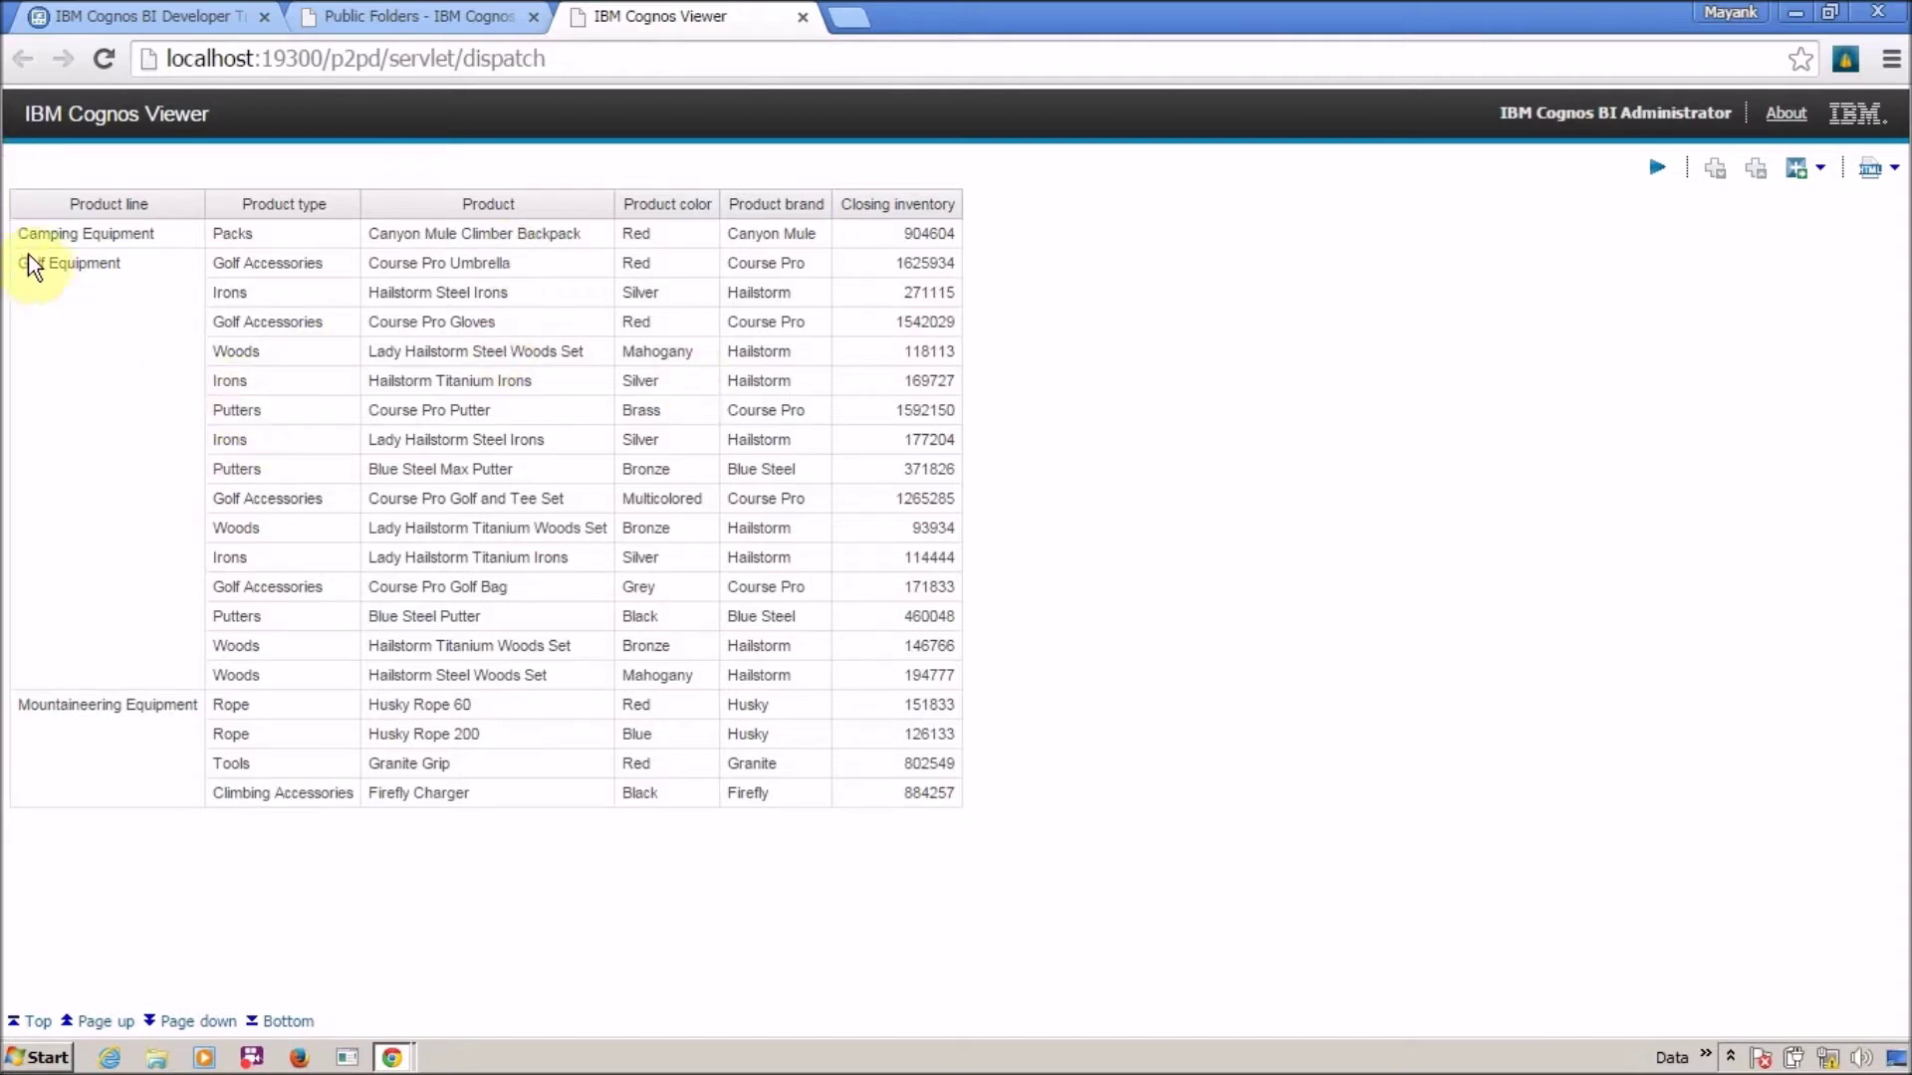
pyautogui.click(47, 300)
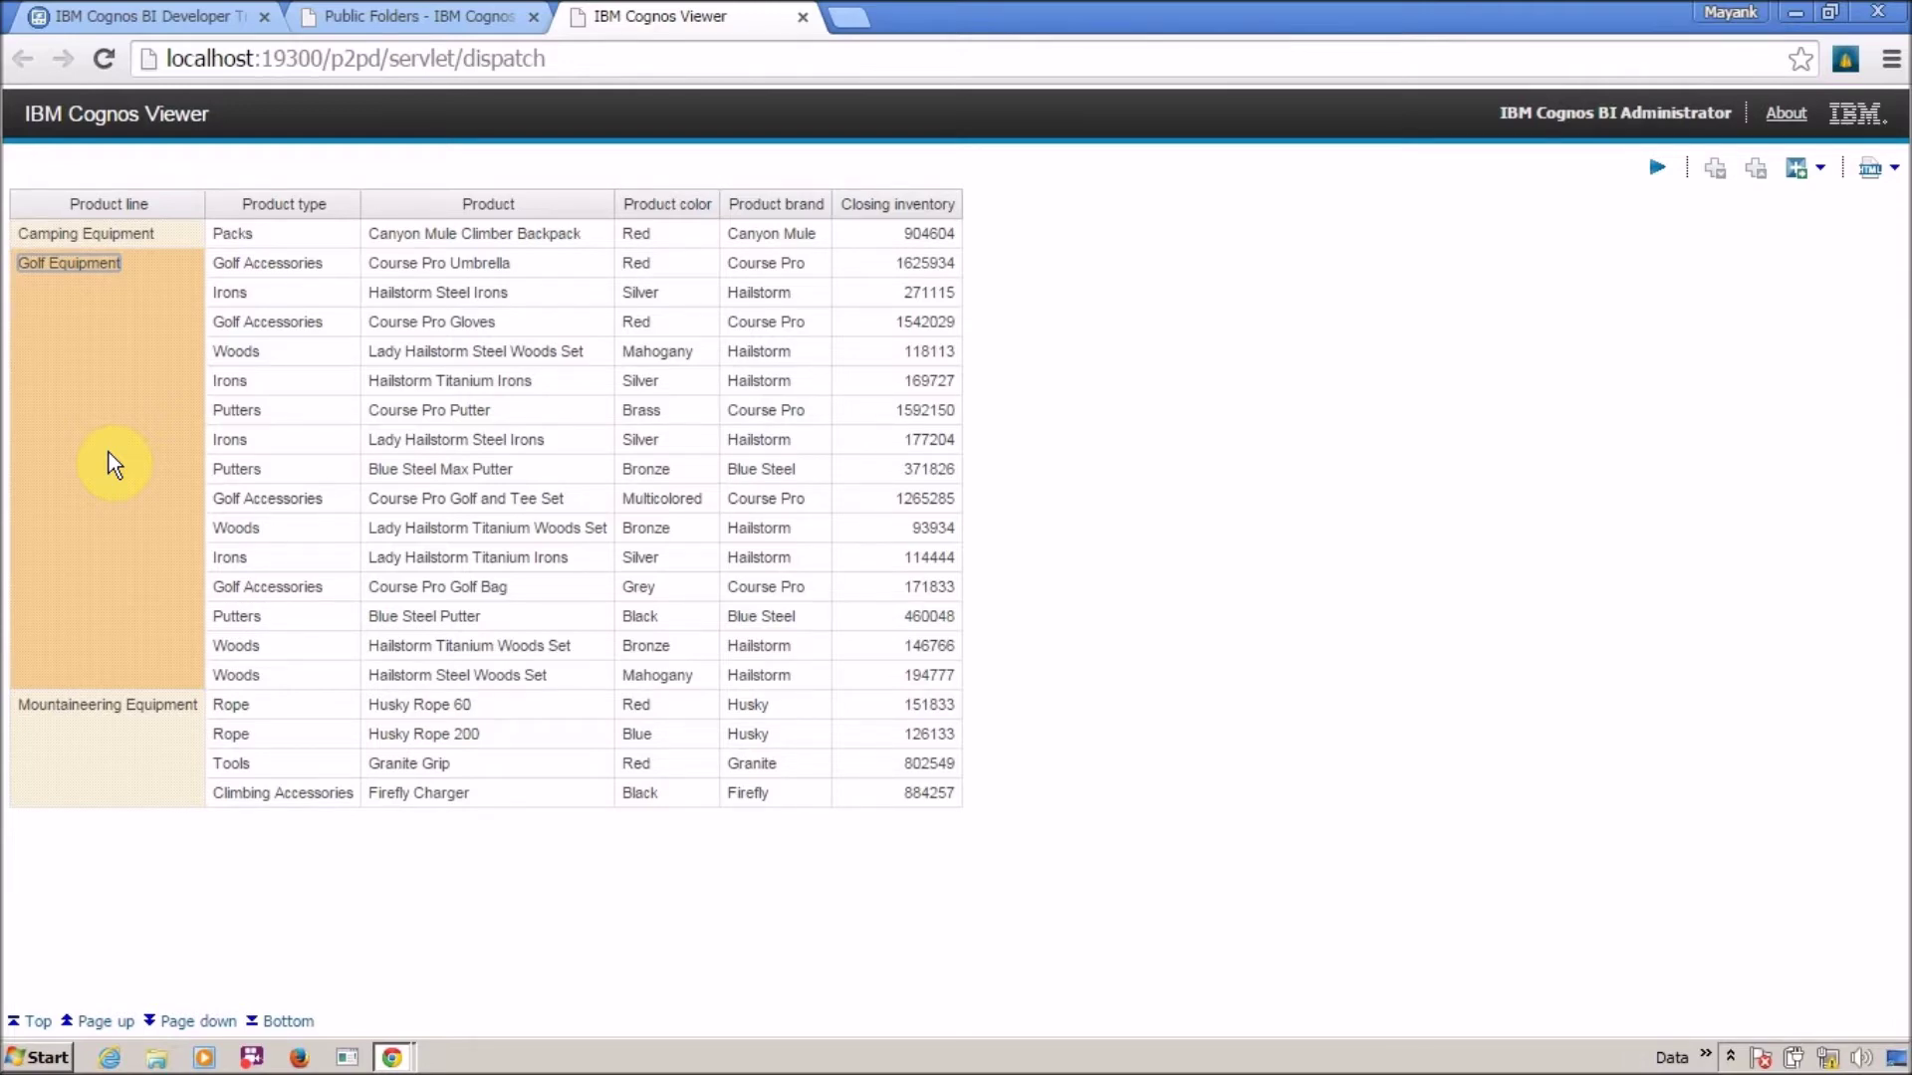
pyautogui.hotkey('alt', 'Tab')
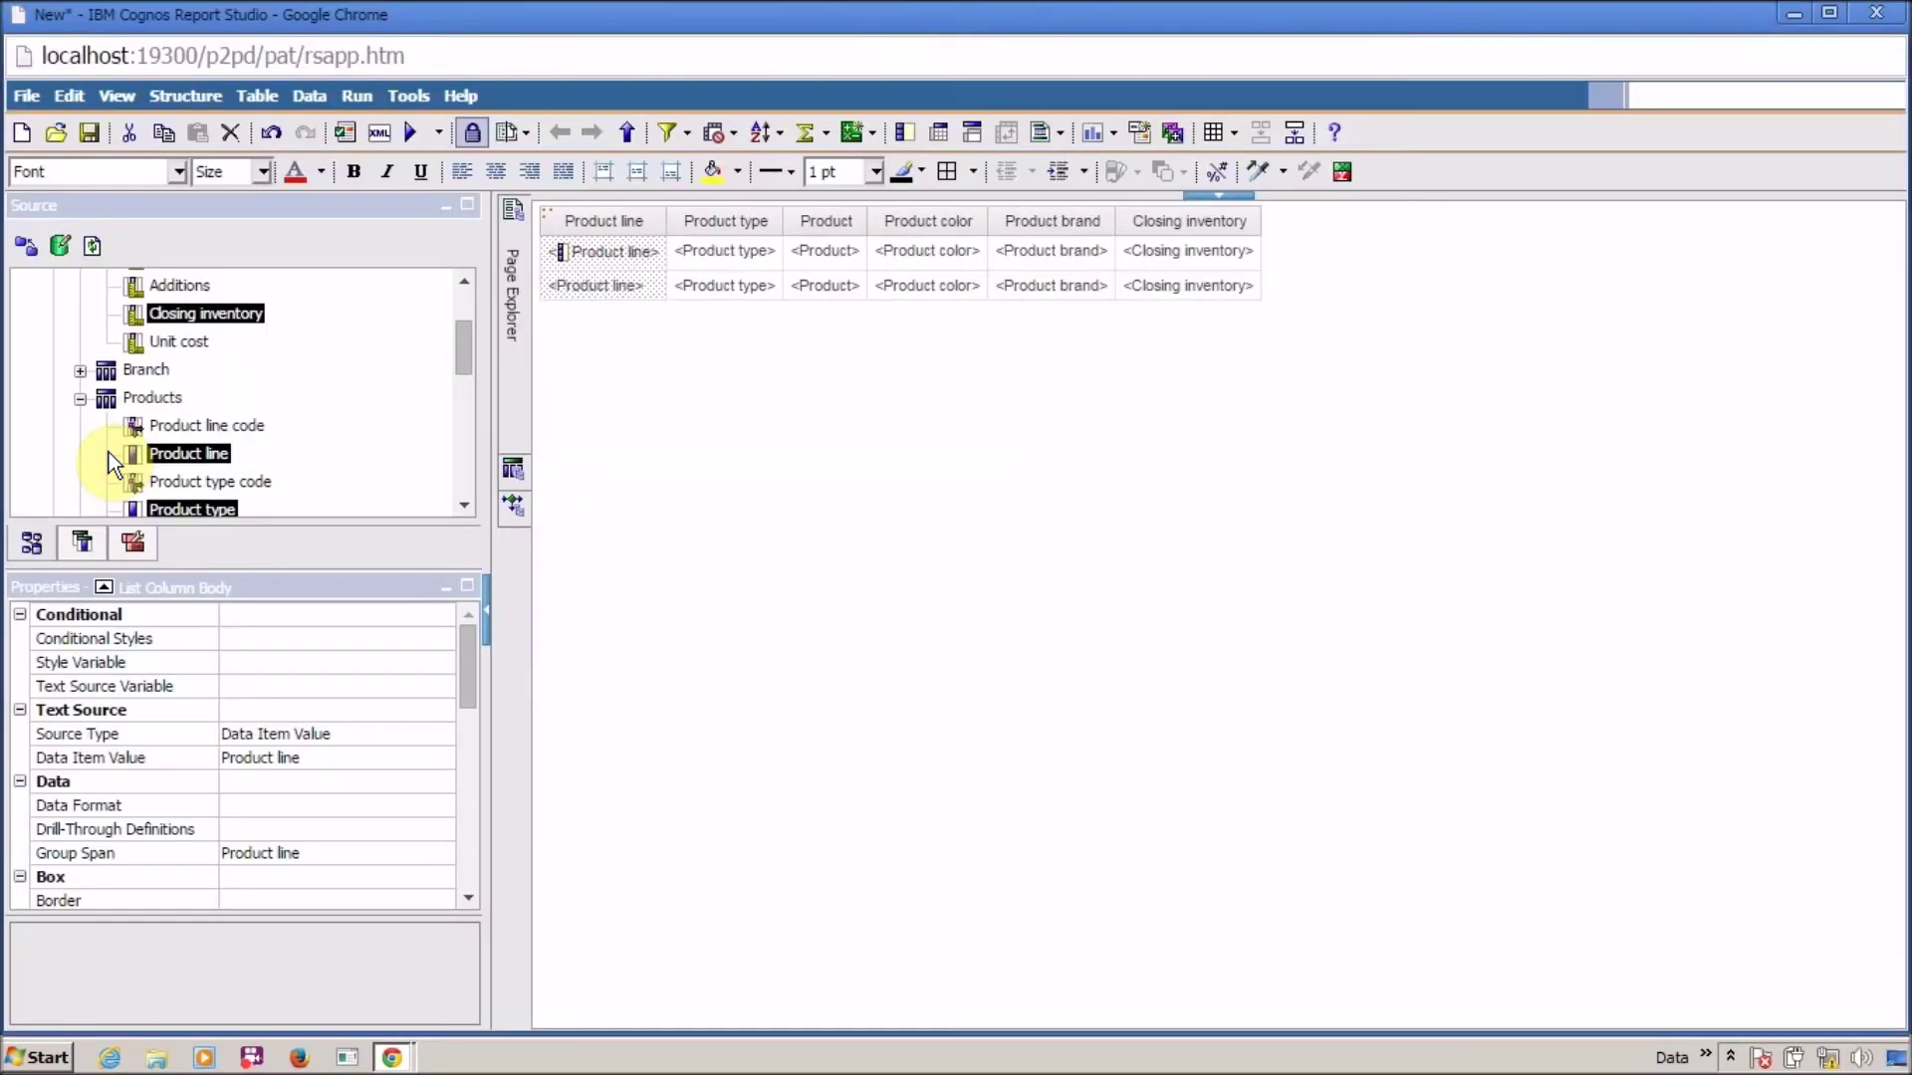
# Step: Add a Total summary to the Closing inventory column and rerun the report
pyautogui.click(1257, 283)
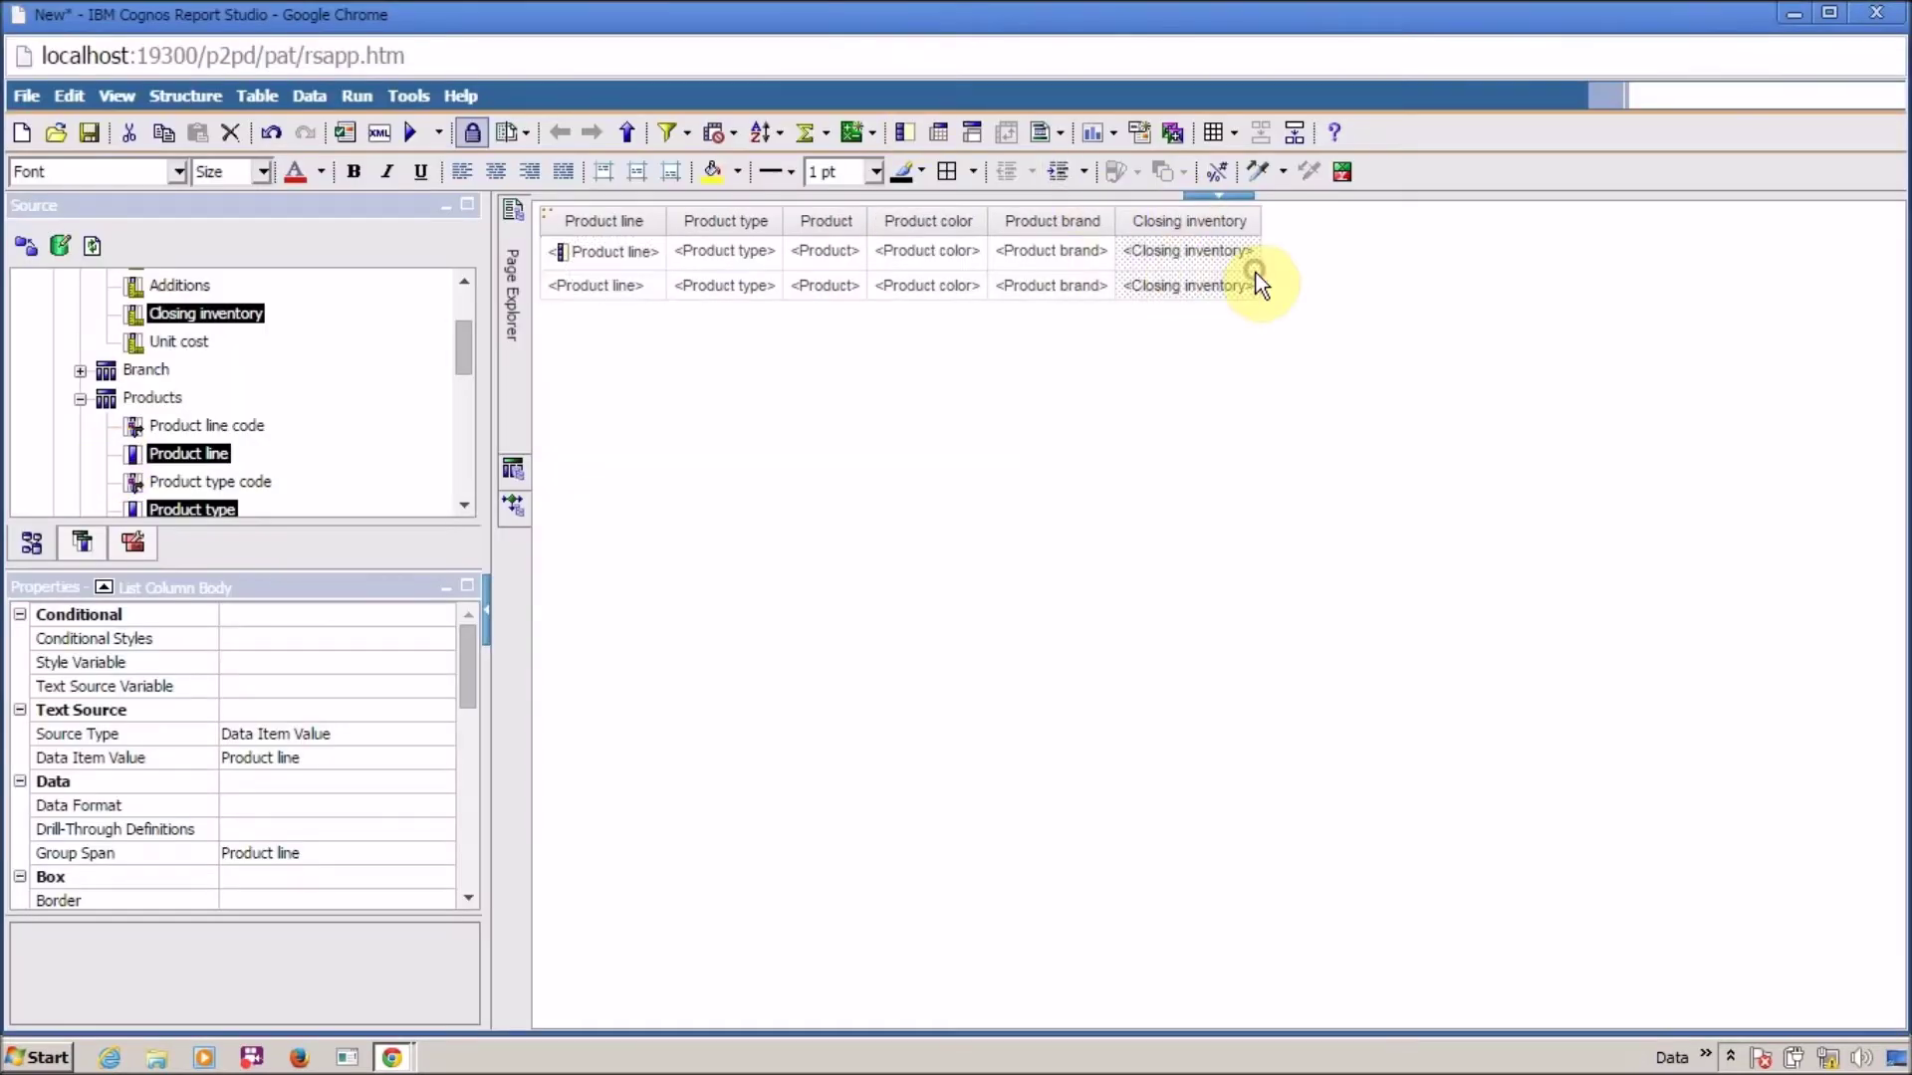
pyautogui.click(830, 125)
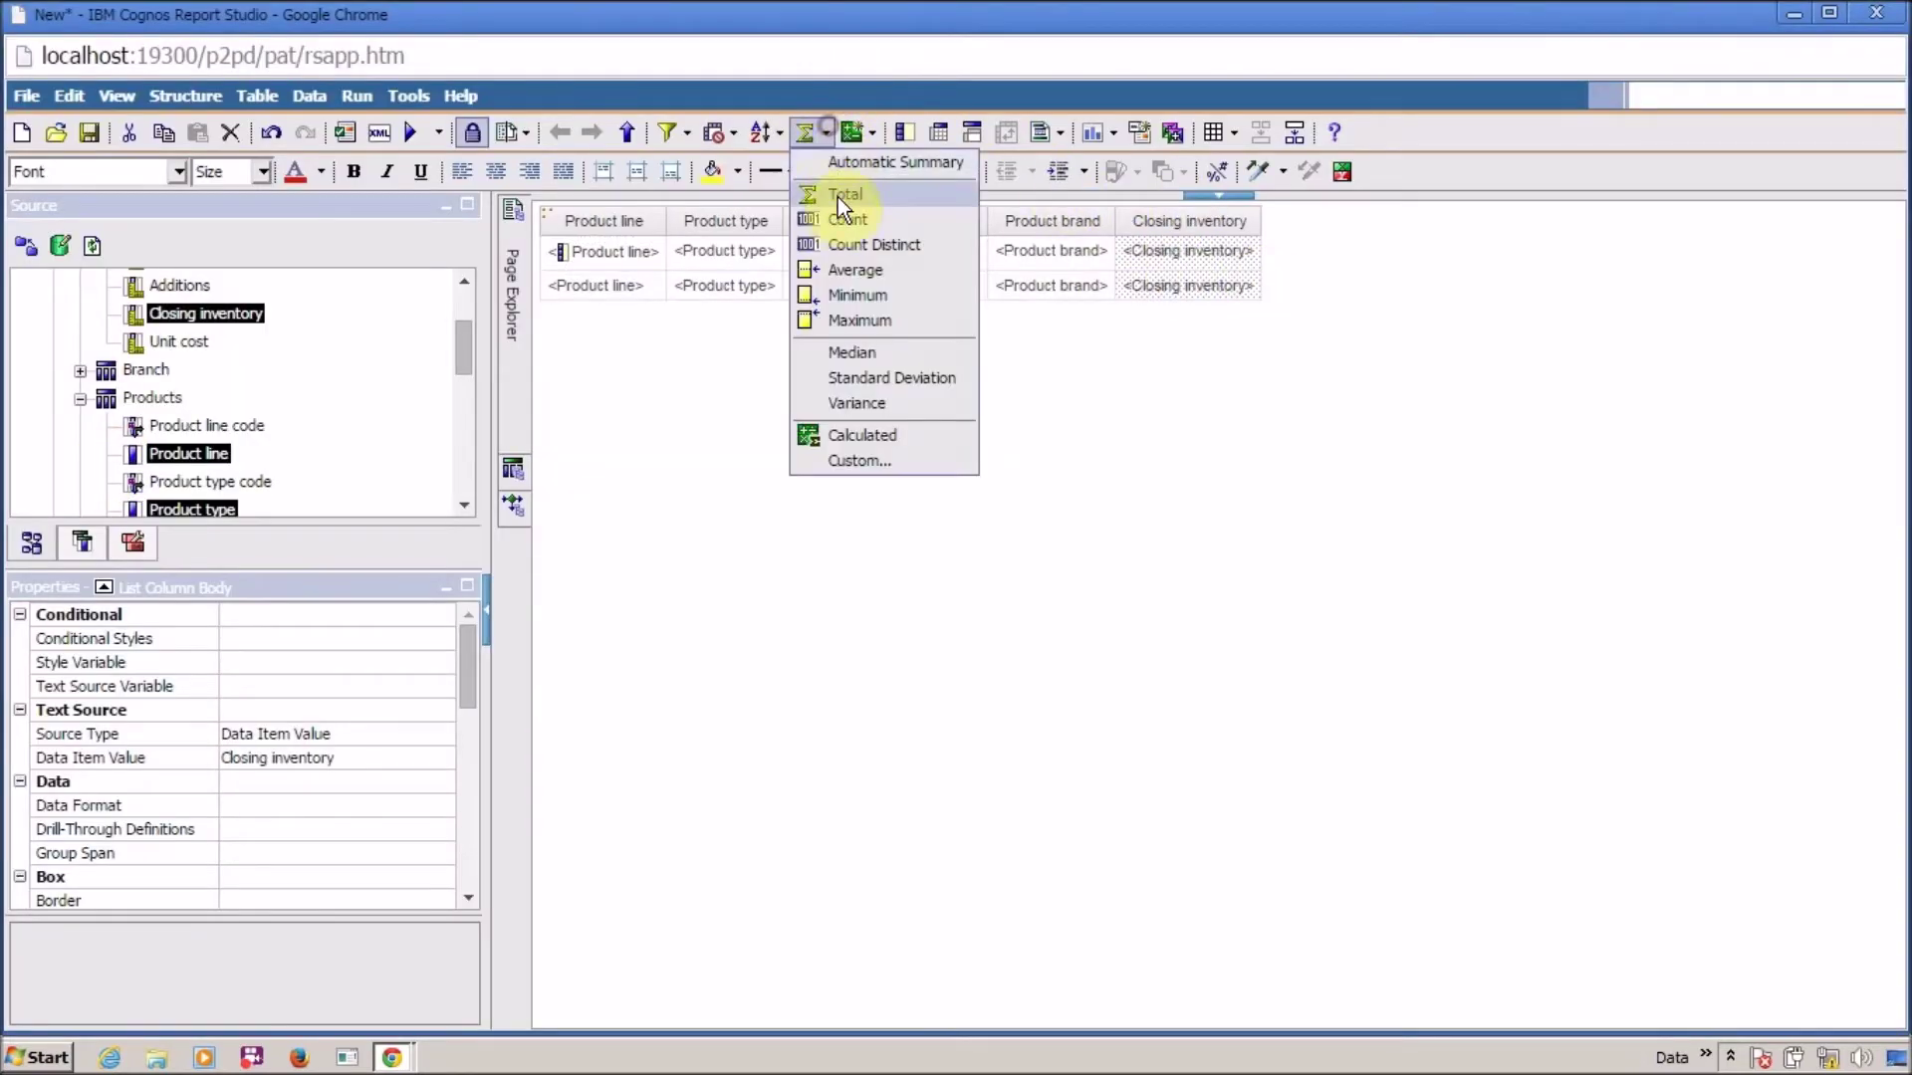
pyautogui.click(838, 205)
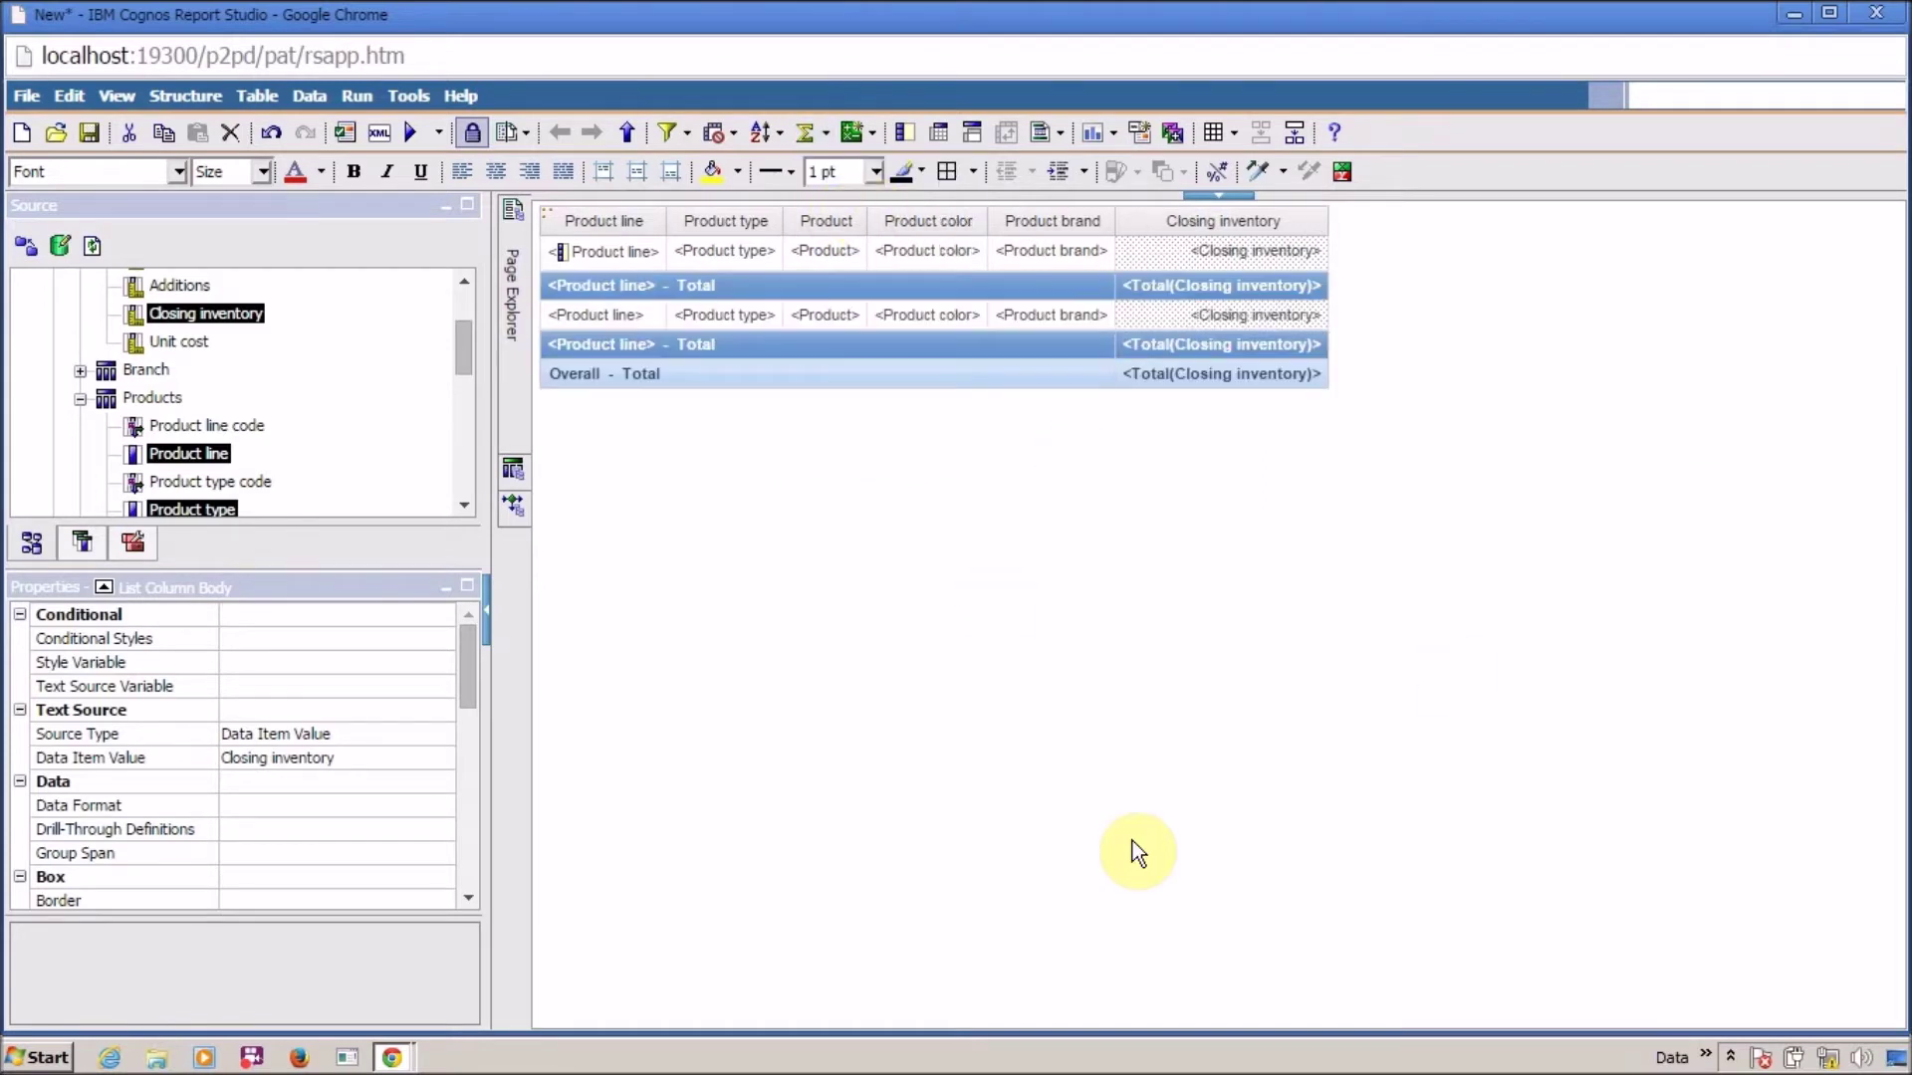
pyautogui.click(409, 132)
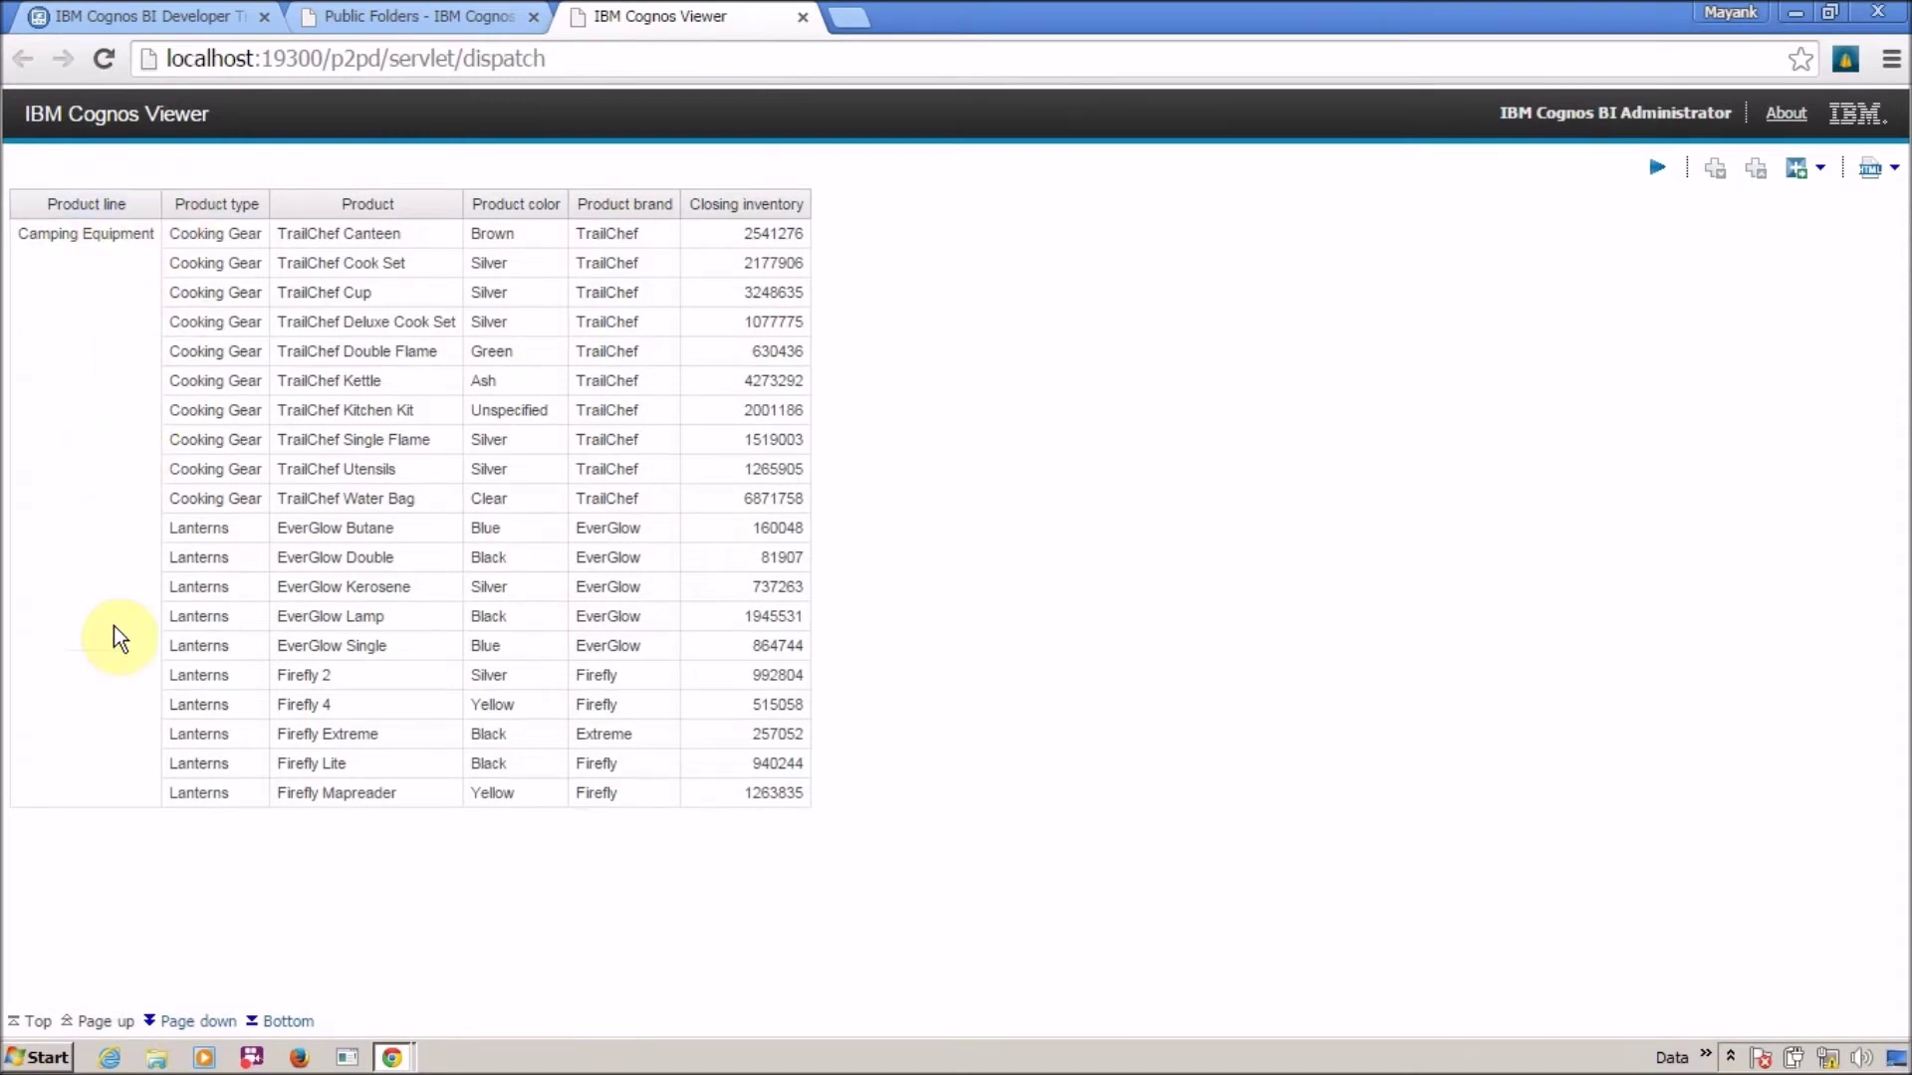
# Step: Page forward to the Camping Equipment total, then return to Report Studio
pyautogui.click(172, 1023)
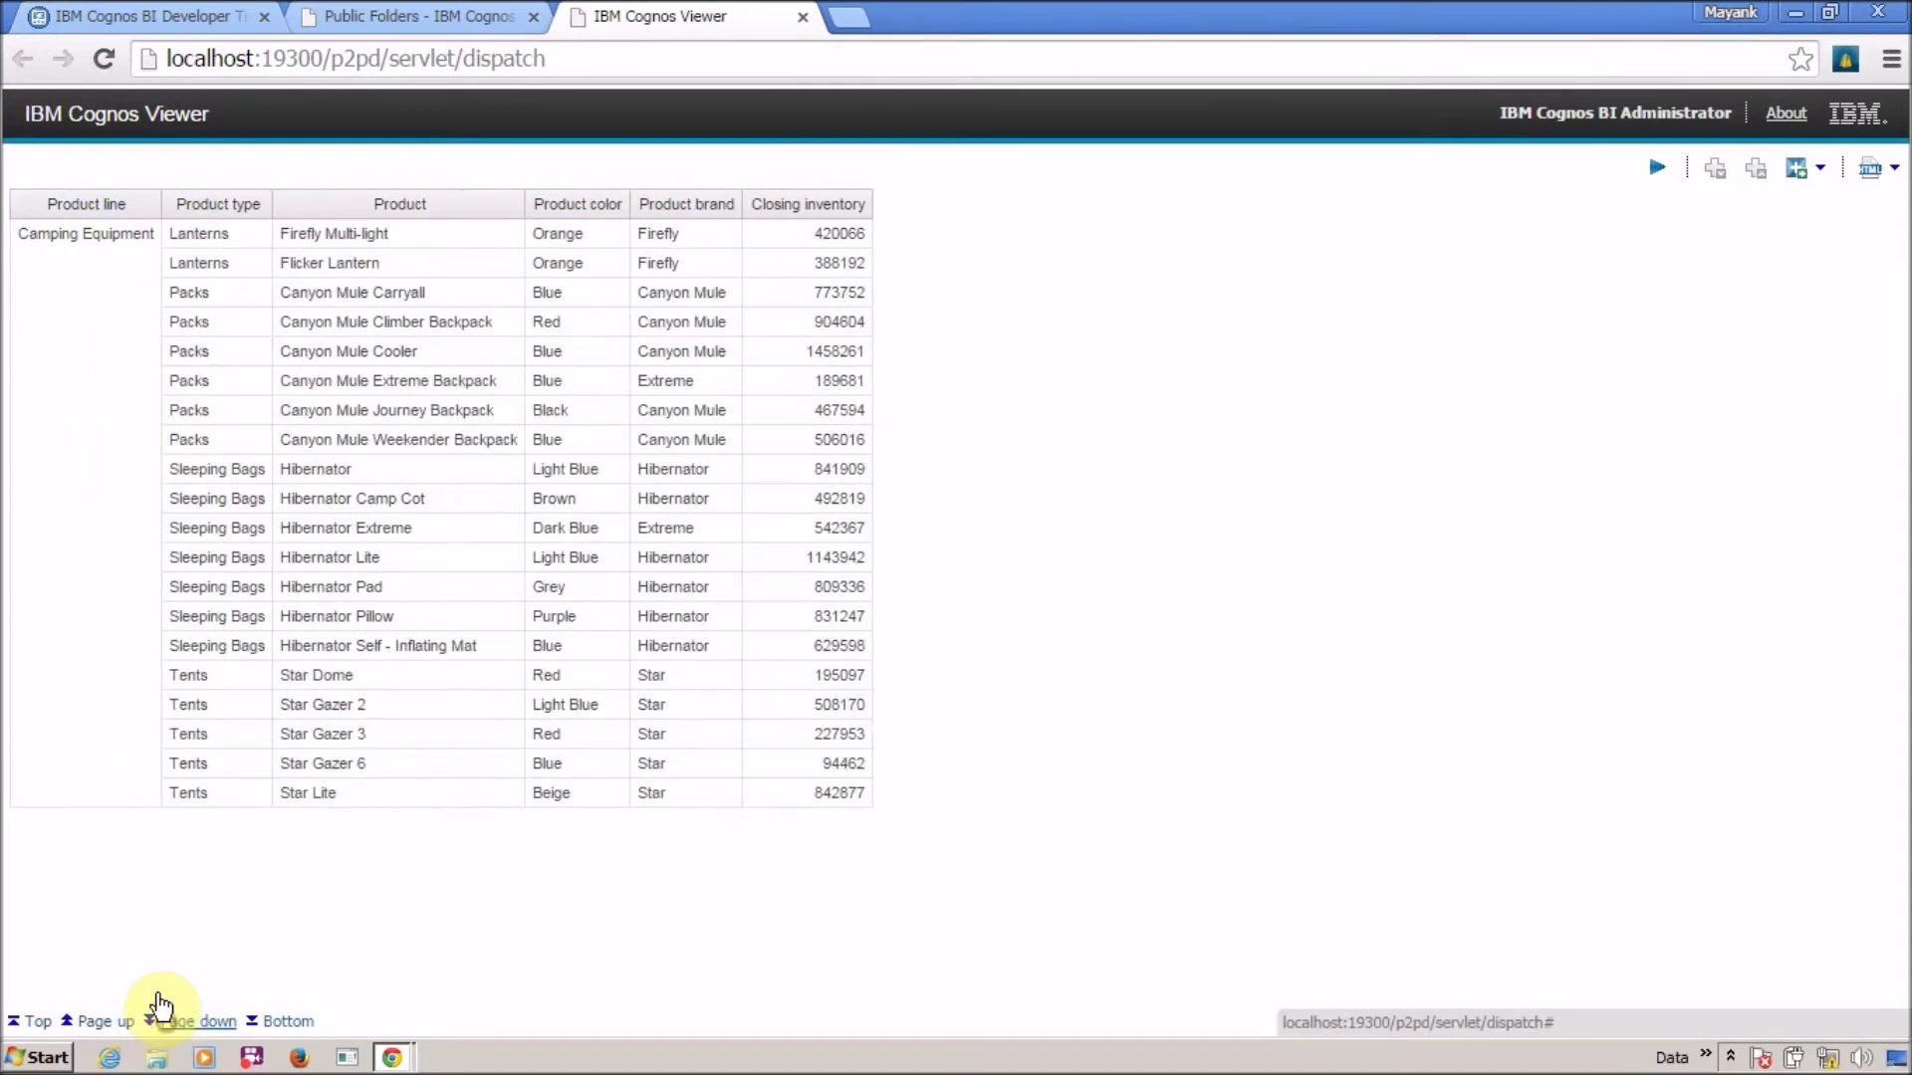
pyautogui.click(189, 1022)
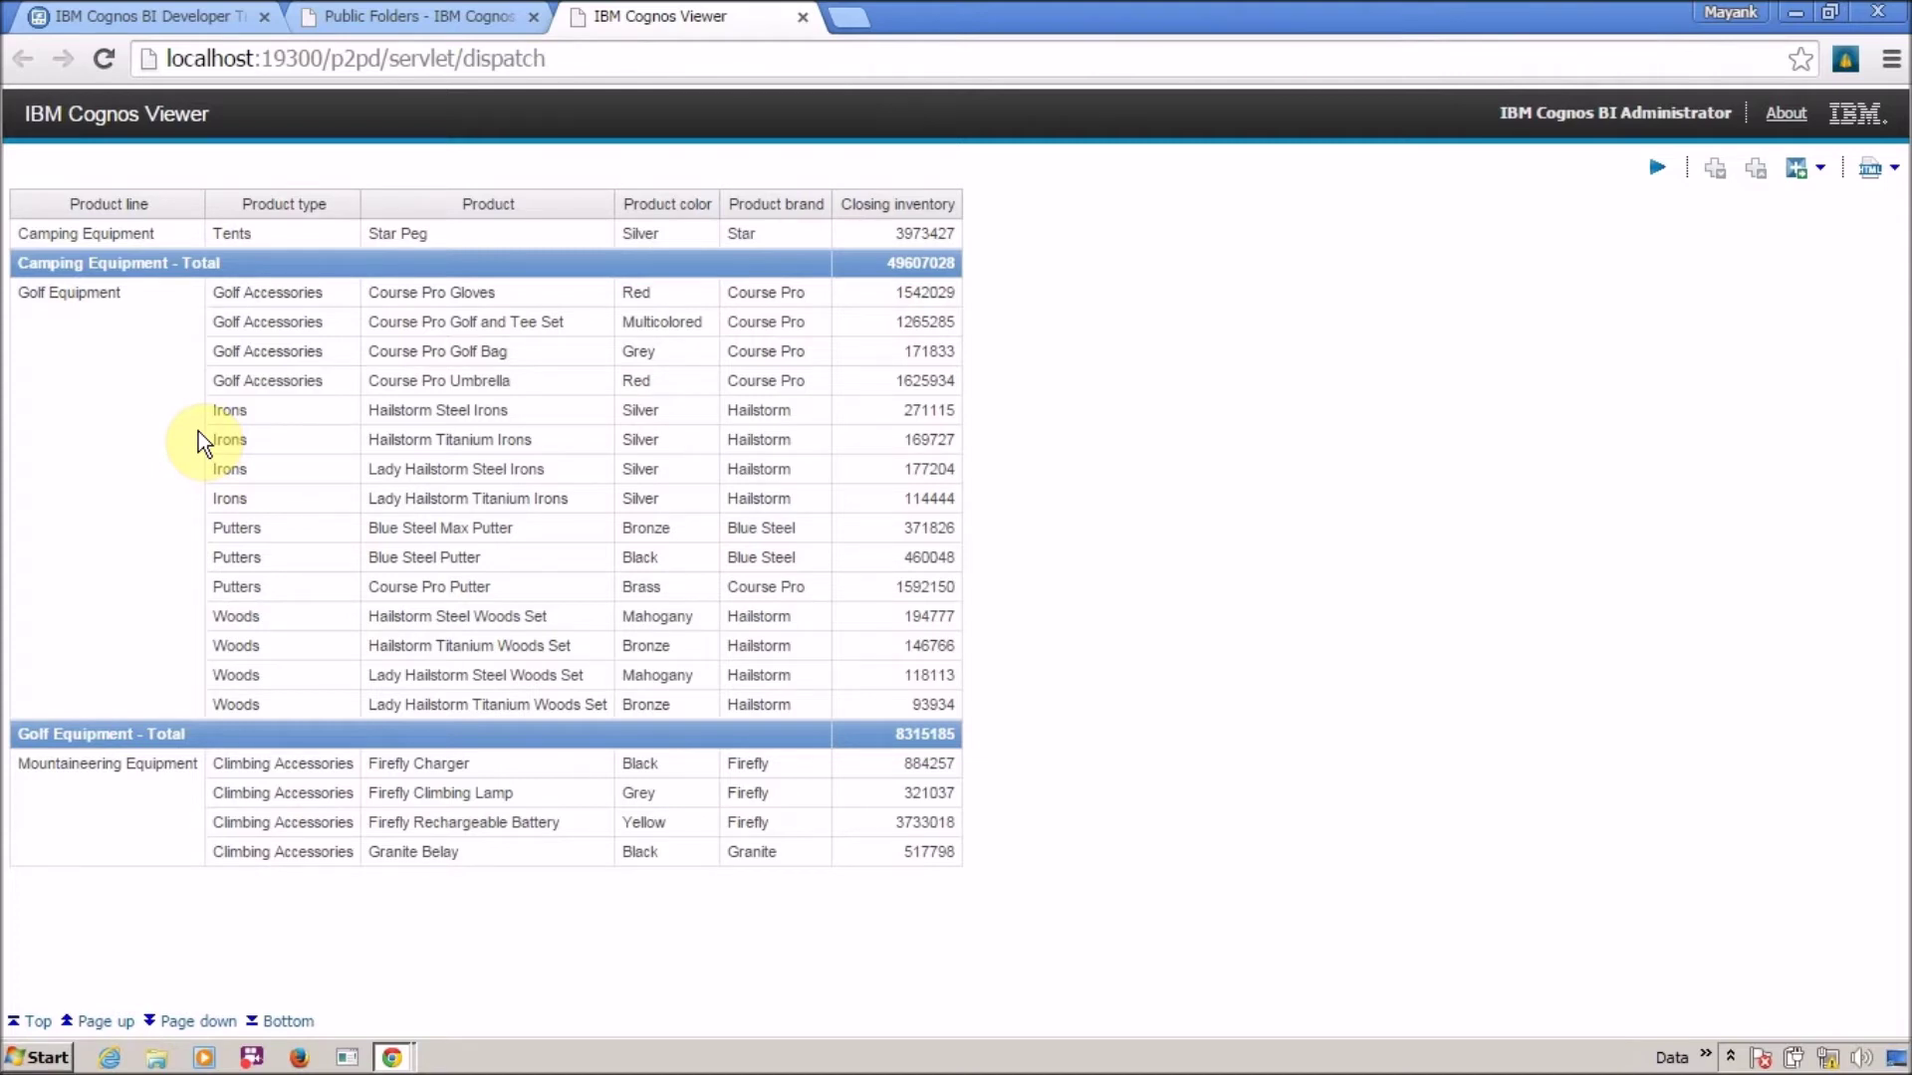
pyautogui.hotkey('alt', 'Tab')
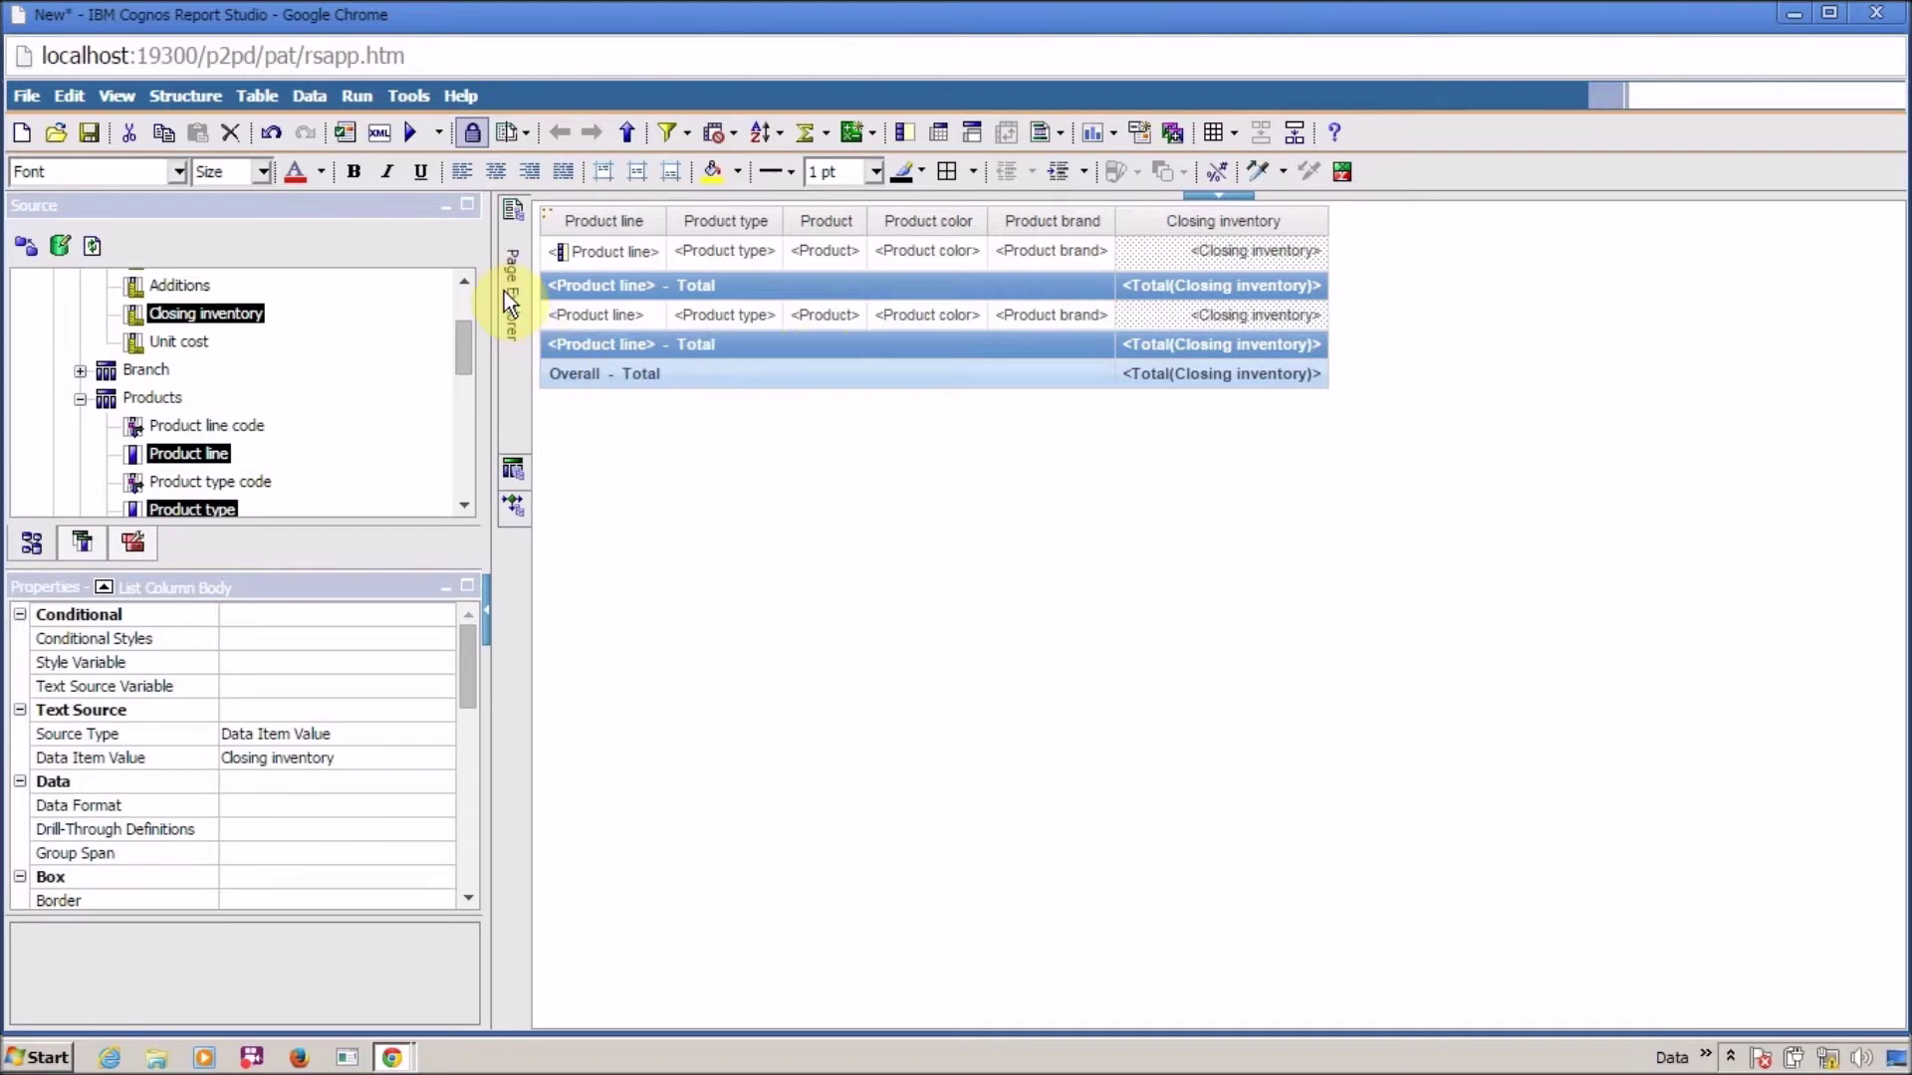
# Step: Add a page set under Report Pages and move Page1 into its Detail Pages
pyautogui.moveTo(504, 290)
pyautogui.click(626, 239)
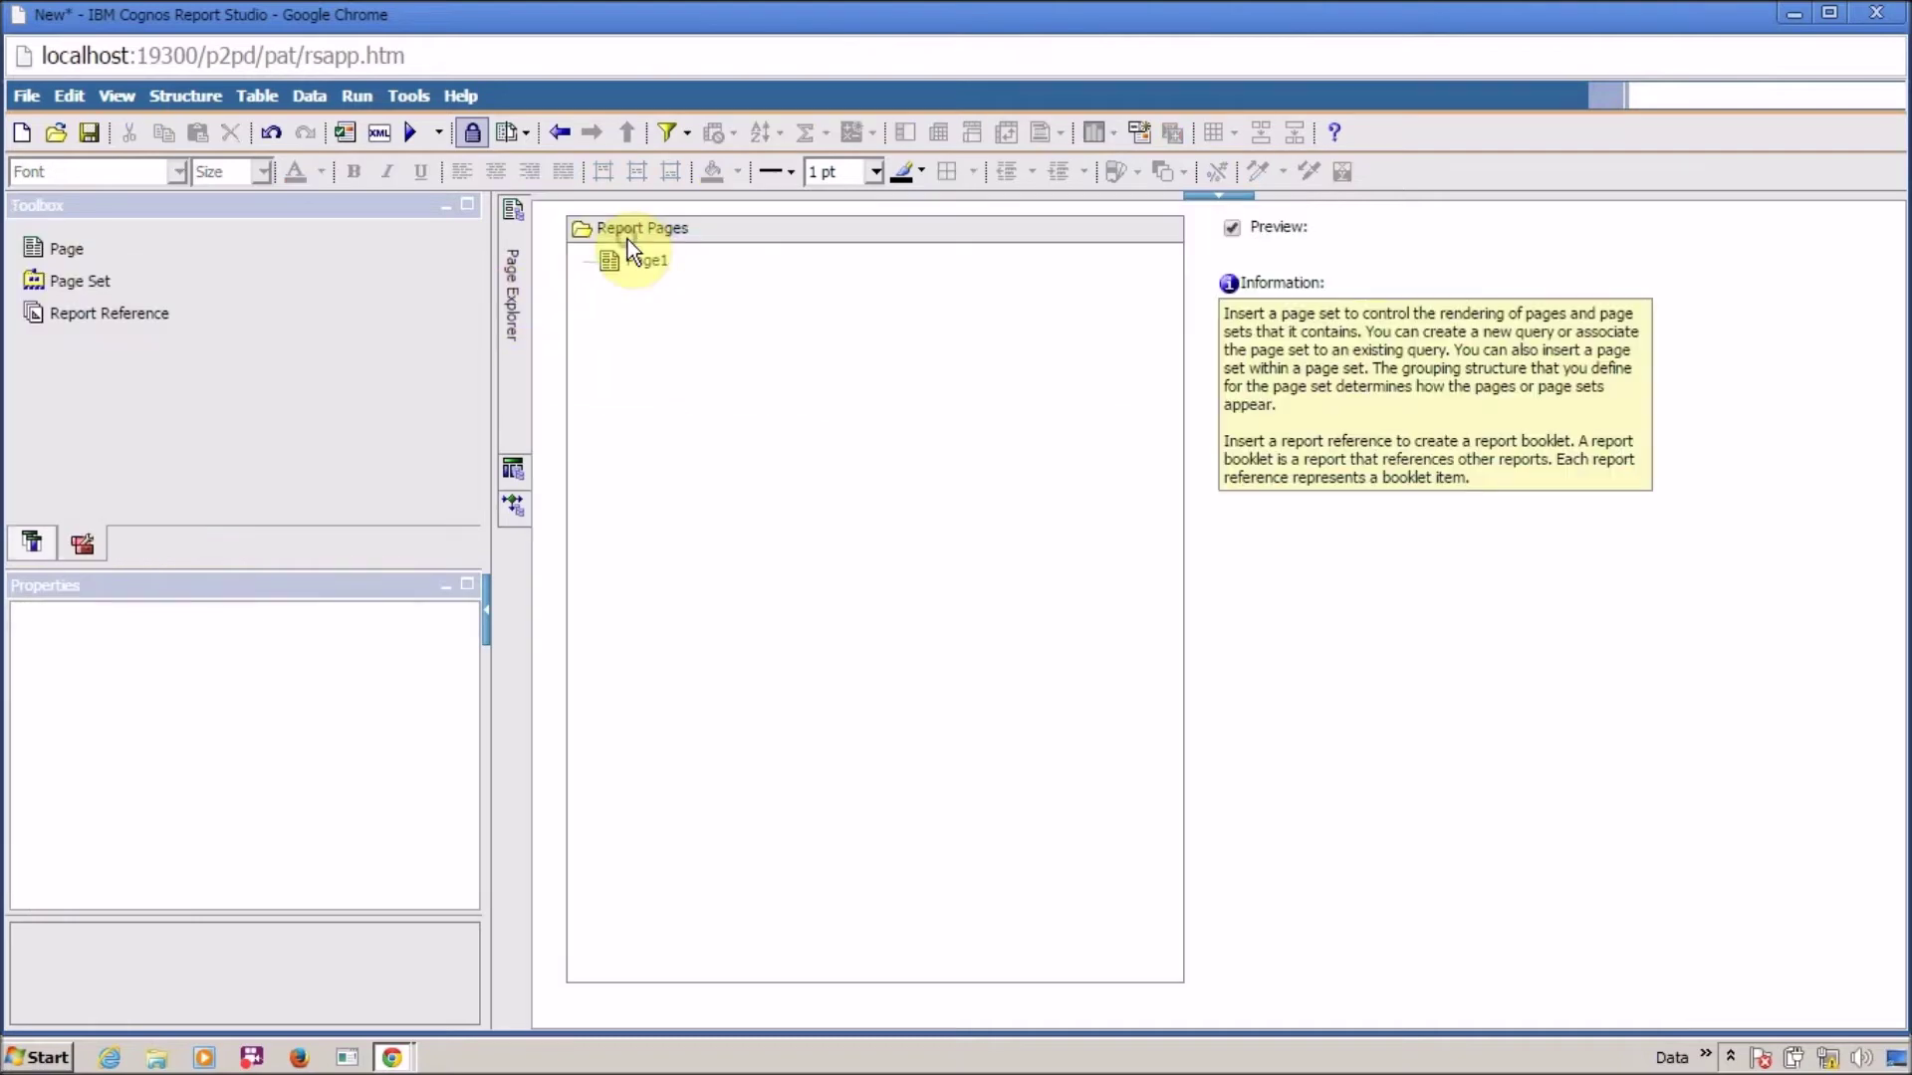
pyautogui.click(52, 275)
pyautogui.moveTo(791, 436); pyautogui.dragTo(788, 435)
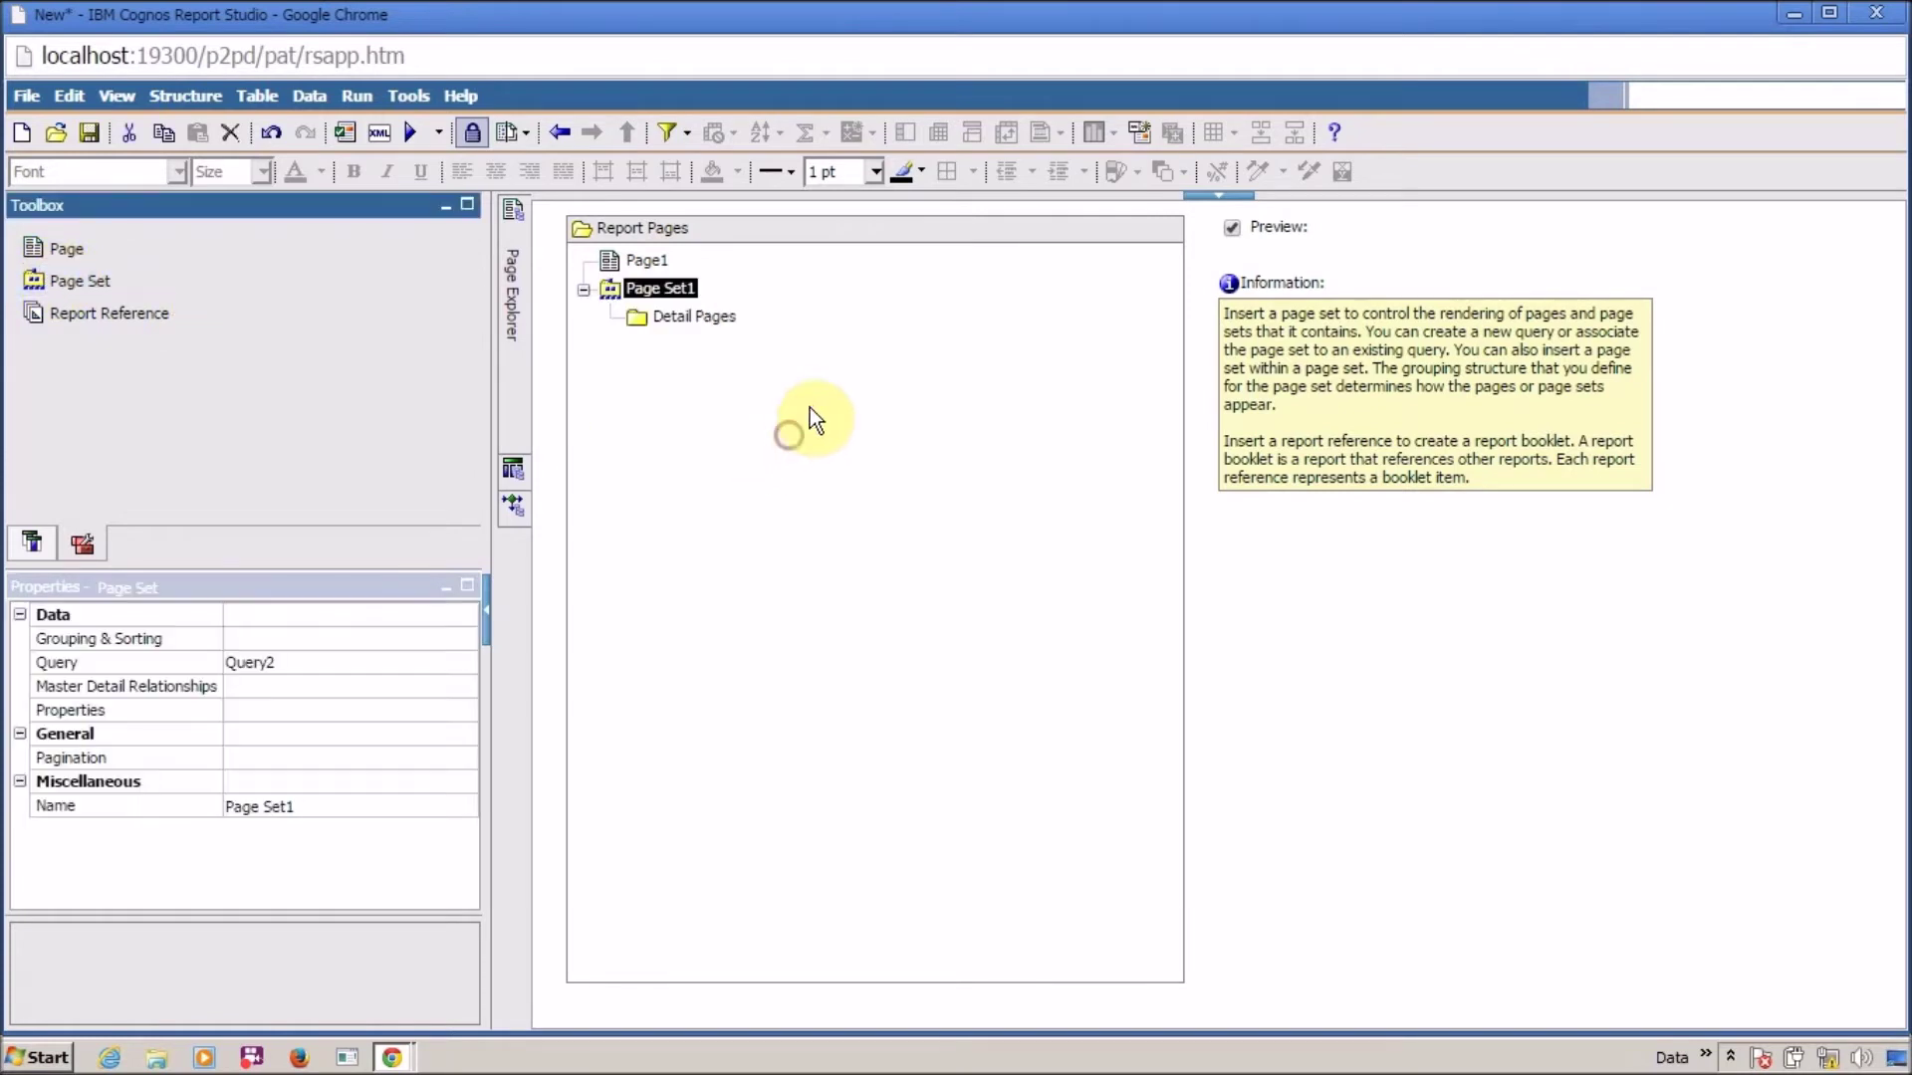
pyautogui.click(653, 265)
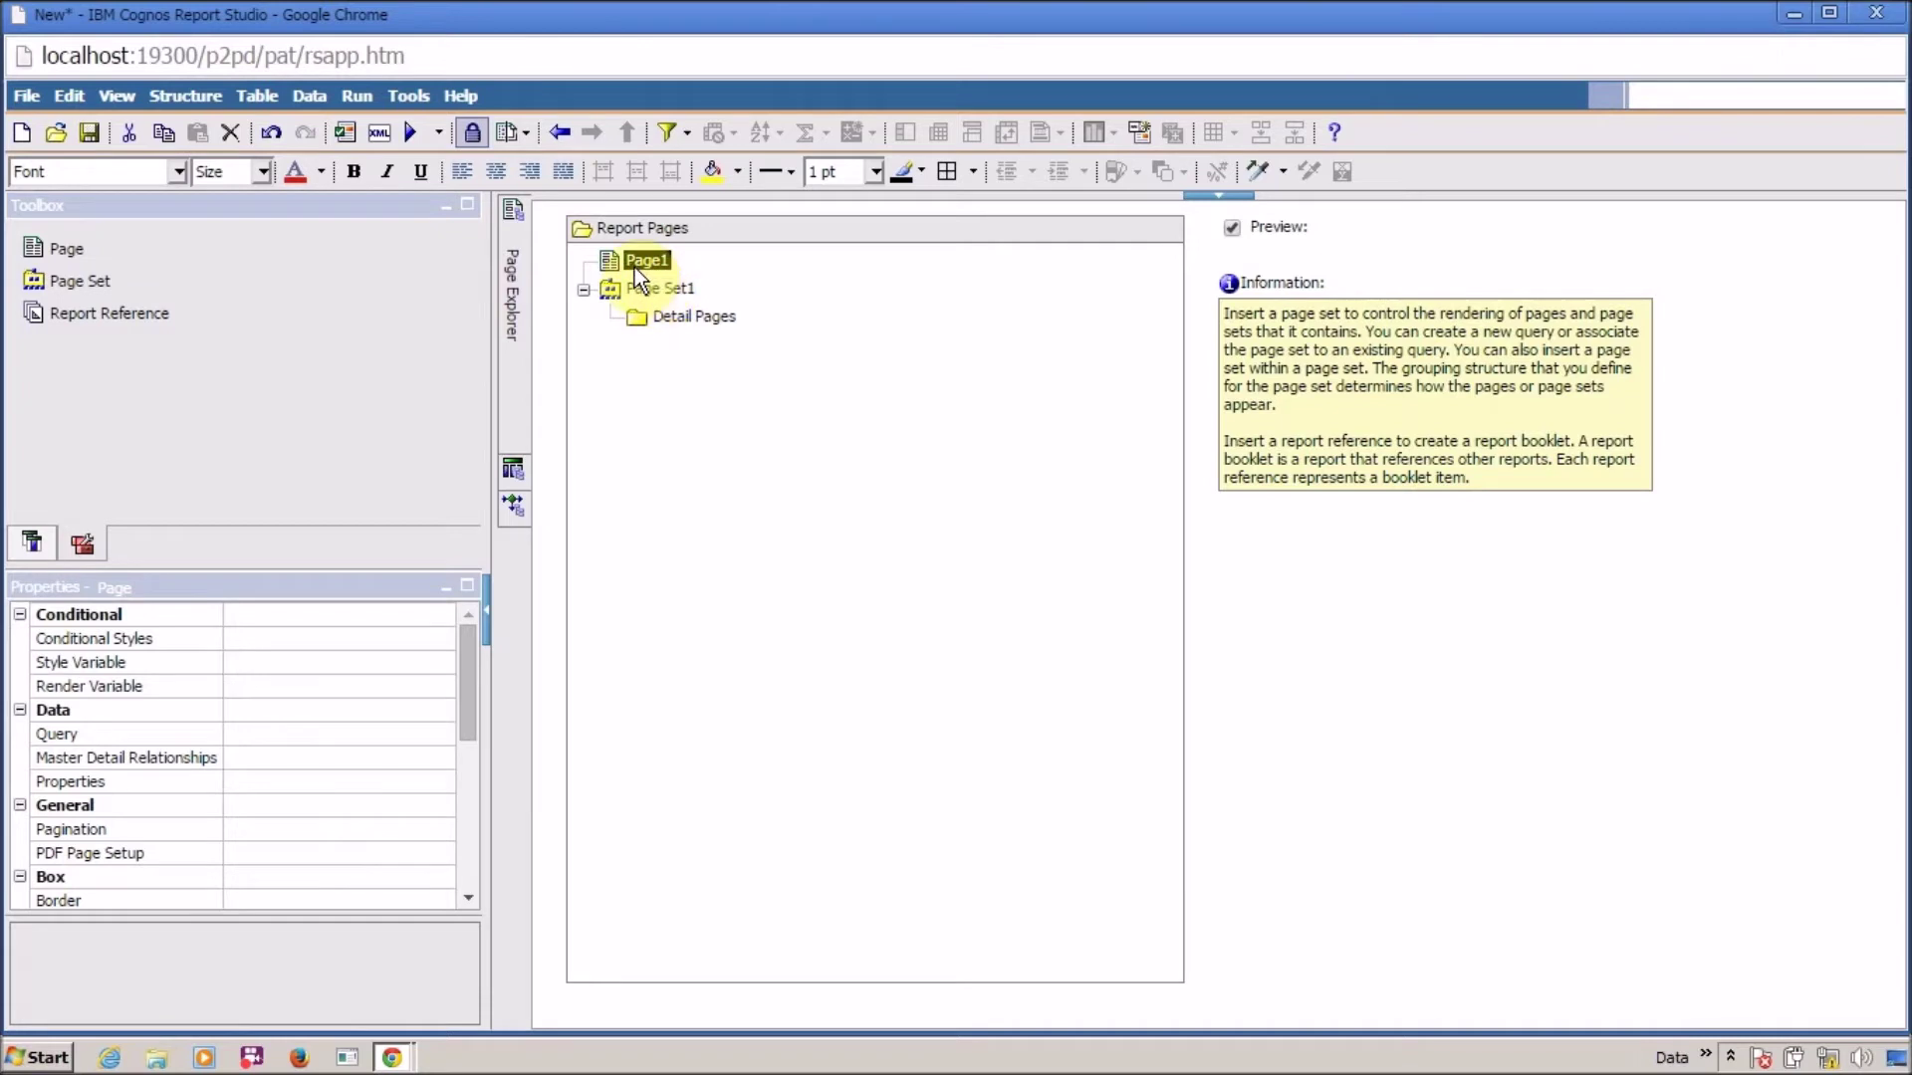
pyautogui.moveTo(645, 265); pyautogui.dragTo(703, 320)
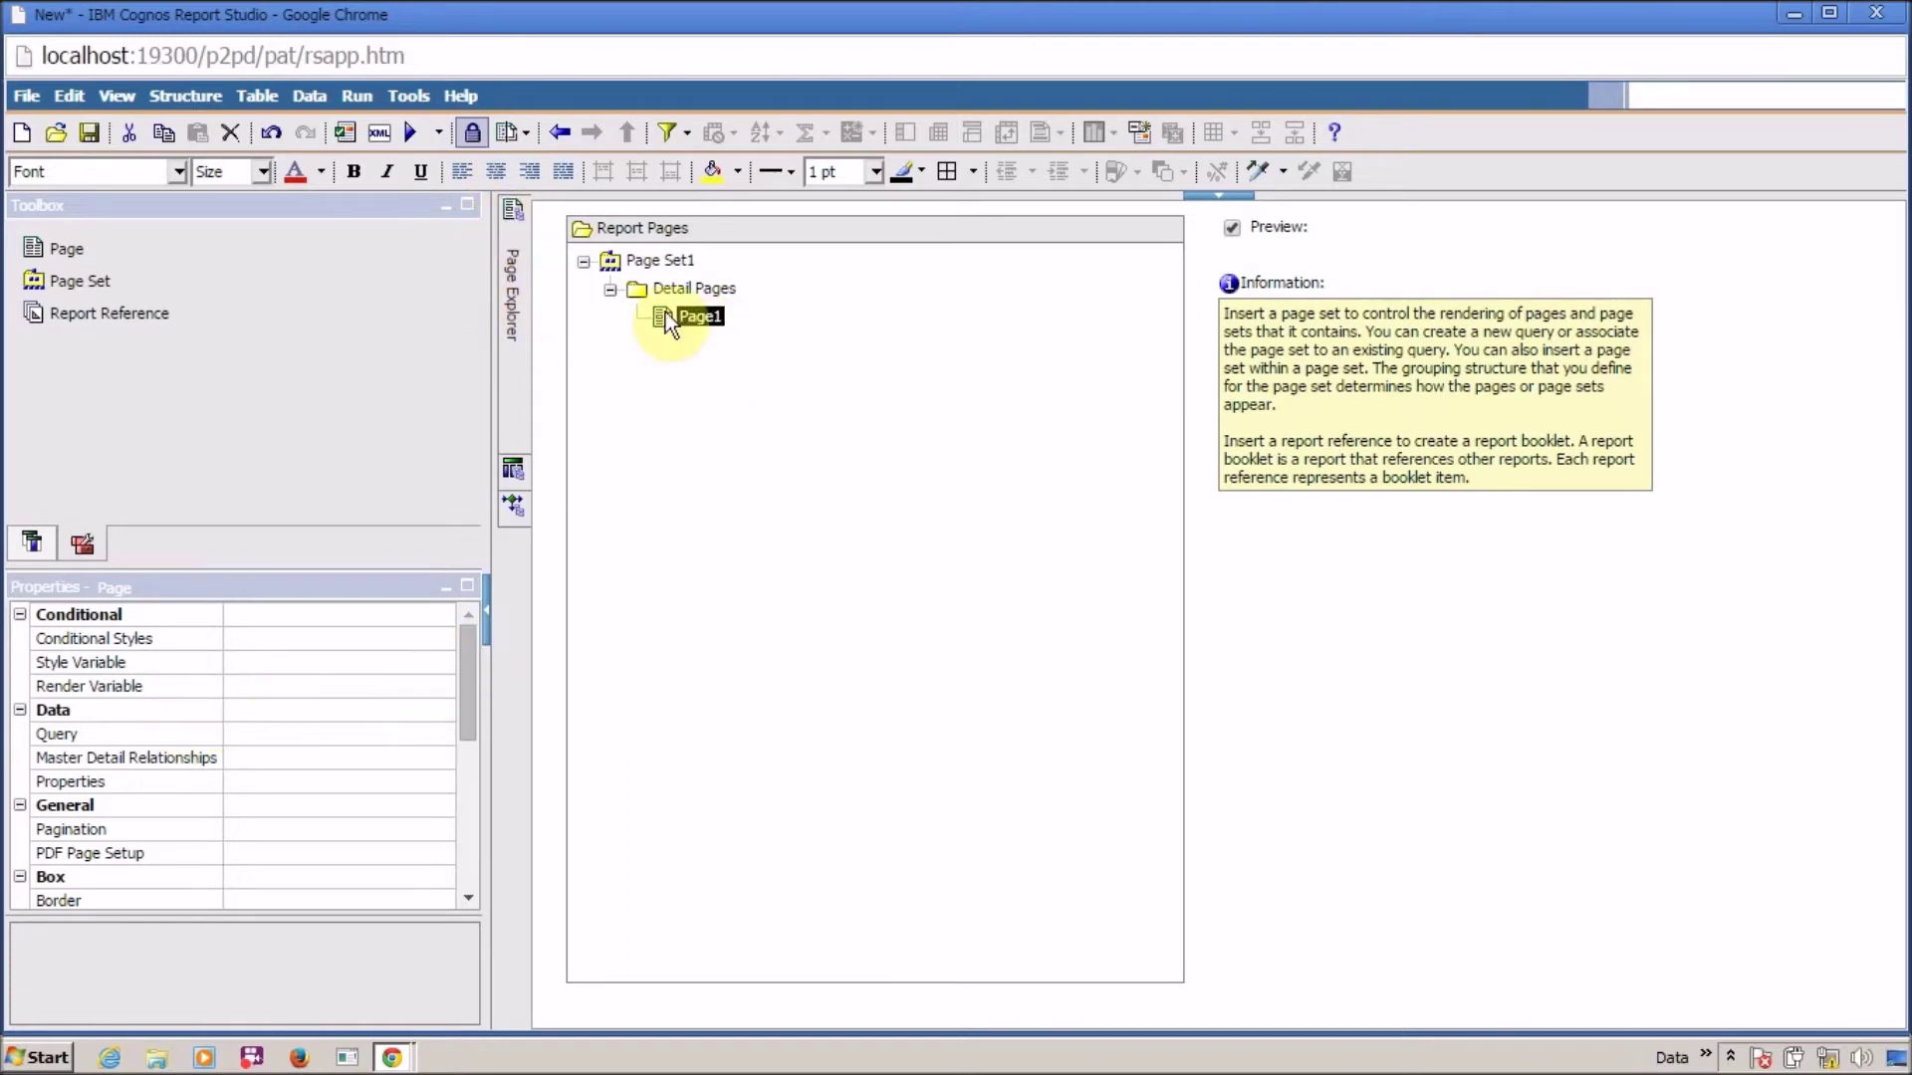
# Step: Set Page Set1's query to Query1 and bring up its Grouping & Sorting settings
pyautogui.click(661, 259)
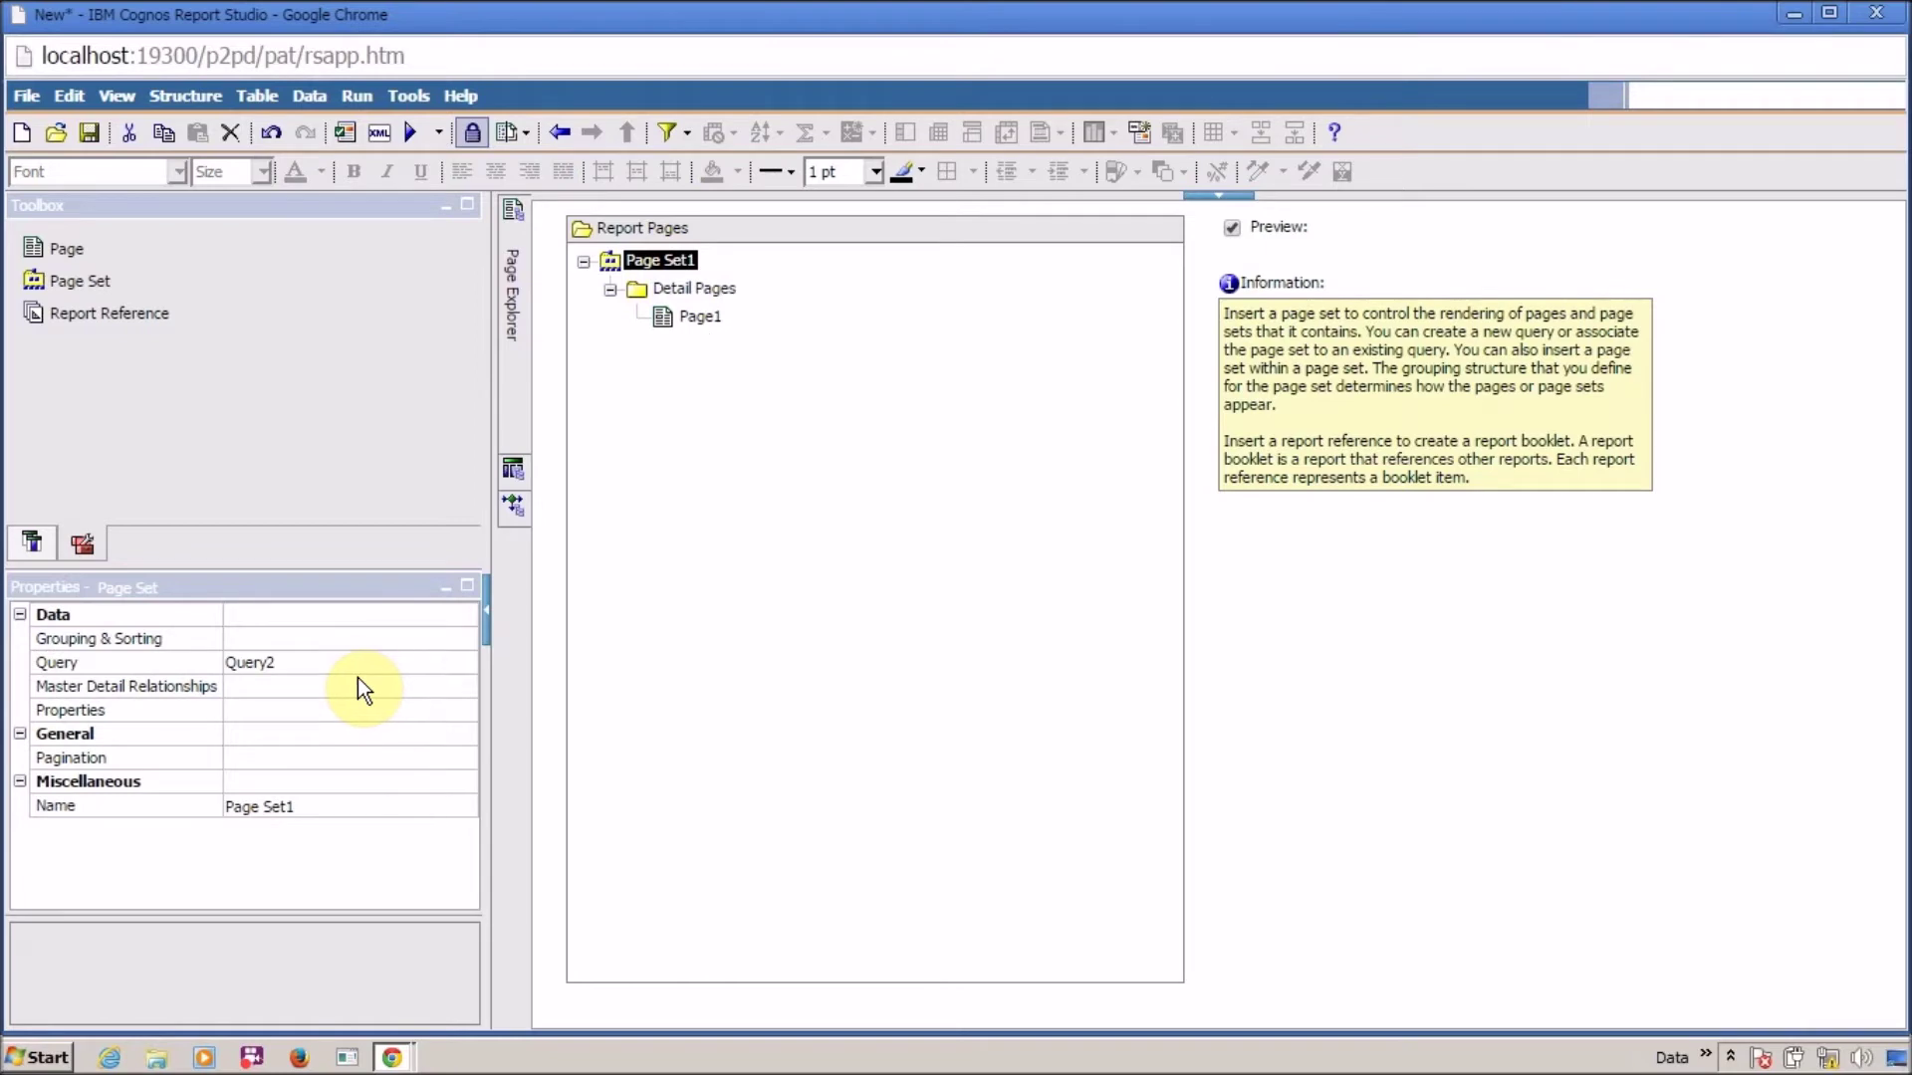
pyautogui.click(356, 661)
pyautogui.click(462, 663)
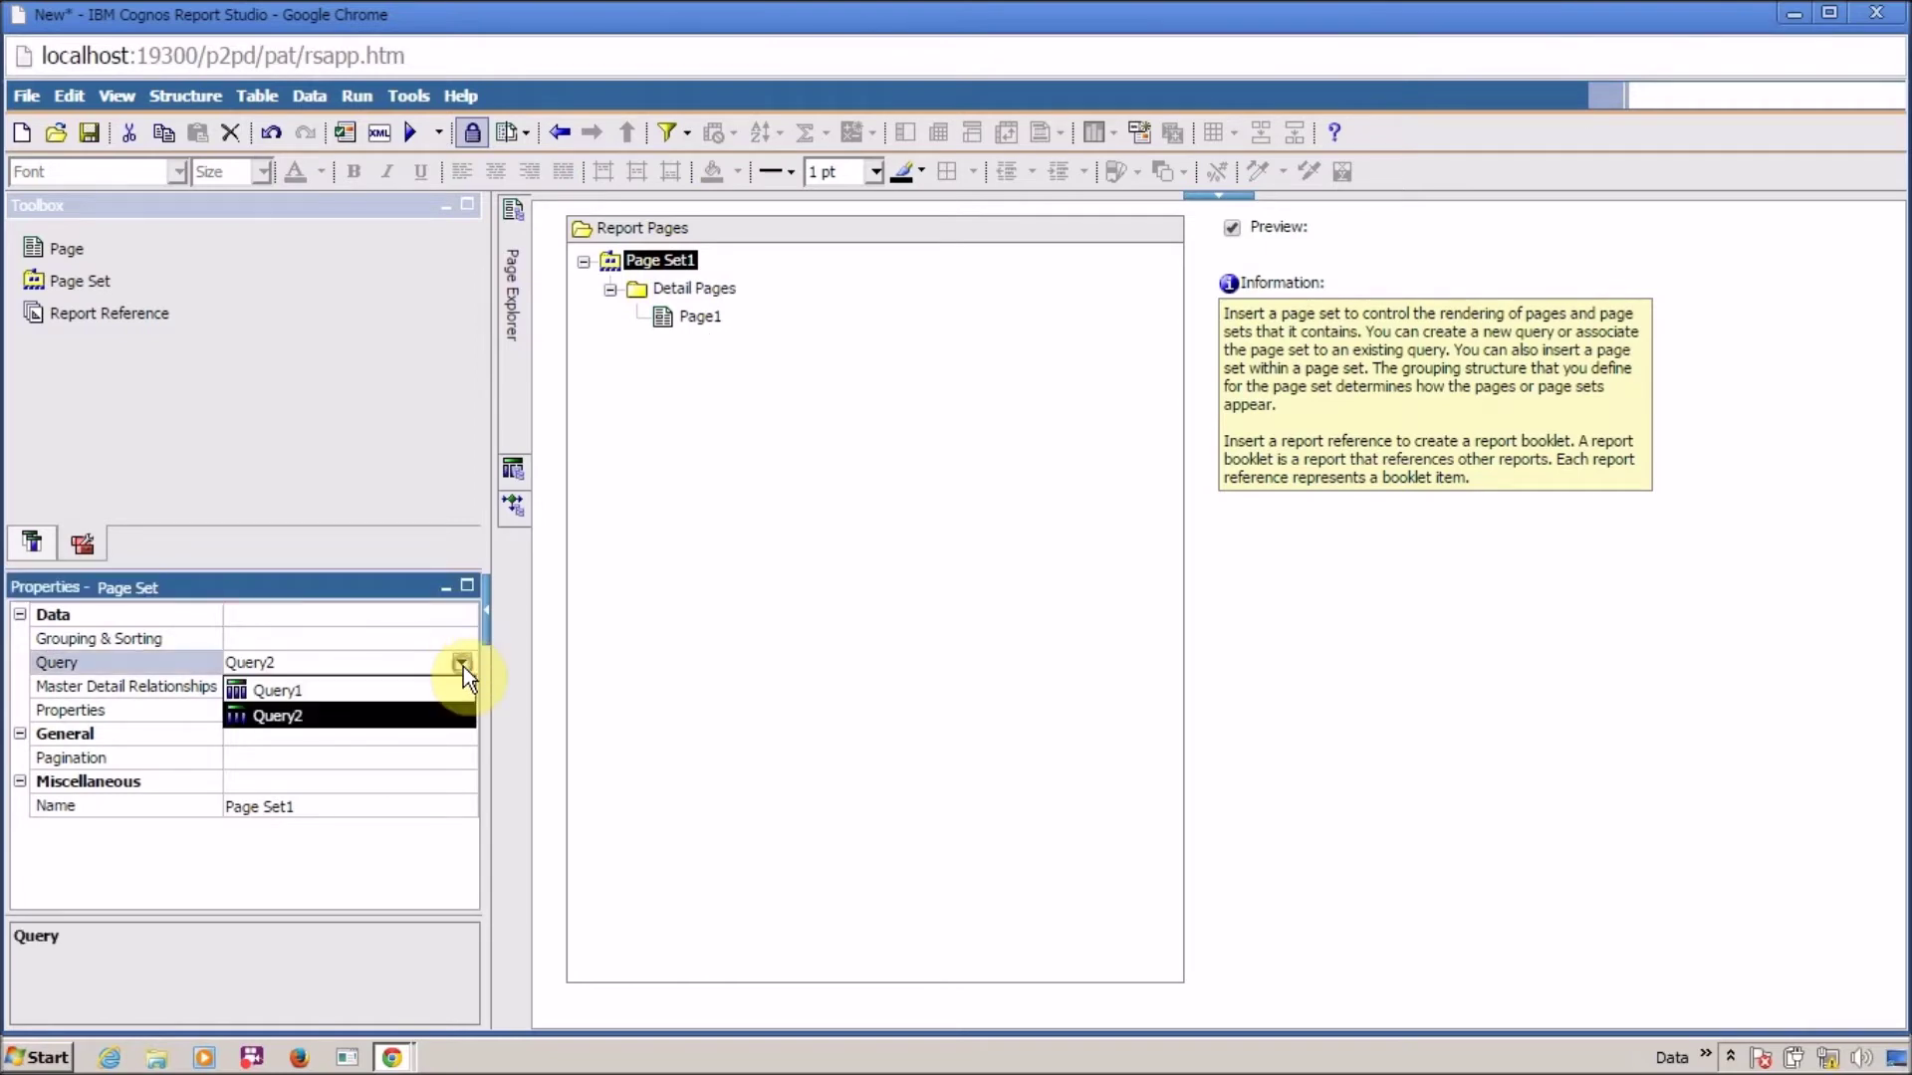
pyautogui.click(445, 690)
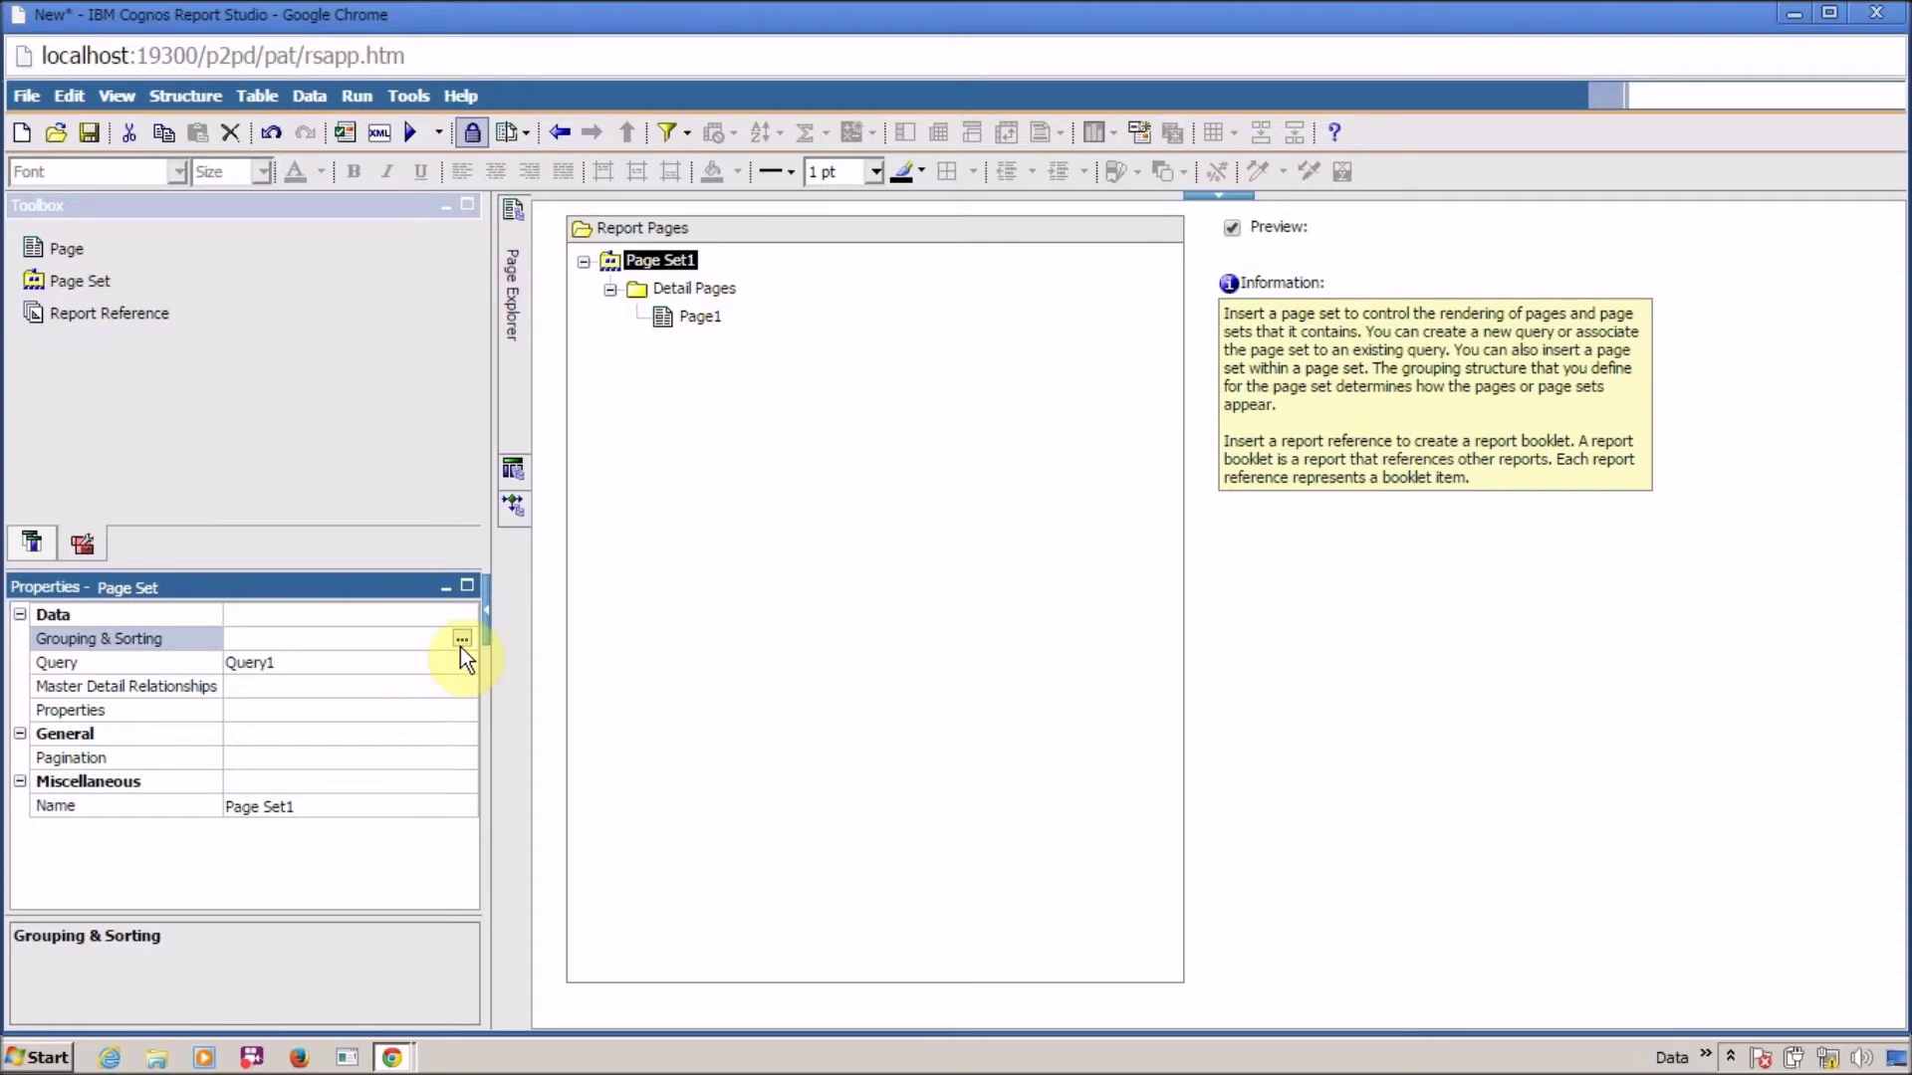
pyautogui.click(462, 643)
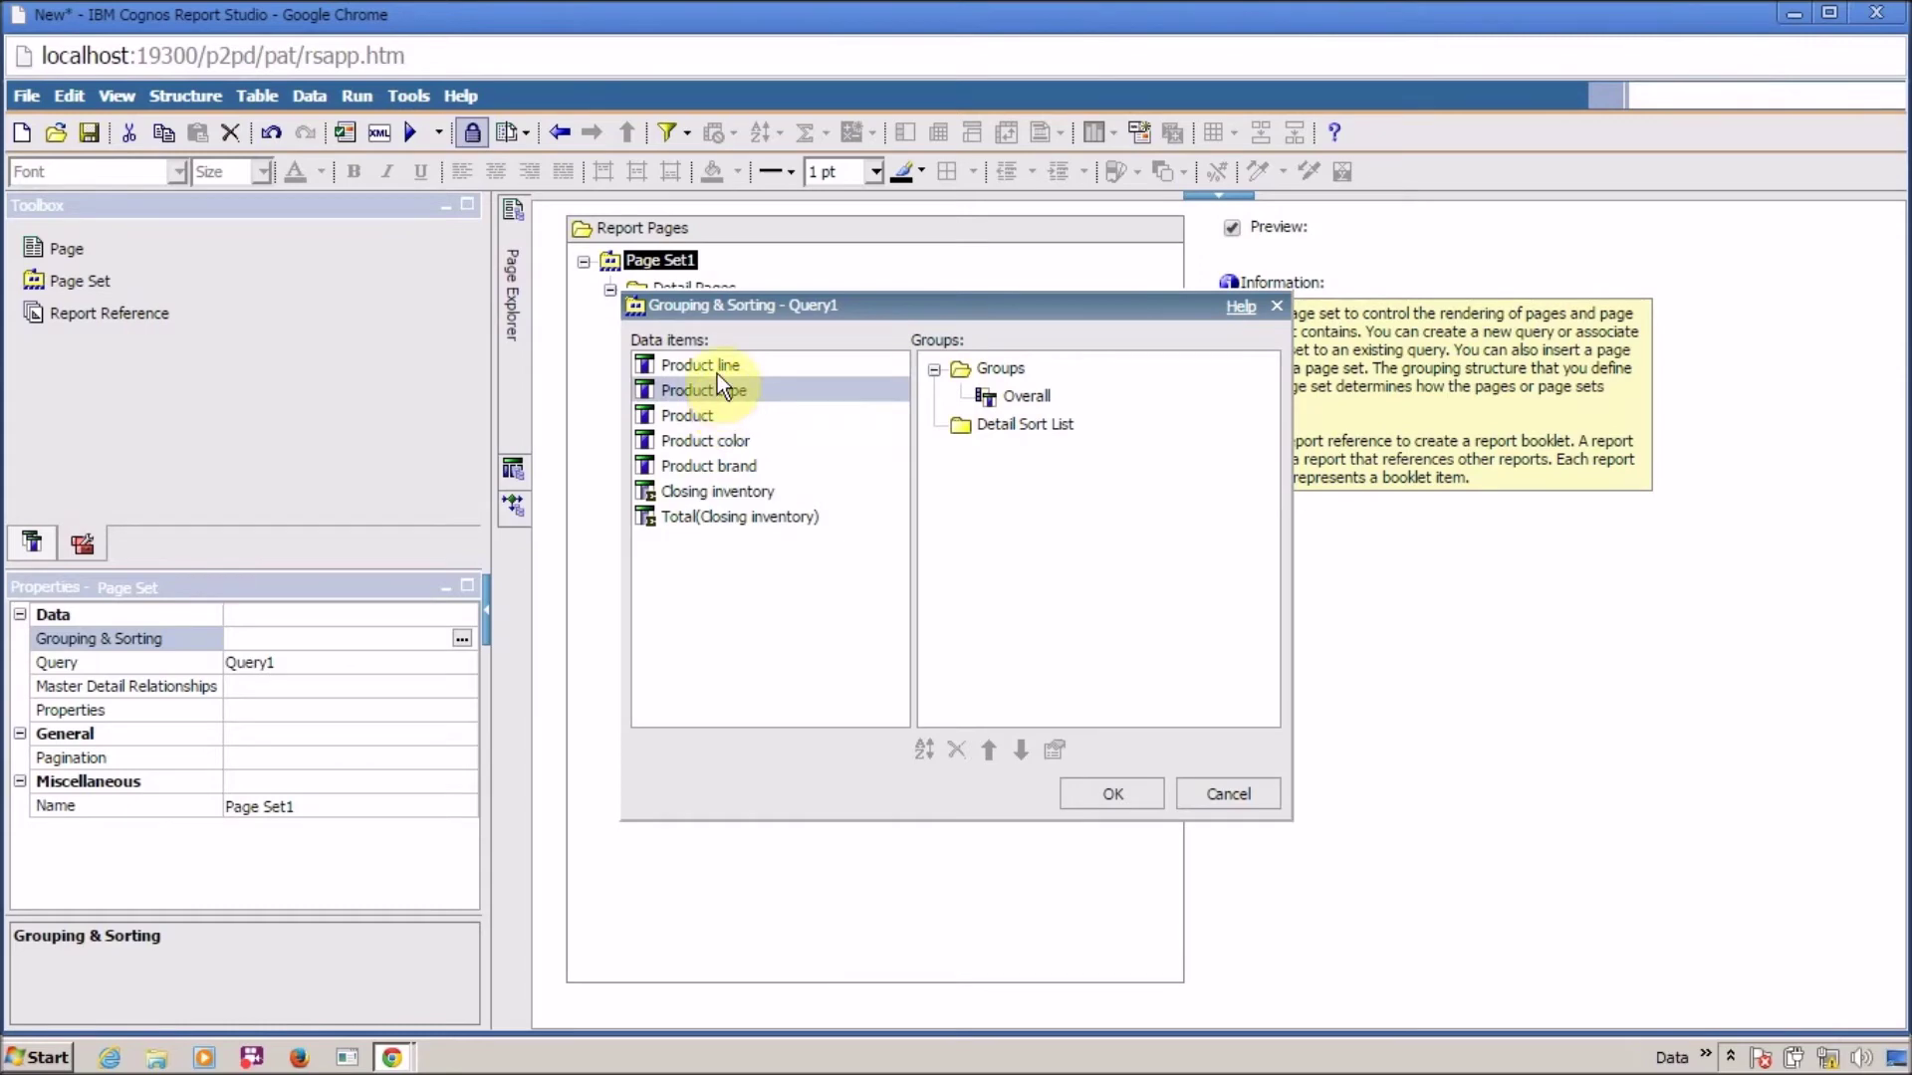
# Step: Place Product line in the page set's Groups, then switch back to Cognos Viewer
pyautogui.moveTo(717, 368); pyautogui.dragTo(970, 379)
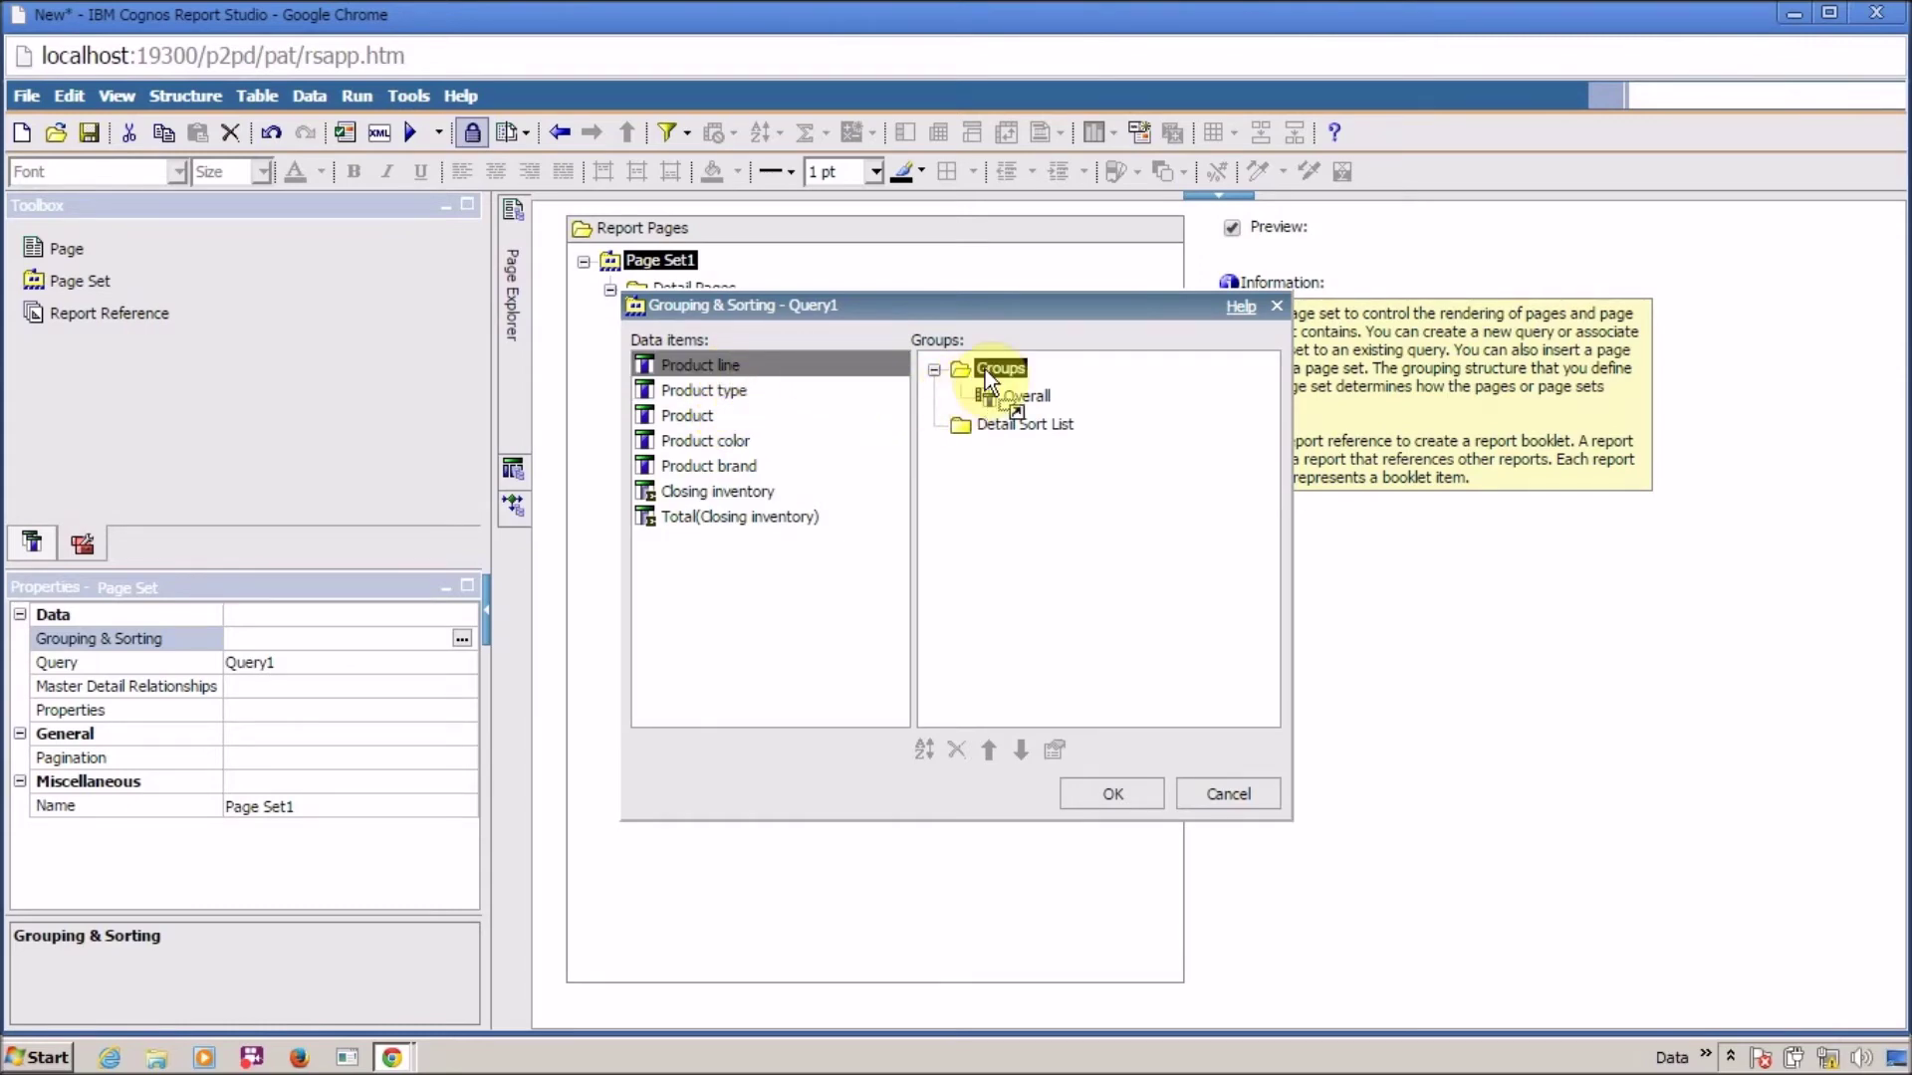
pyautogui.moveTo(983, 368); pyautogui.dragTo(984, 368)
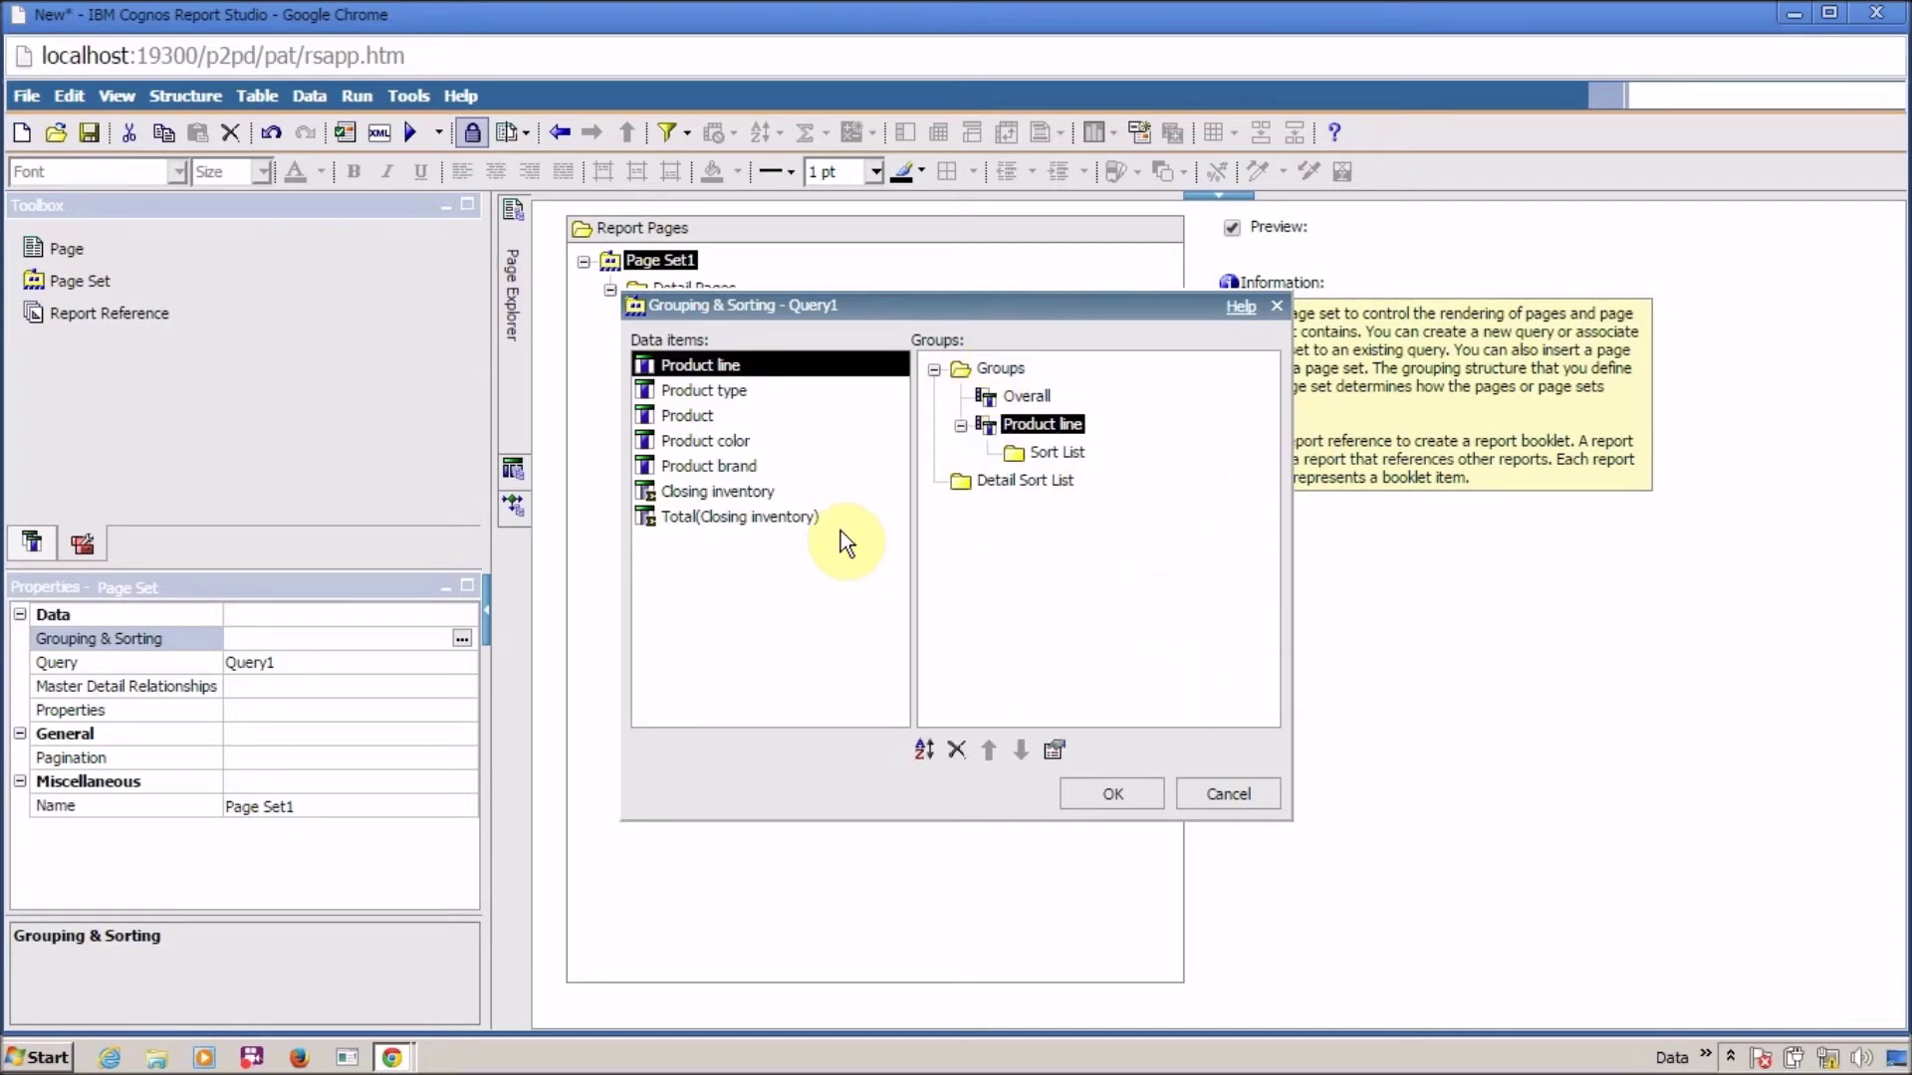
pyautogui.hotkey('alt', 'Tab')
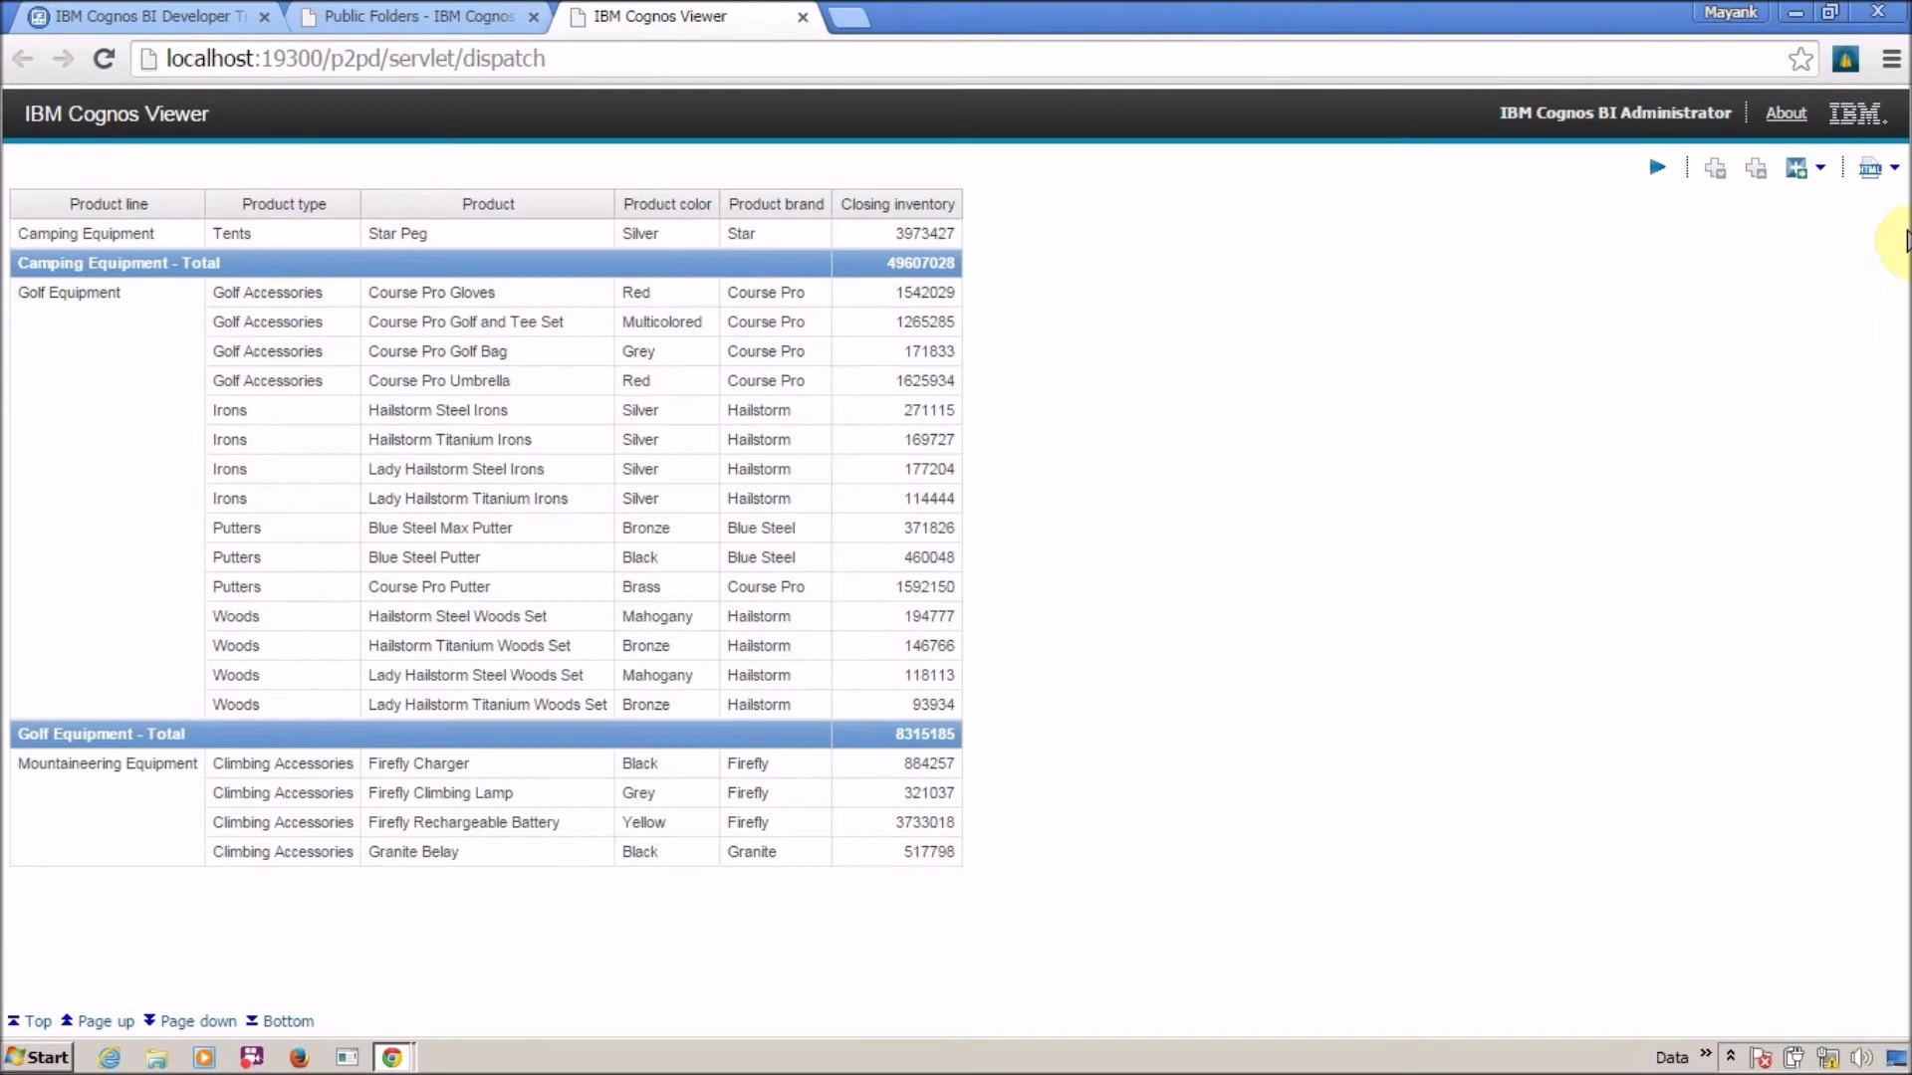
# Step: Switch the report output to PDF format and scroll through its pages
pyautogui.click(1887, 168)
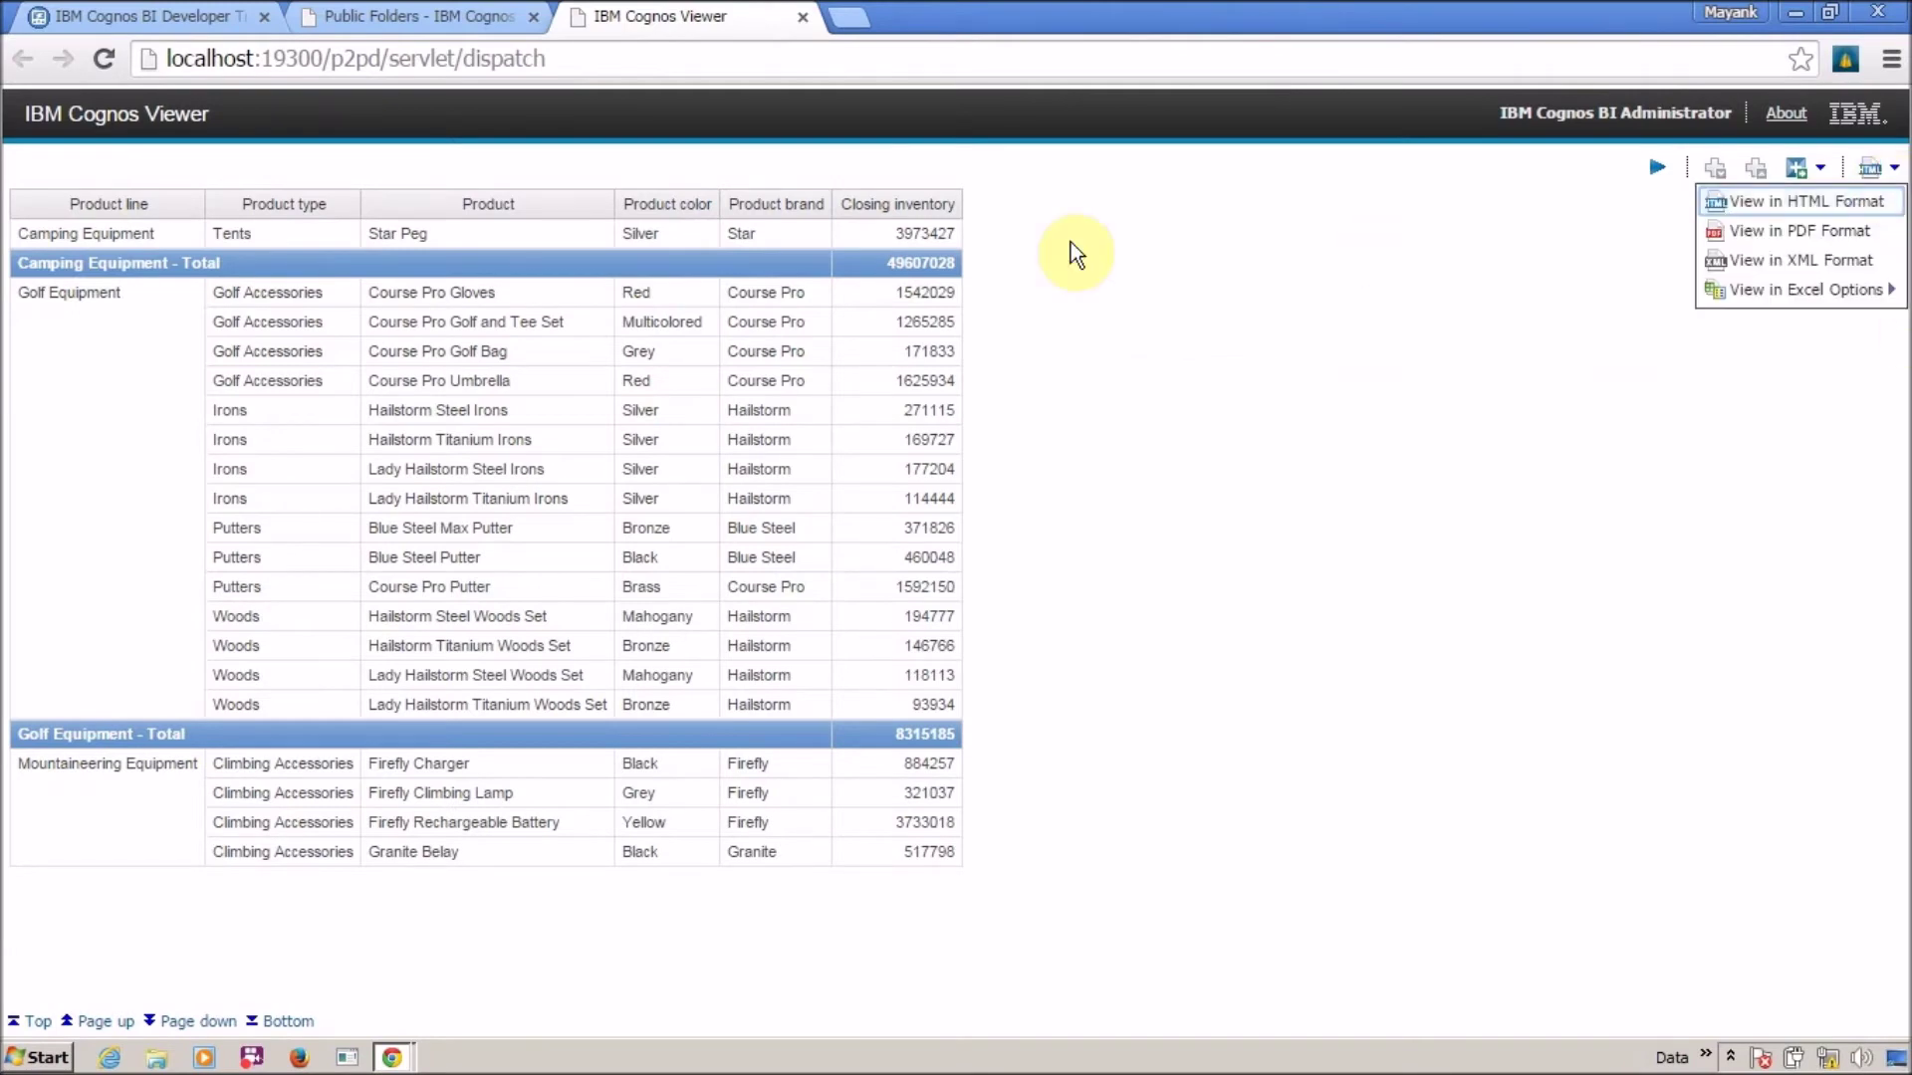
pyautogui.click(1751, 235)
pyautogui.scroll(-10, 965, 572)
pyautogui.scroll(-3, 974, 578)
pyautogui.scroll(10, 974, 573)
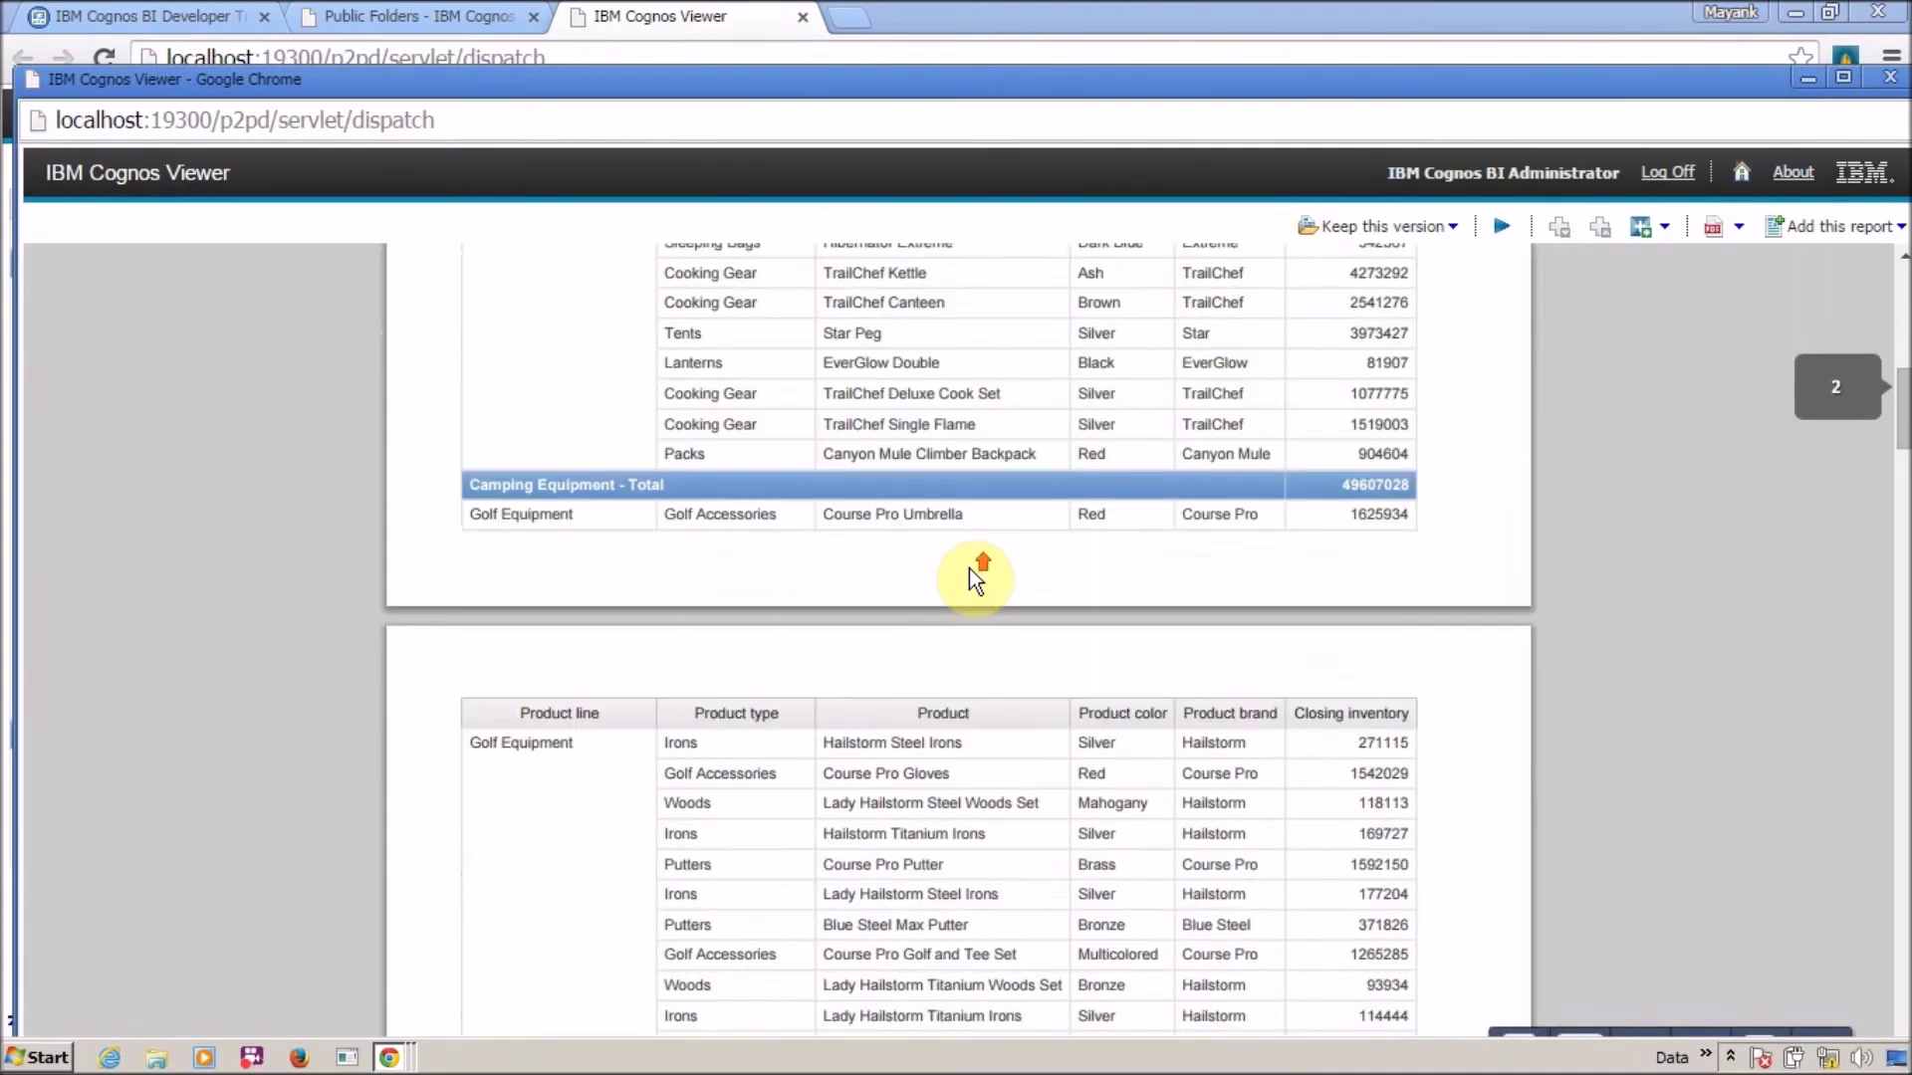
pyautogui.scroll(3, 974, 566)
pyautogui.moveTo(468, 365); pyautogui.dragTo(585, 388)
pyautogui.scroll(-10, 582, 428)
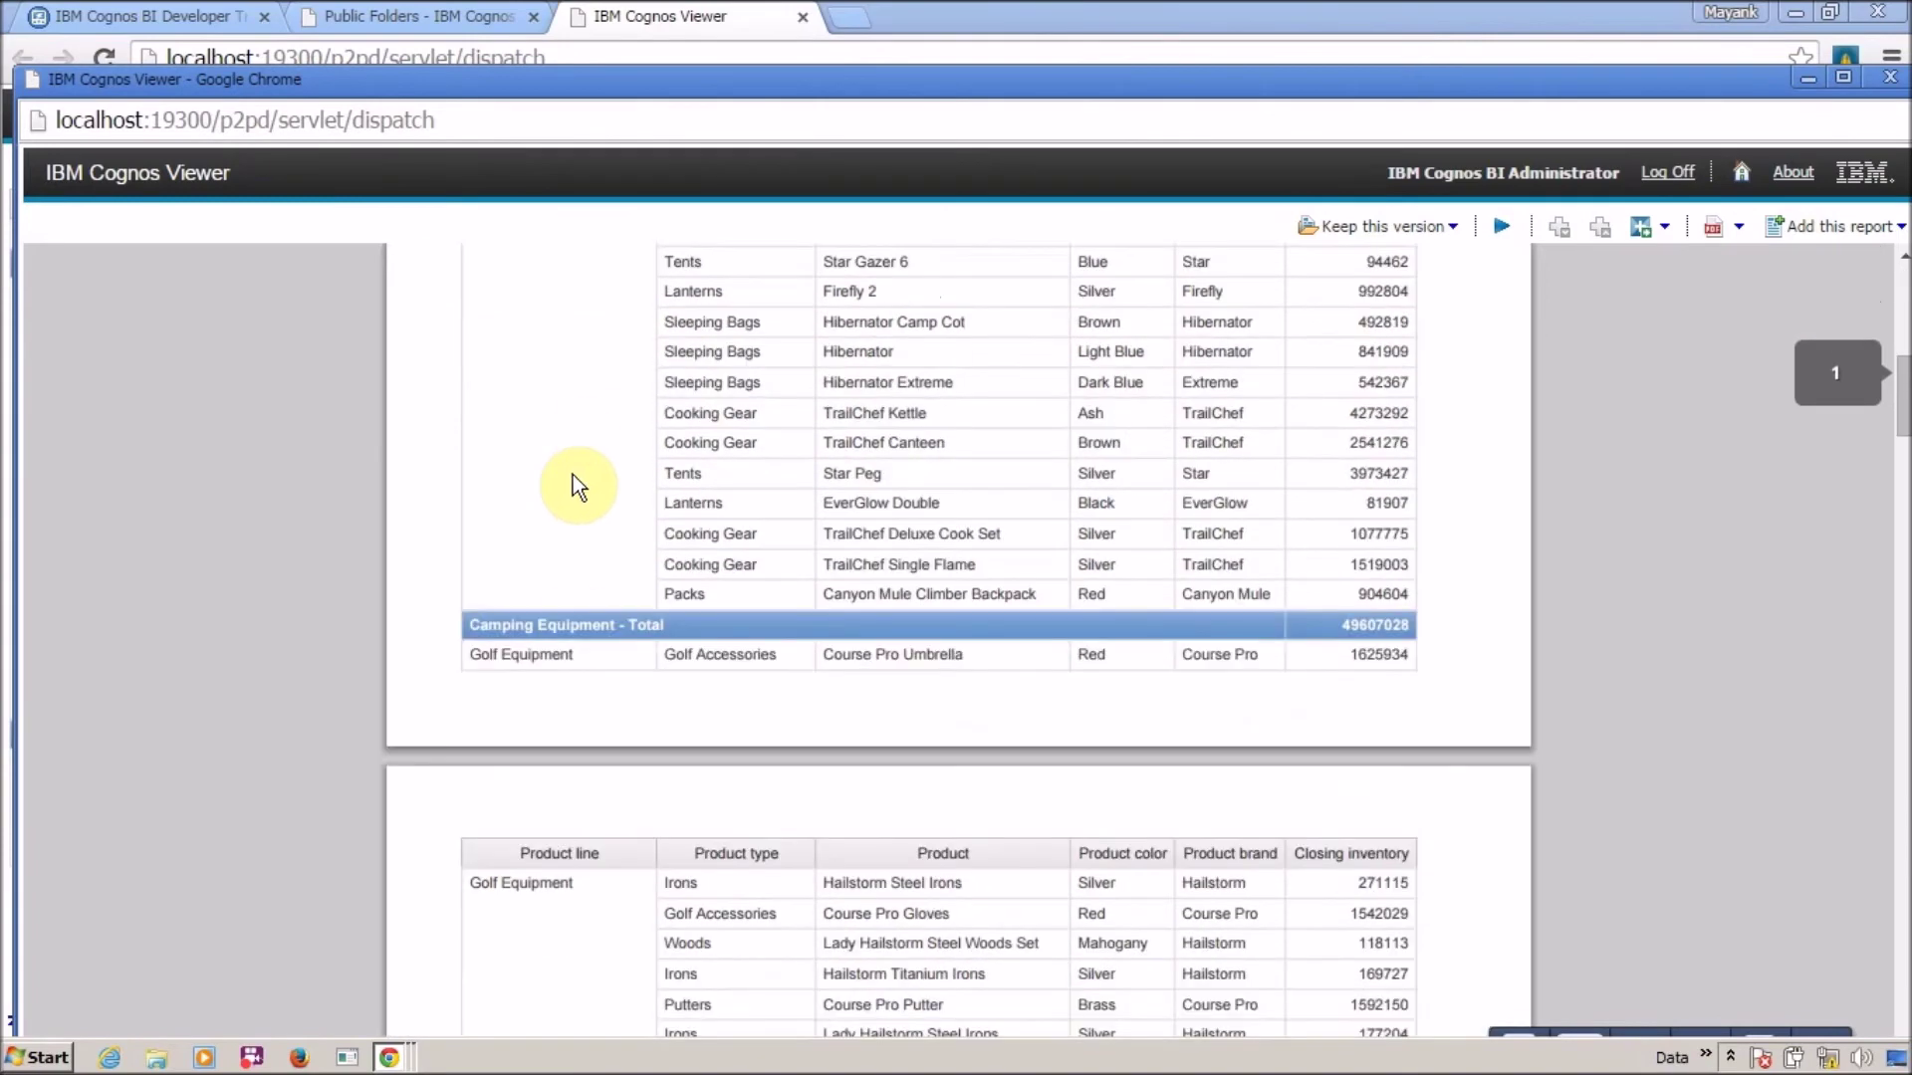
pyautogui.click(591, 658)
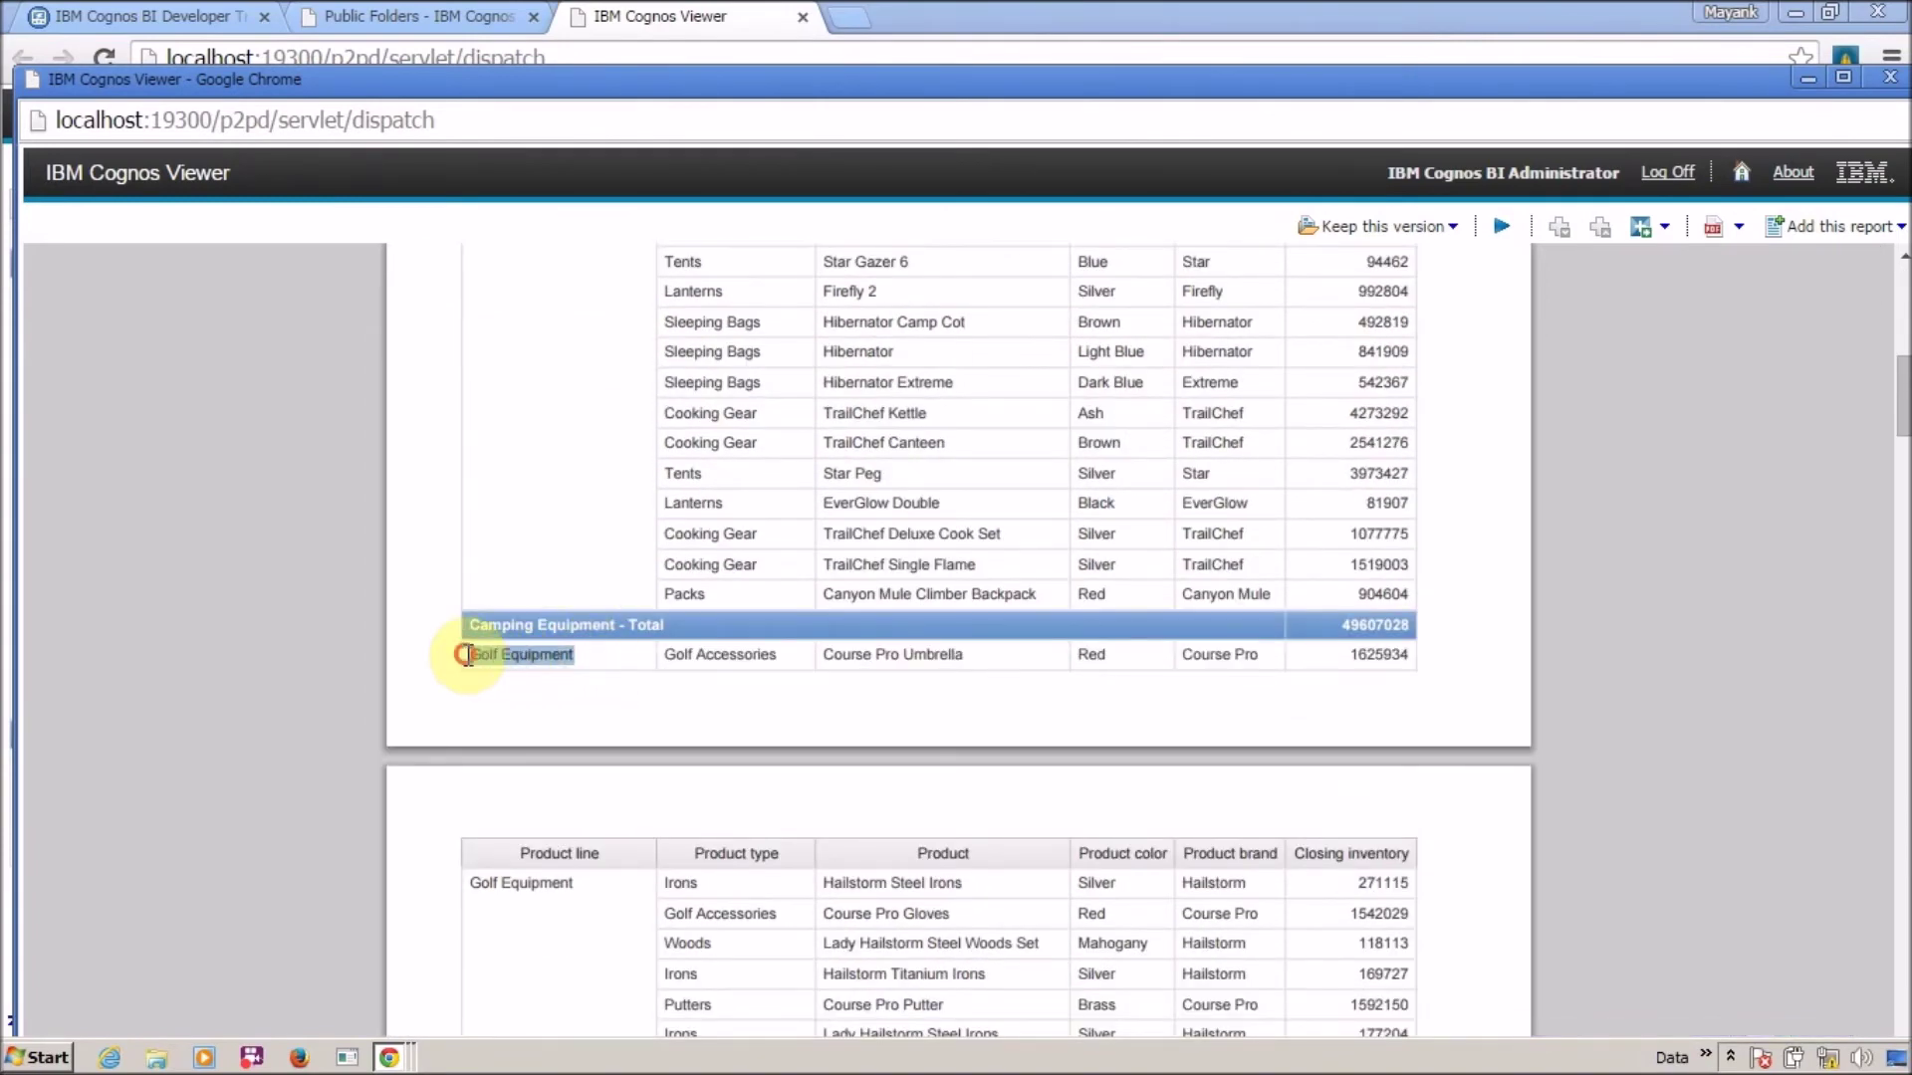
pyautogui.scroll(10, 487, 661)
# Step: Maximize the PDF report window and review the product line pages and totals
pyautogui.hotkey('alt', 'Tab')
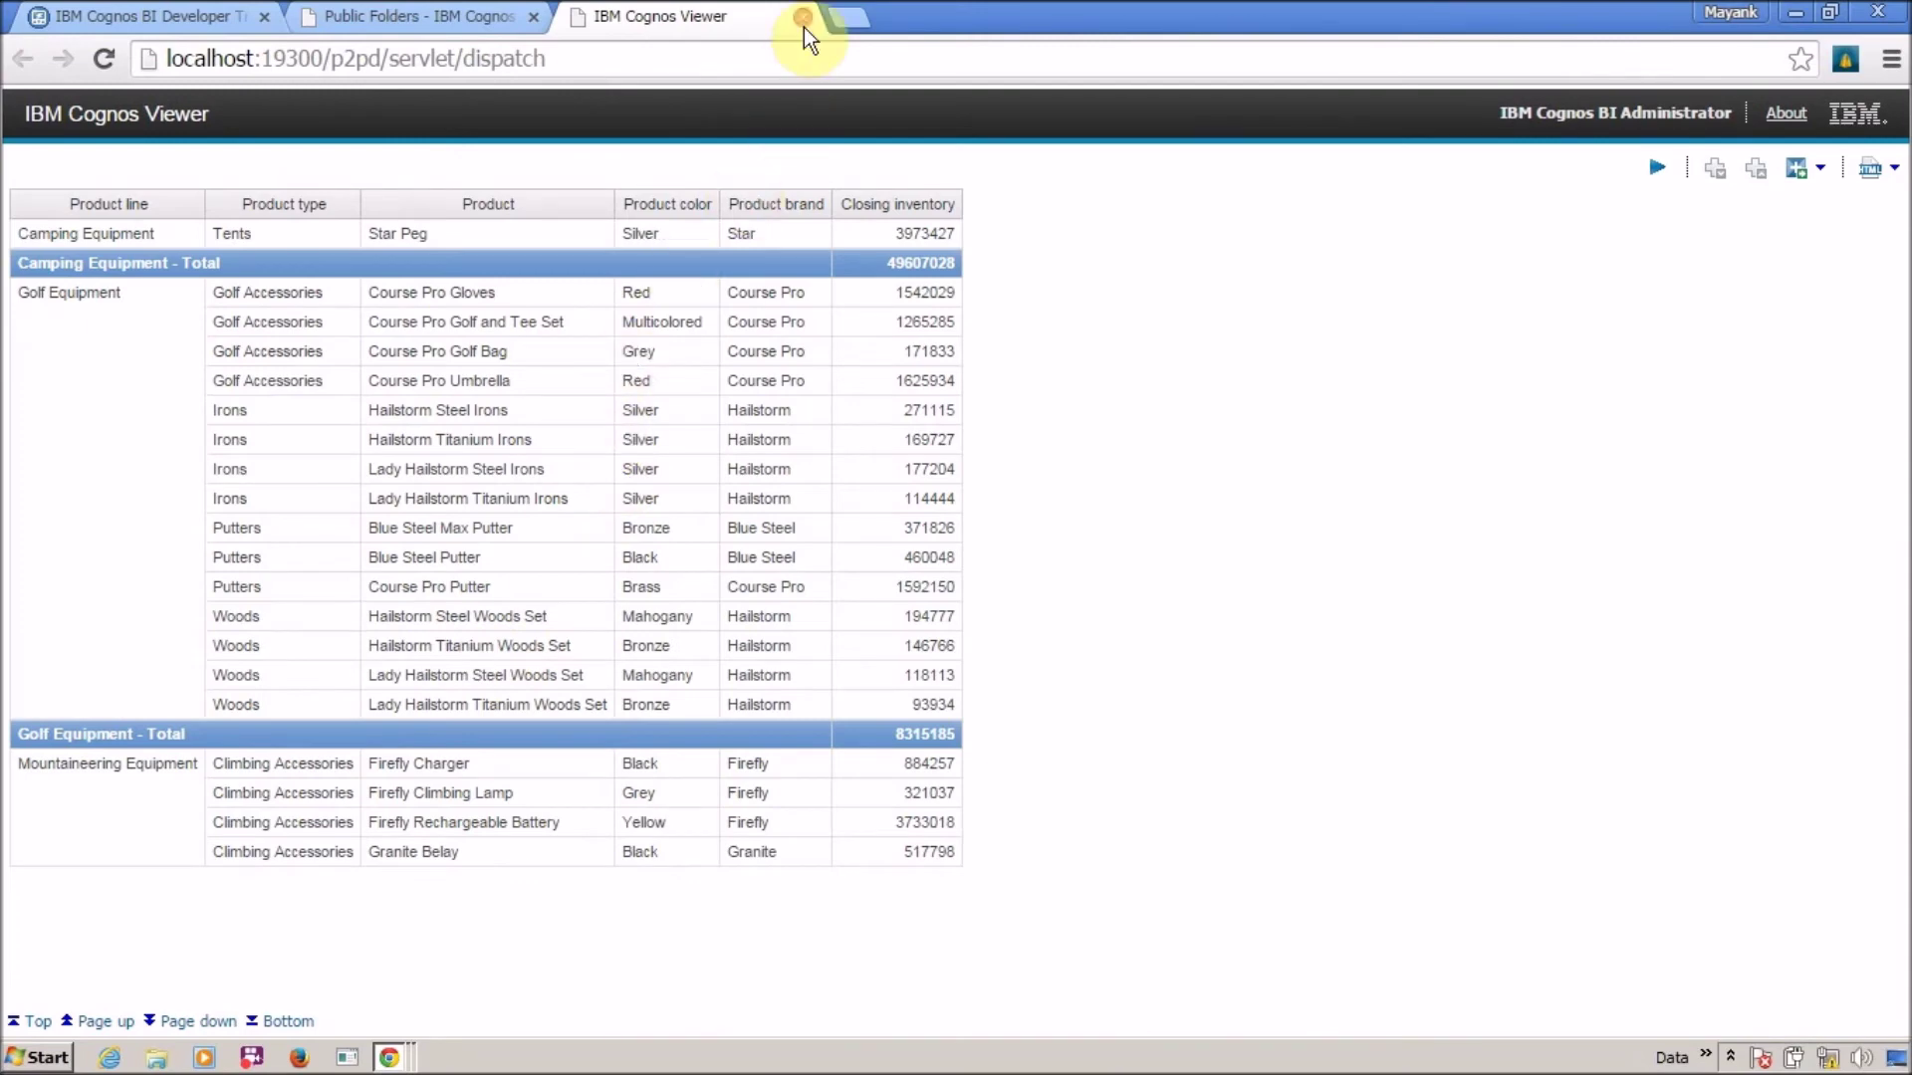
pyautogui.hotkey('alt', 'Tab')
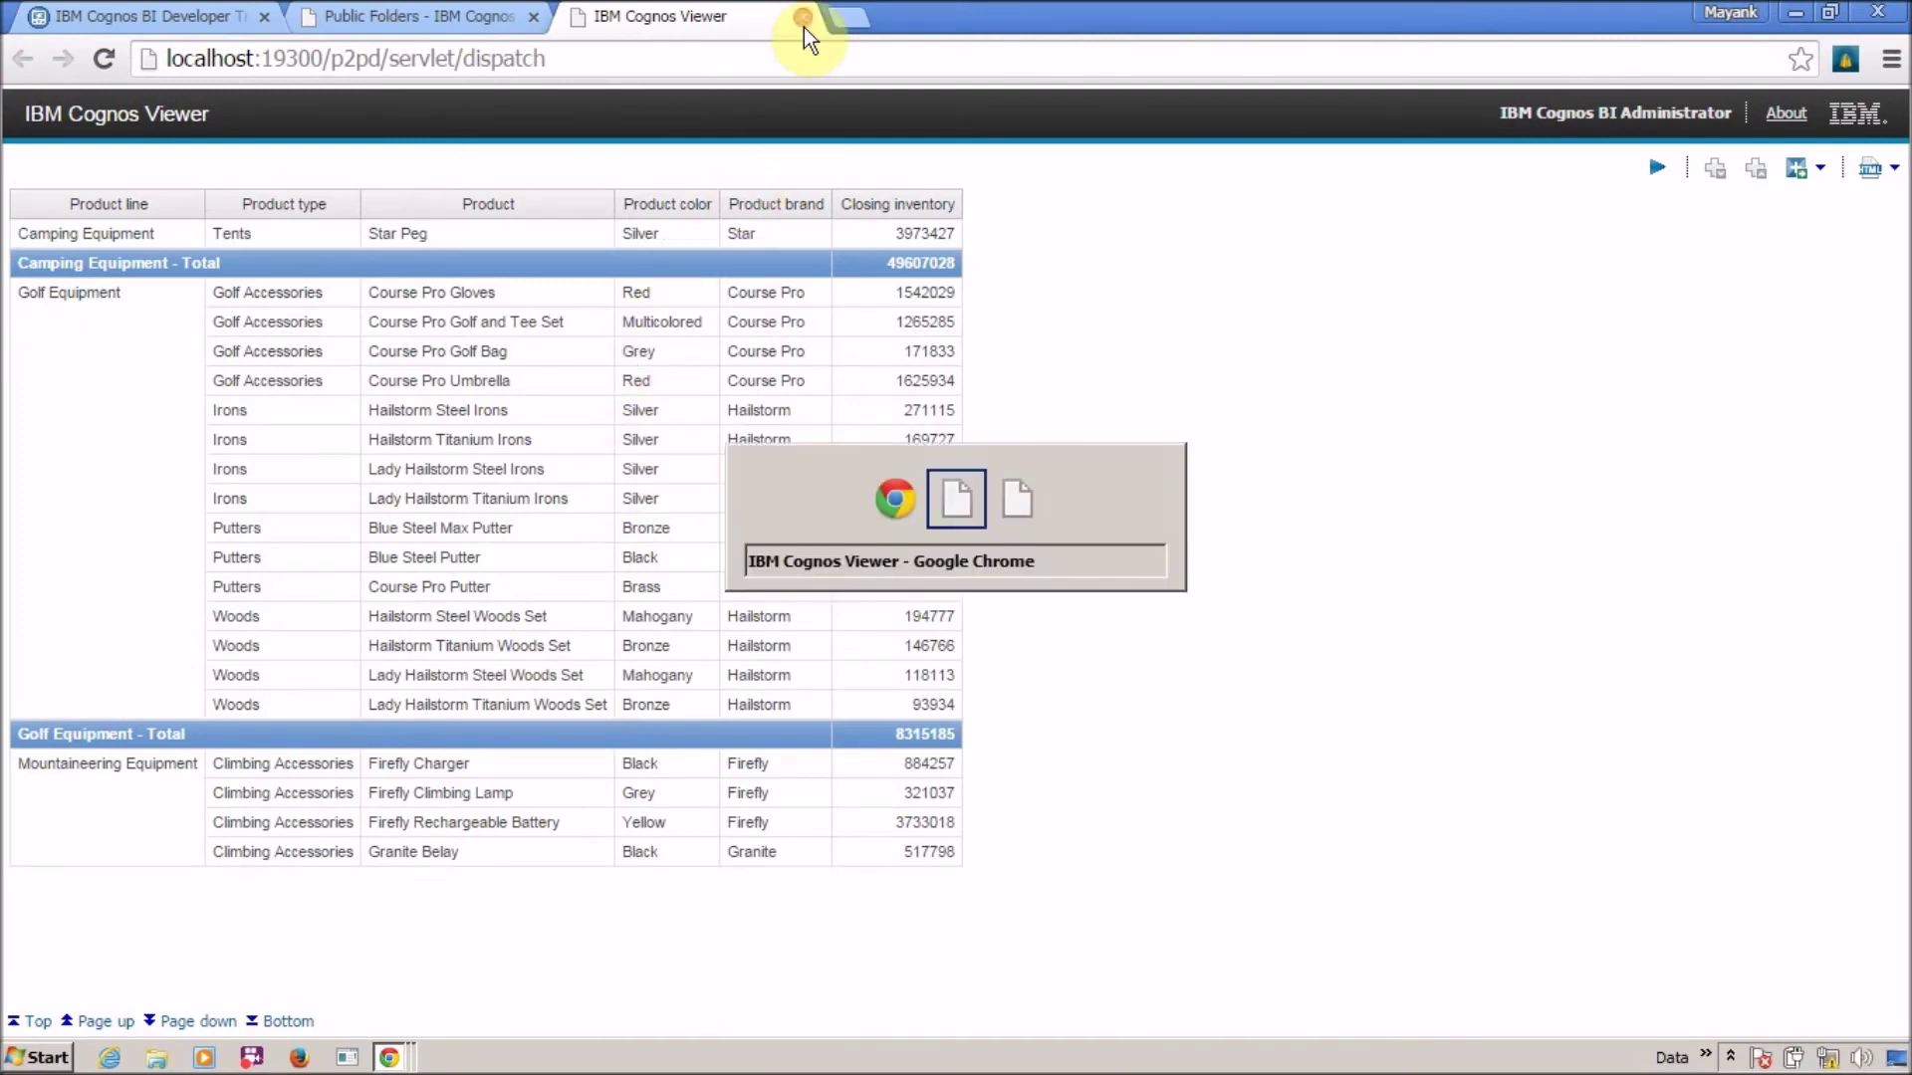
pyautogui.scroll(-10, 1258, 851)
pyautogui.scroll(-20, 1259, 851)
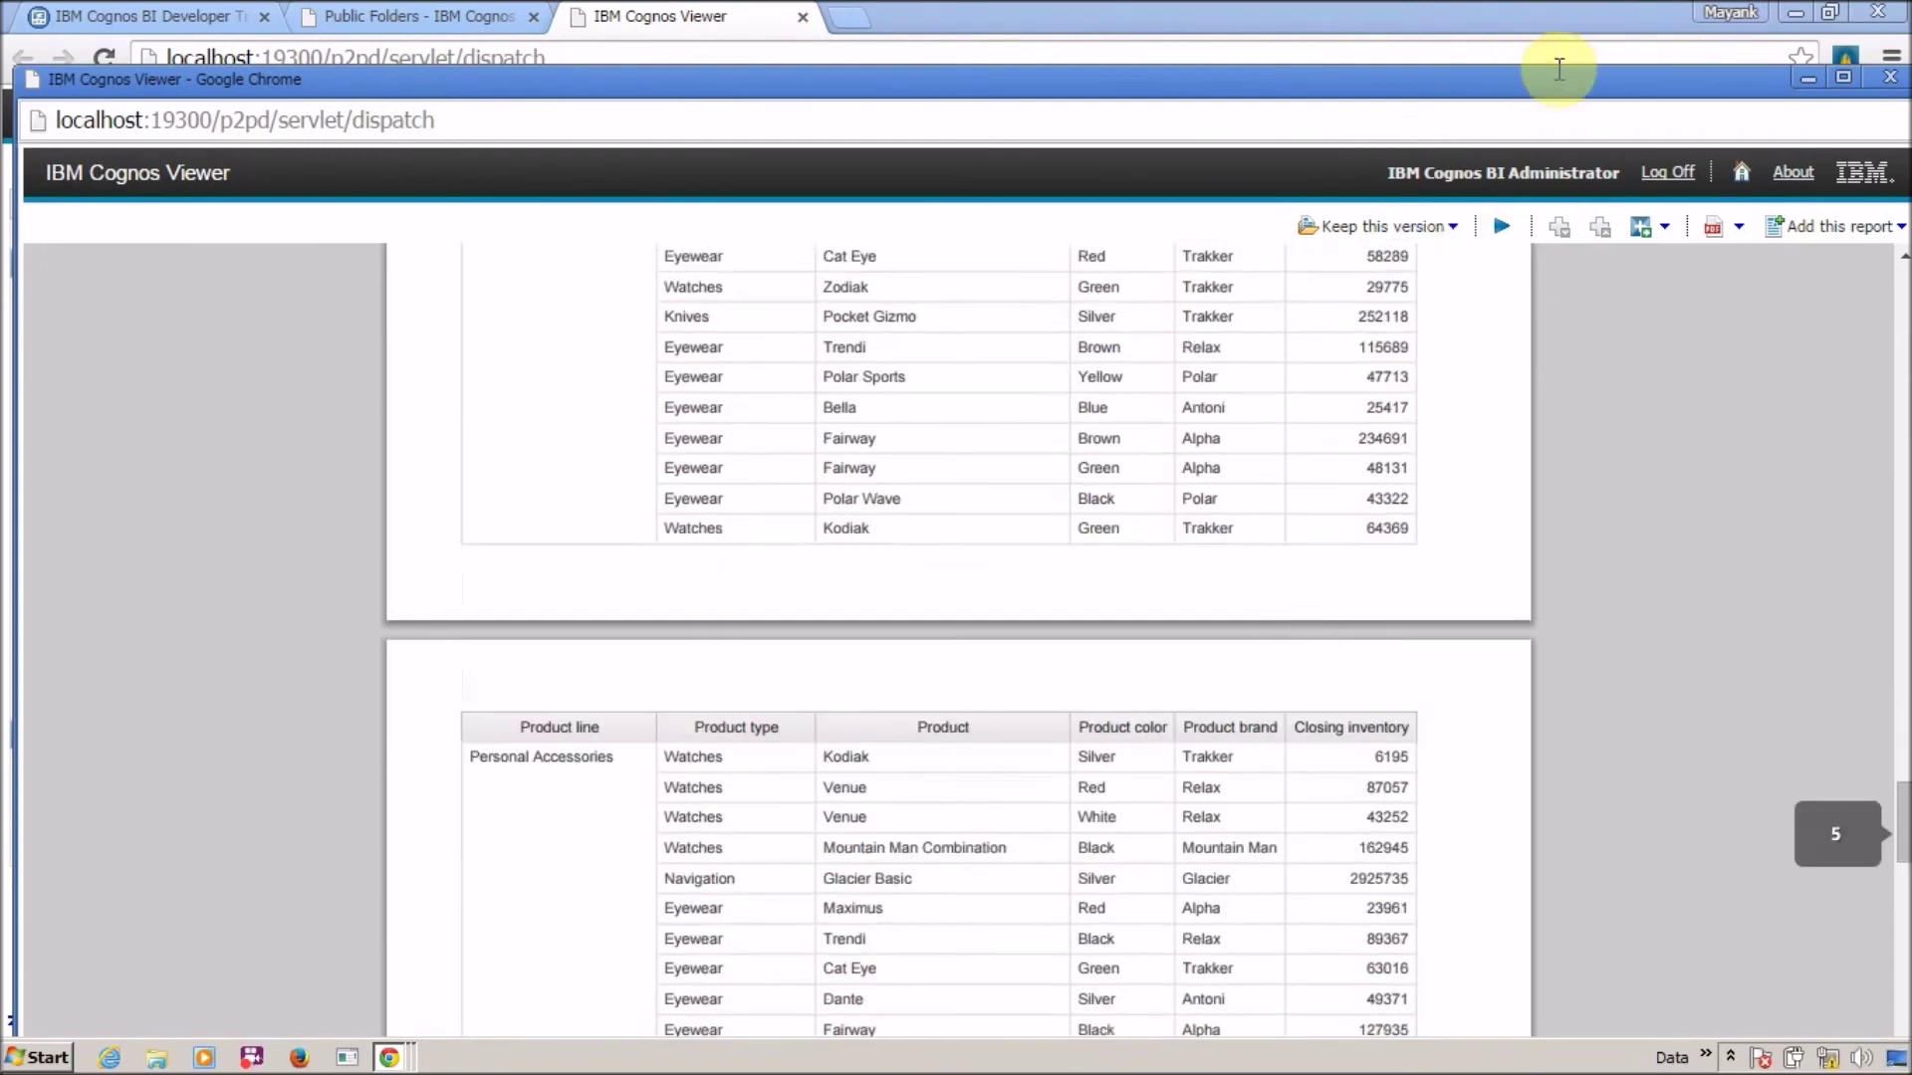
pyautogui.doubleClick(1556, 76)
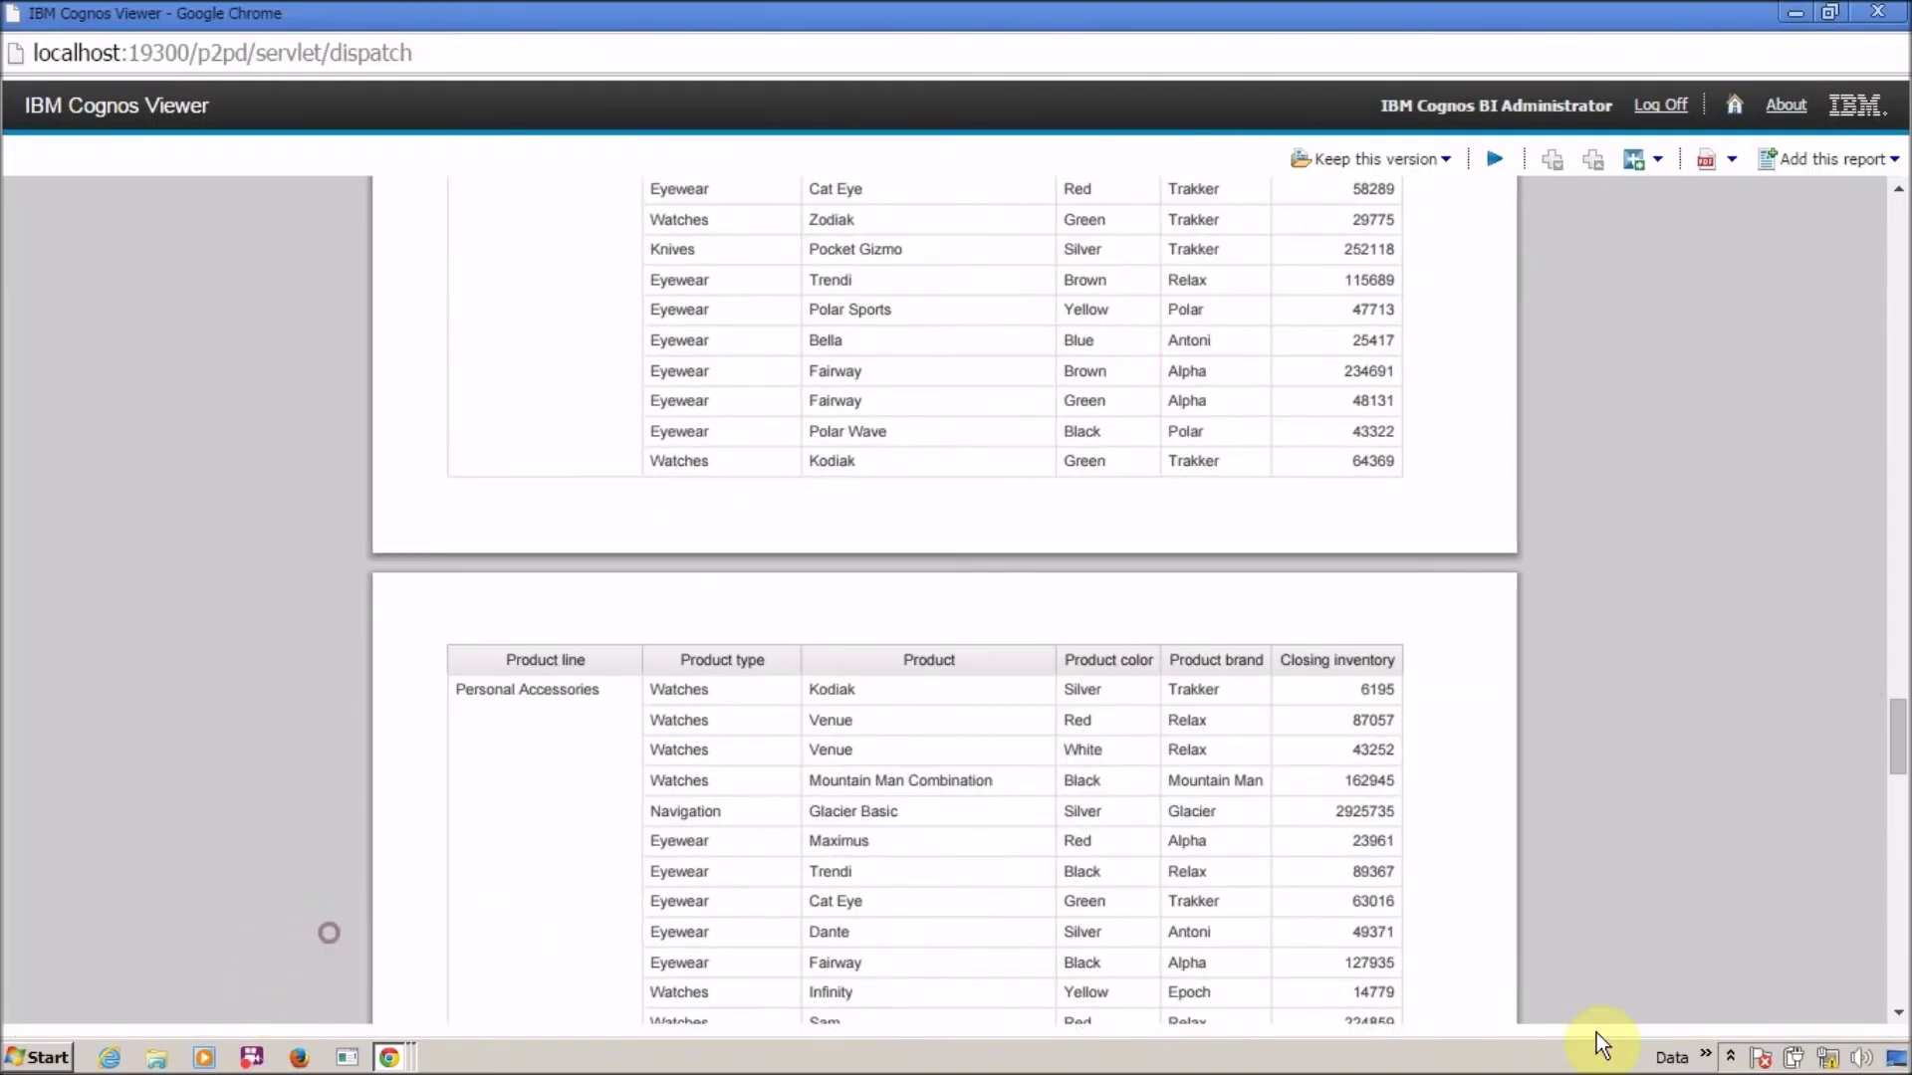
pyautogui.scroll(10, 1806, 789)
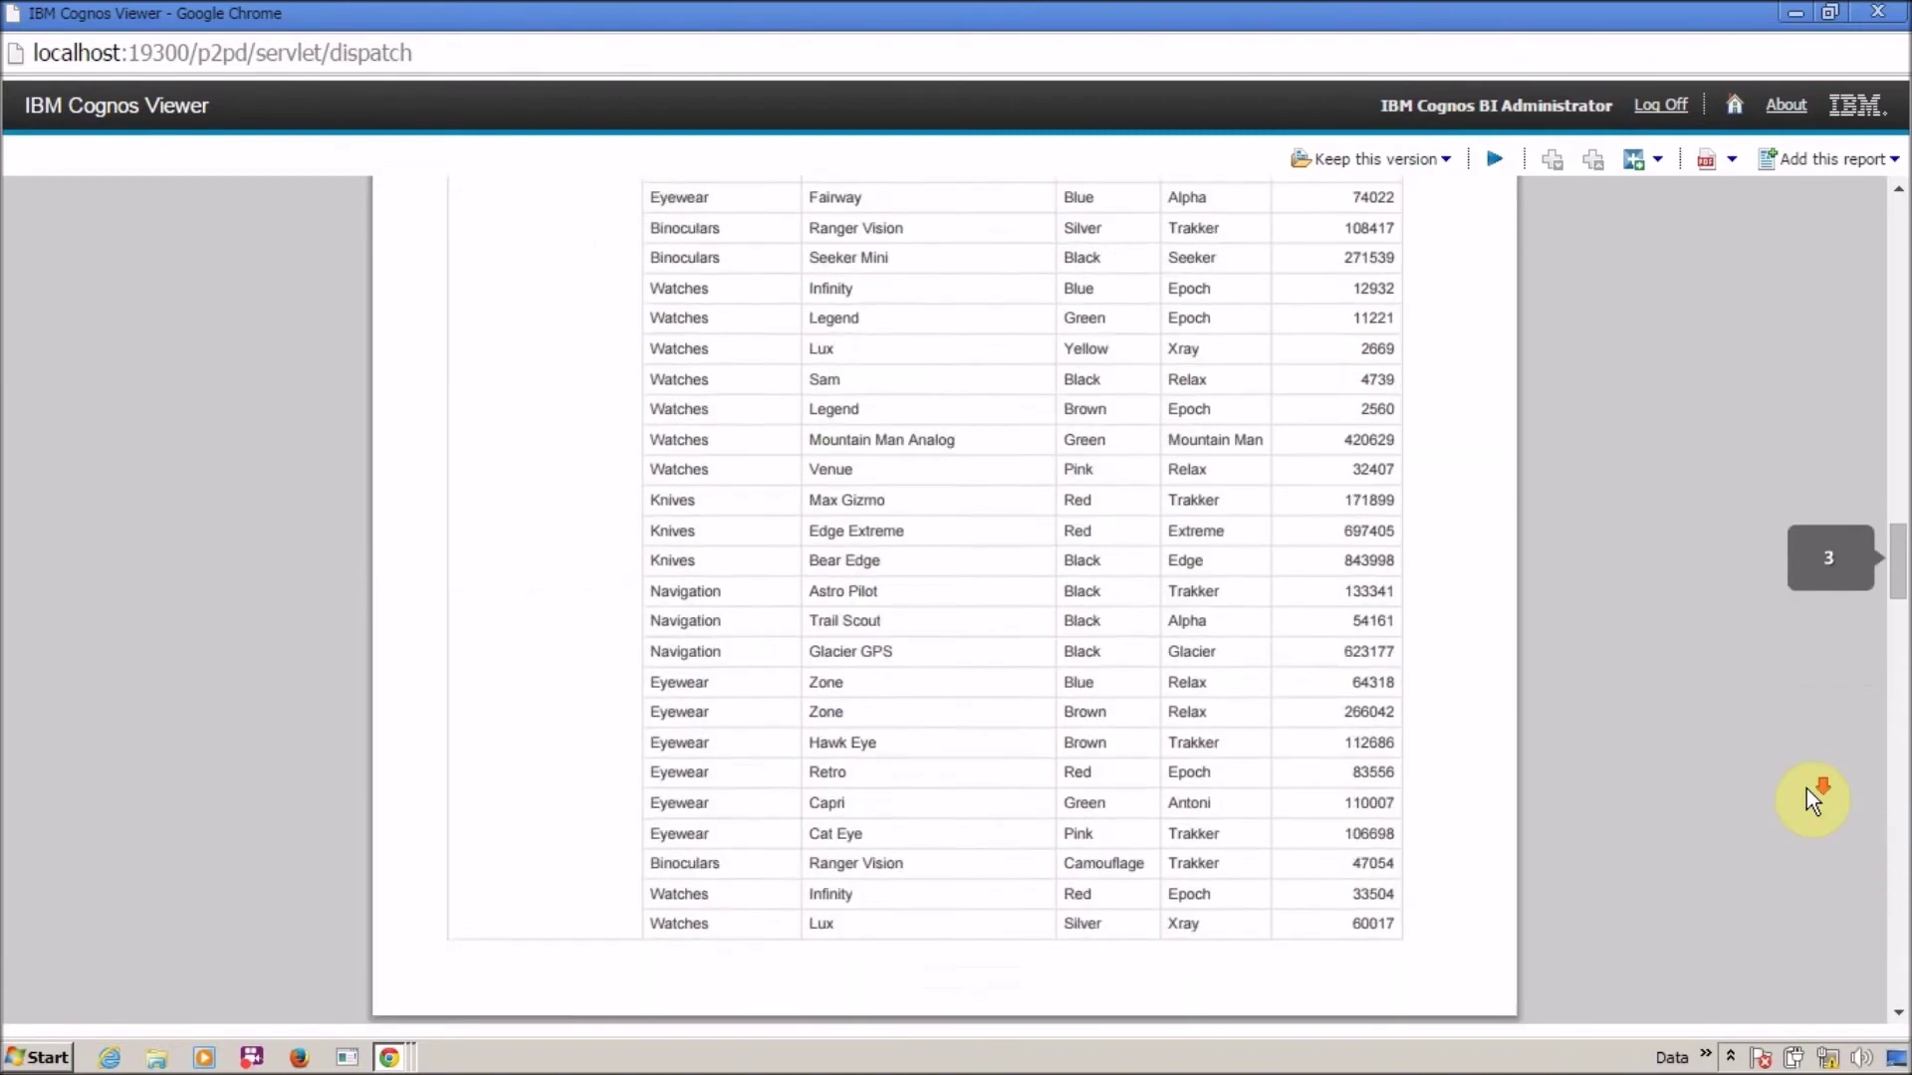
pyautogui.scroll(-15, 1806, 789)
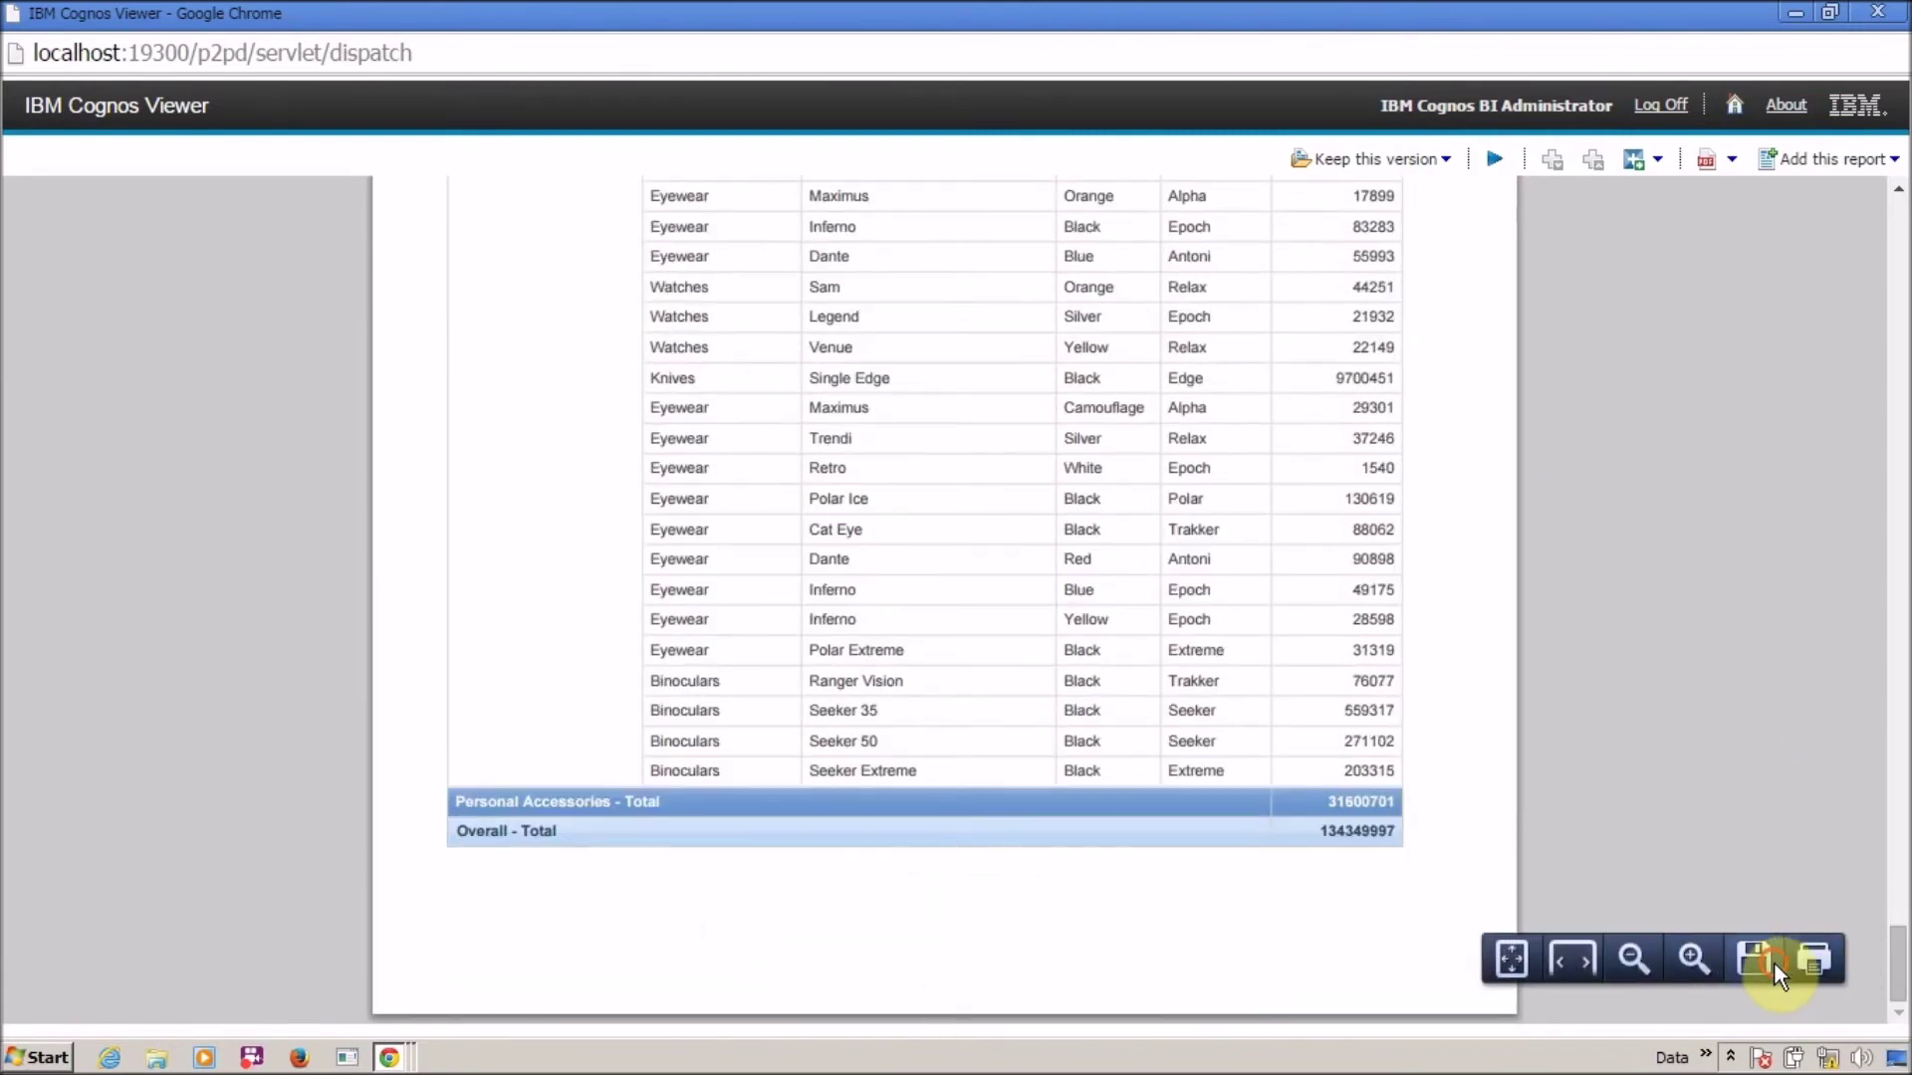
# Step: Save the PDF report as 'Reort 1' and return to the Grouping & Sorting dialog
pyautogui.click(1749, 960)
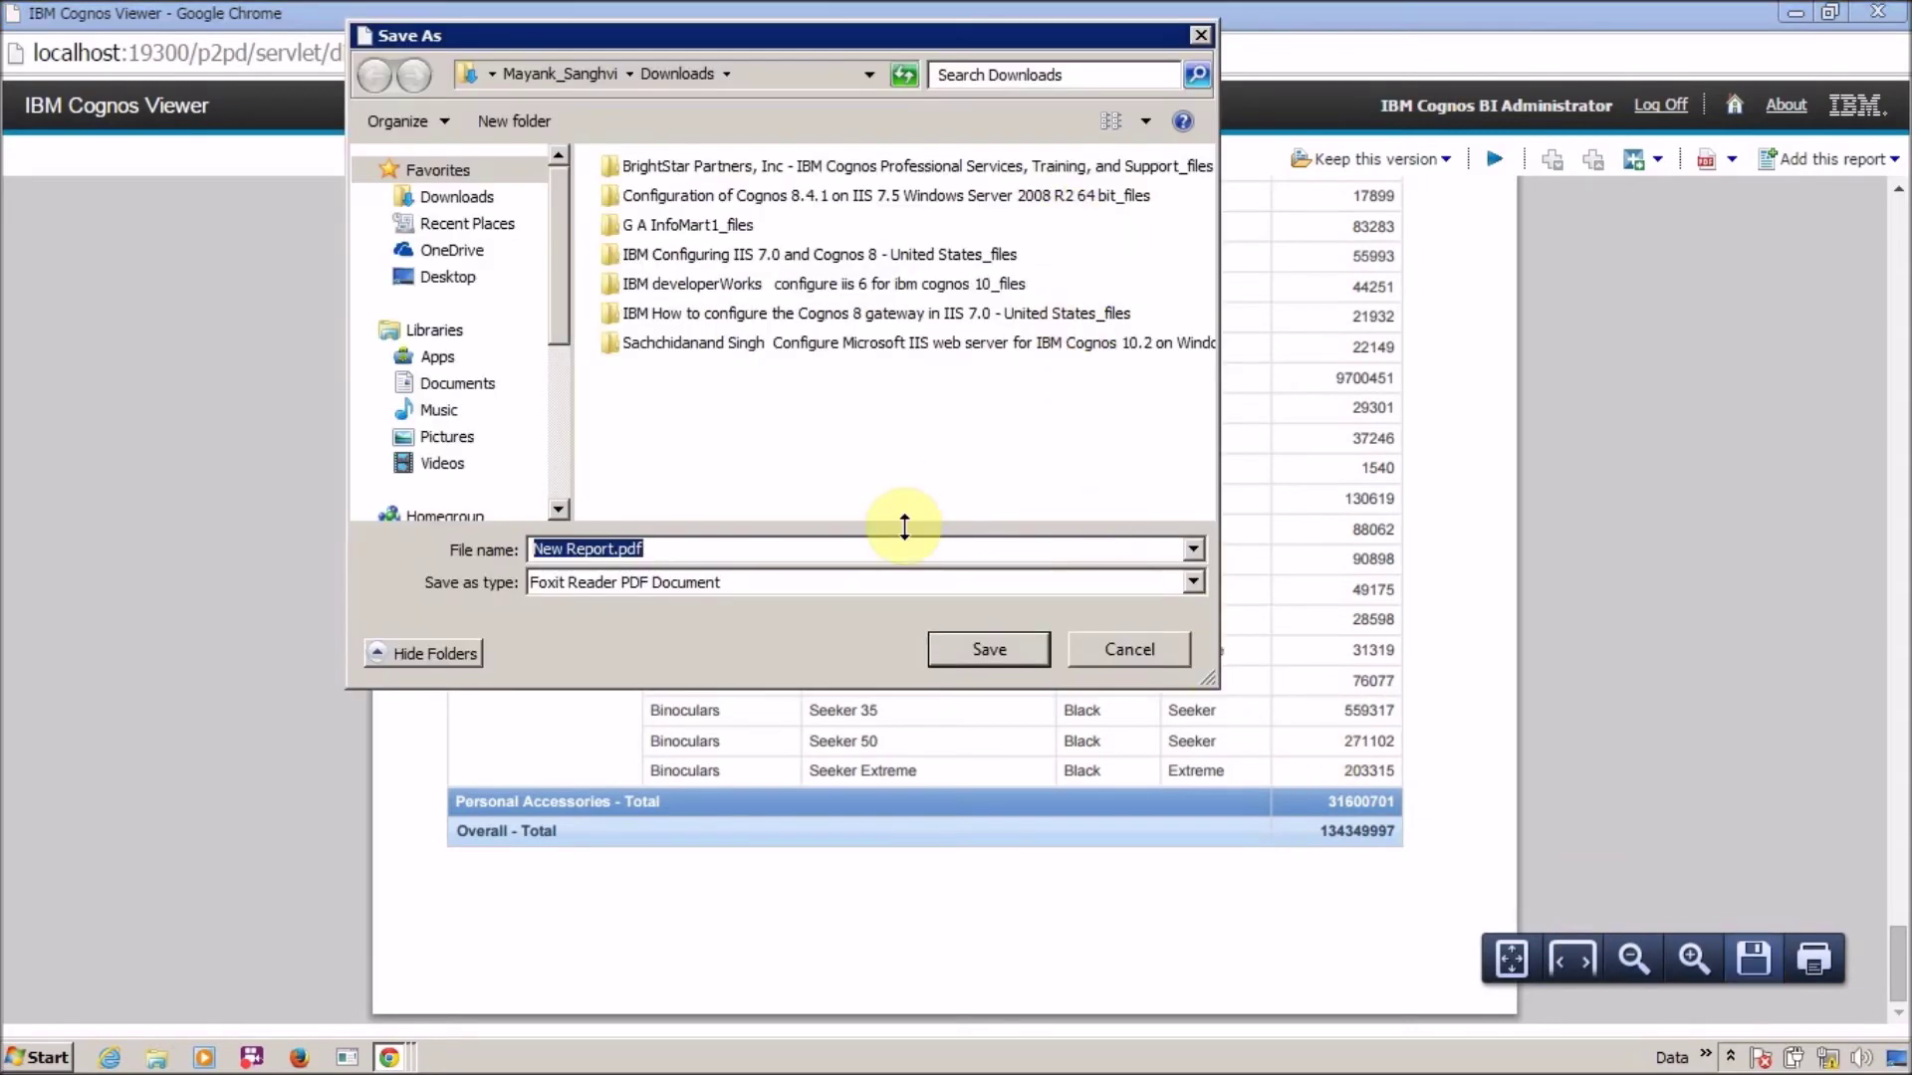
pyautogui.write('R')
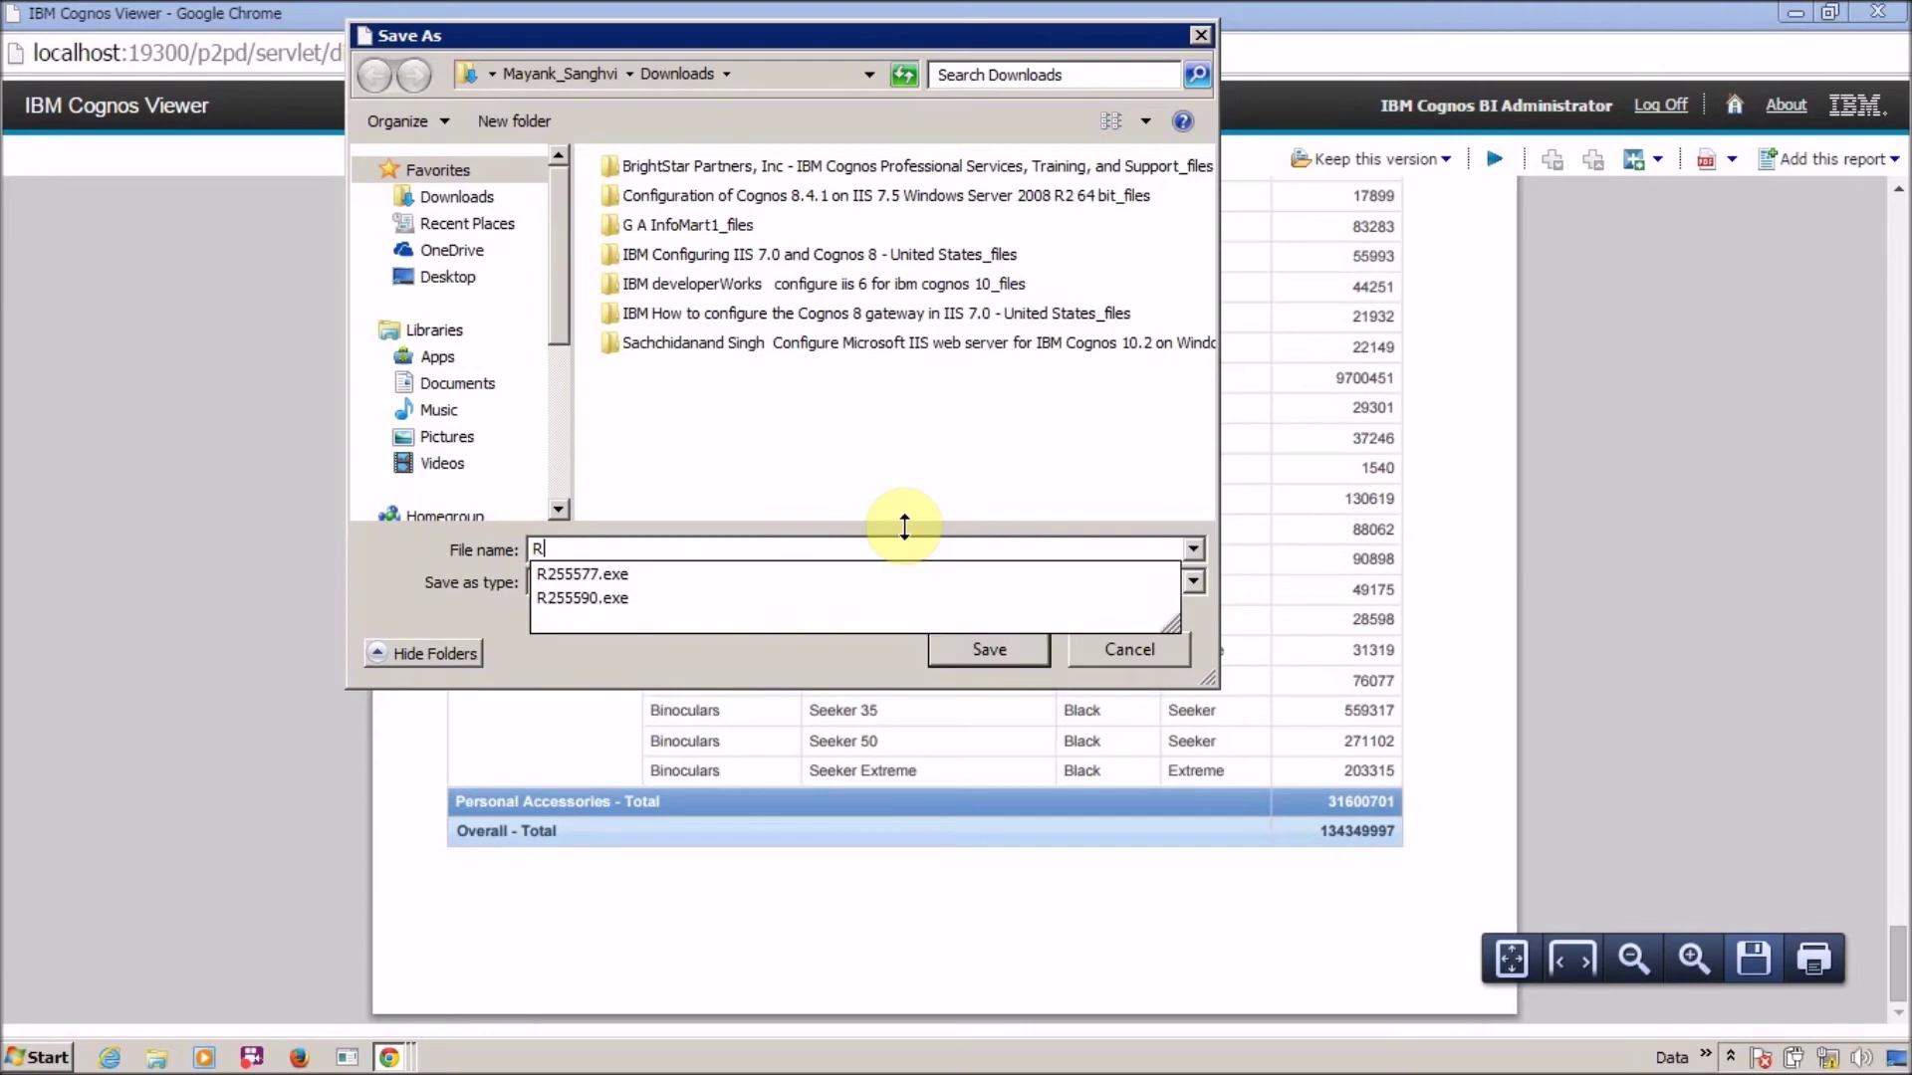
pyautogui.write('eort 1')
pyautogui.press('Return')
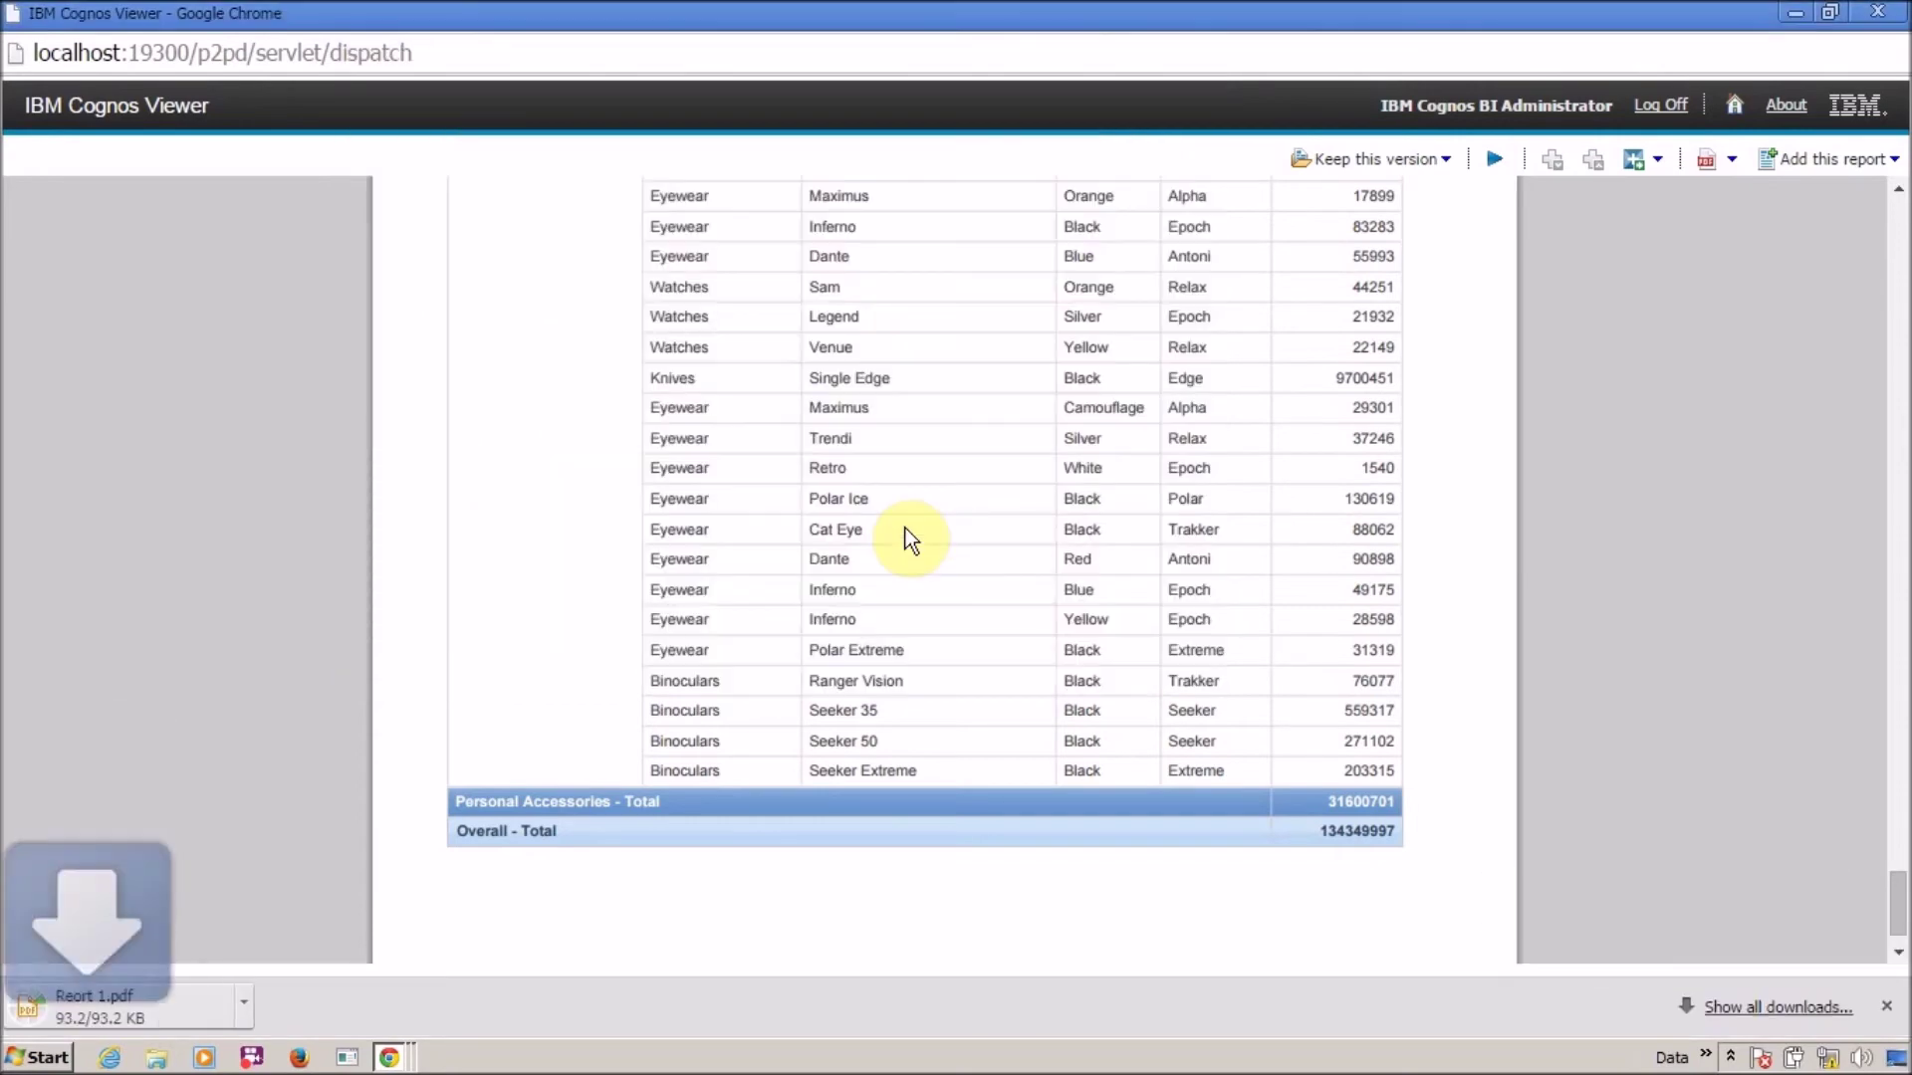
pyautogui.hotkey('alt', 'Tab')
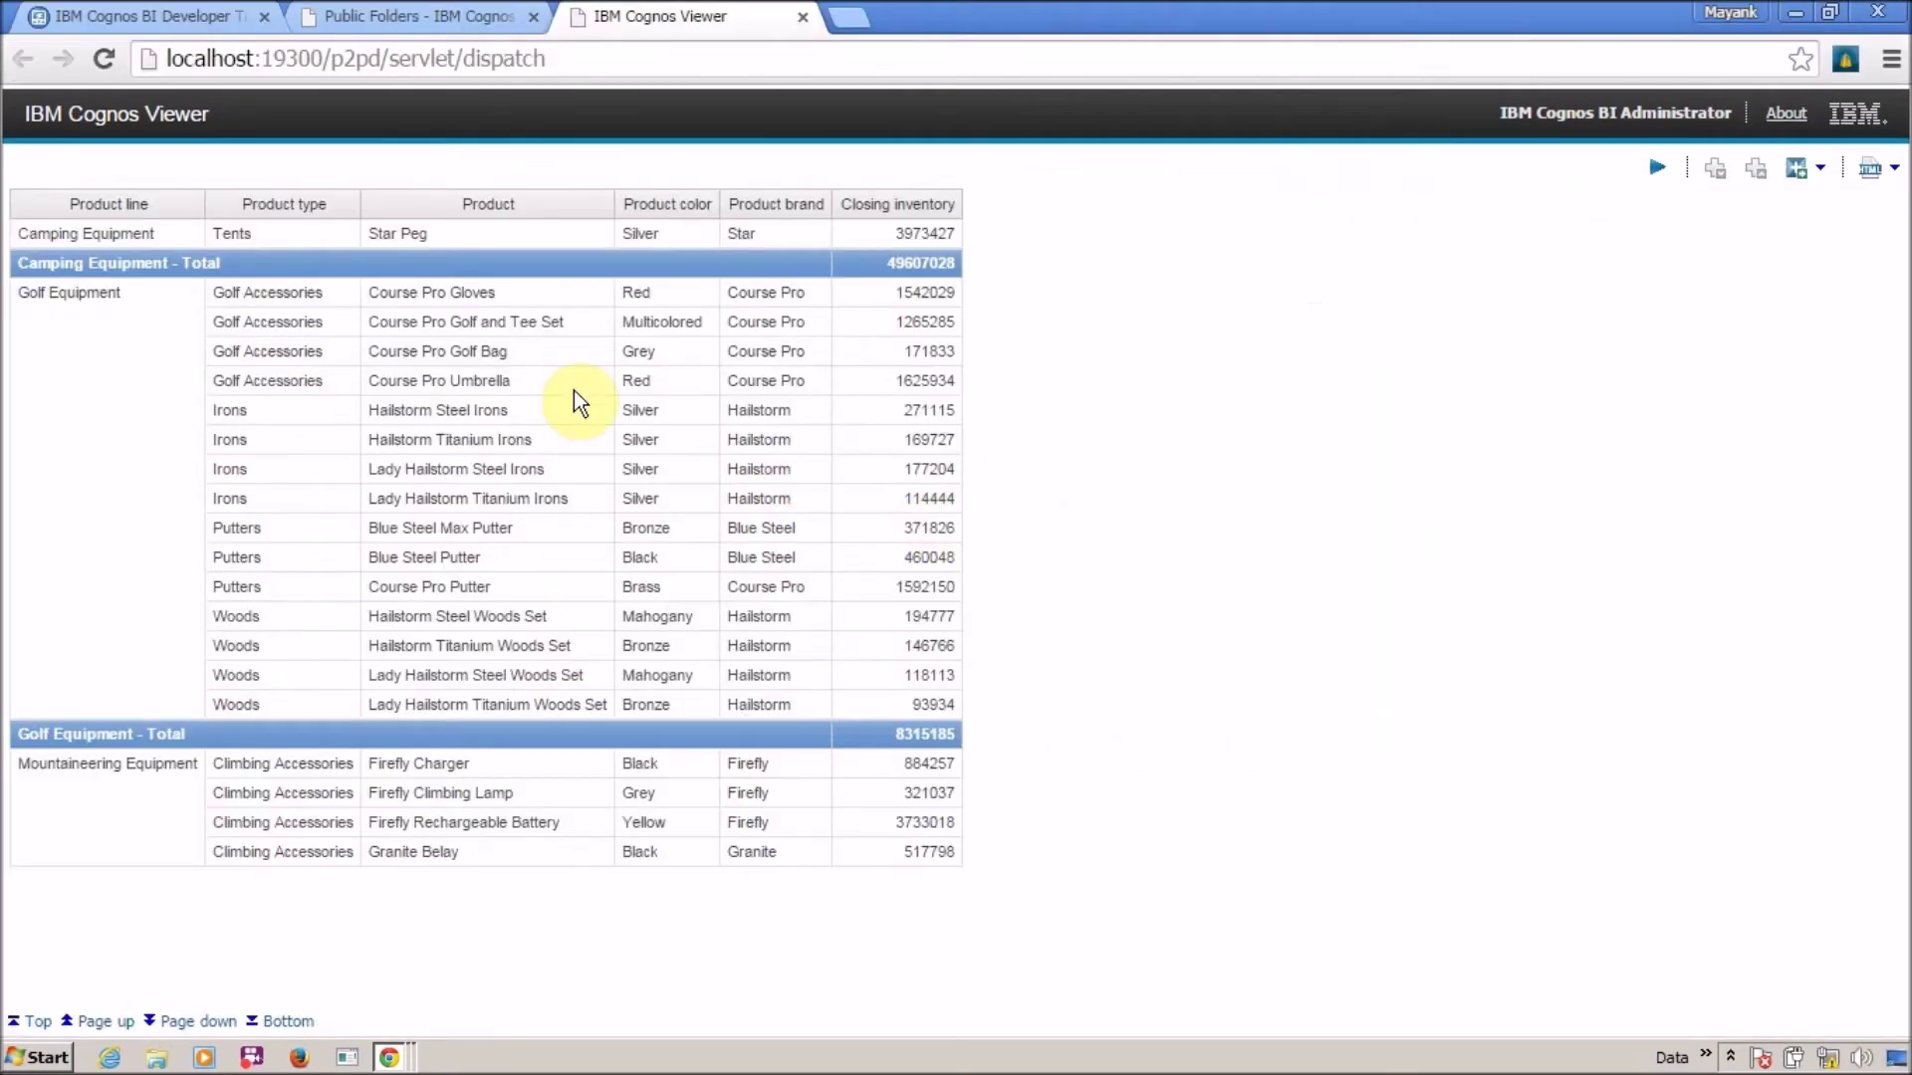
pyautogui.hotkey('alt', 'Tab')
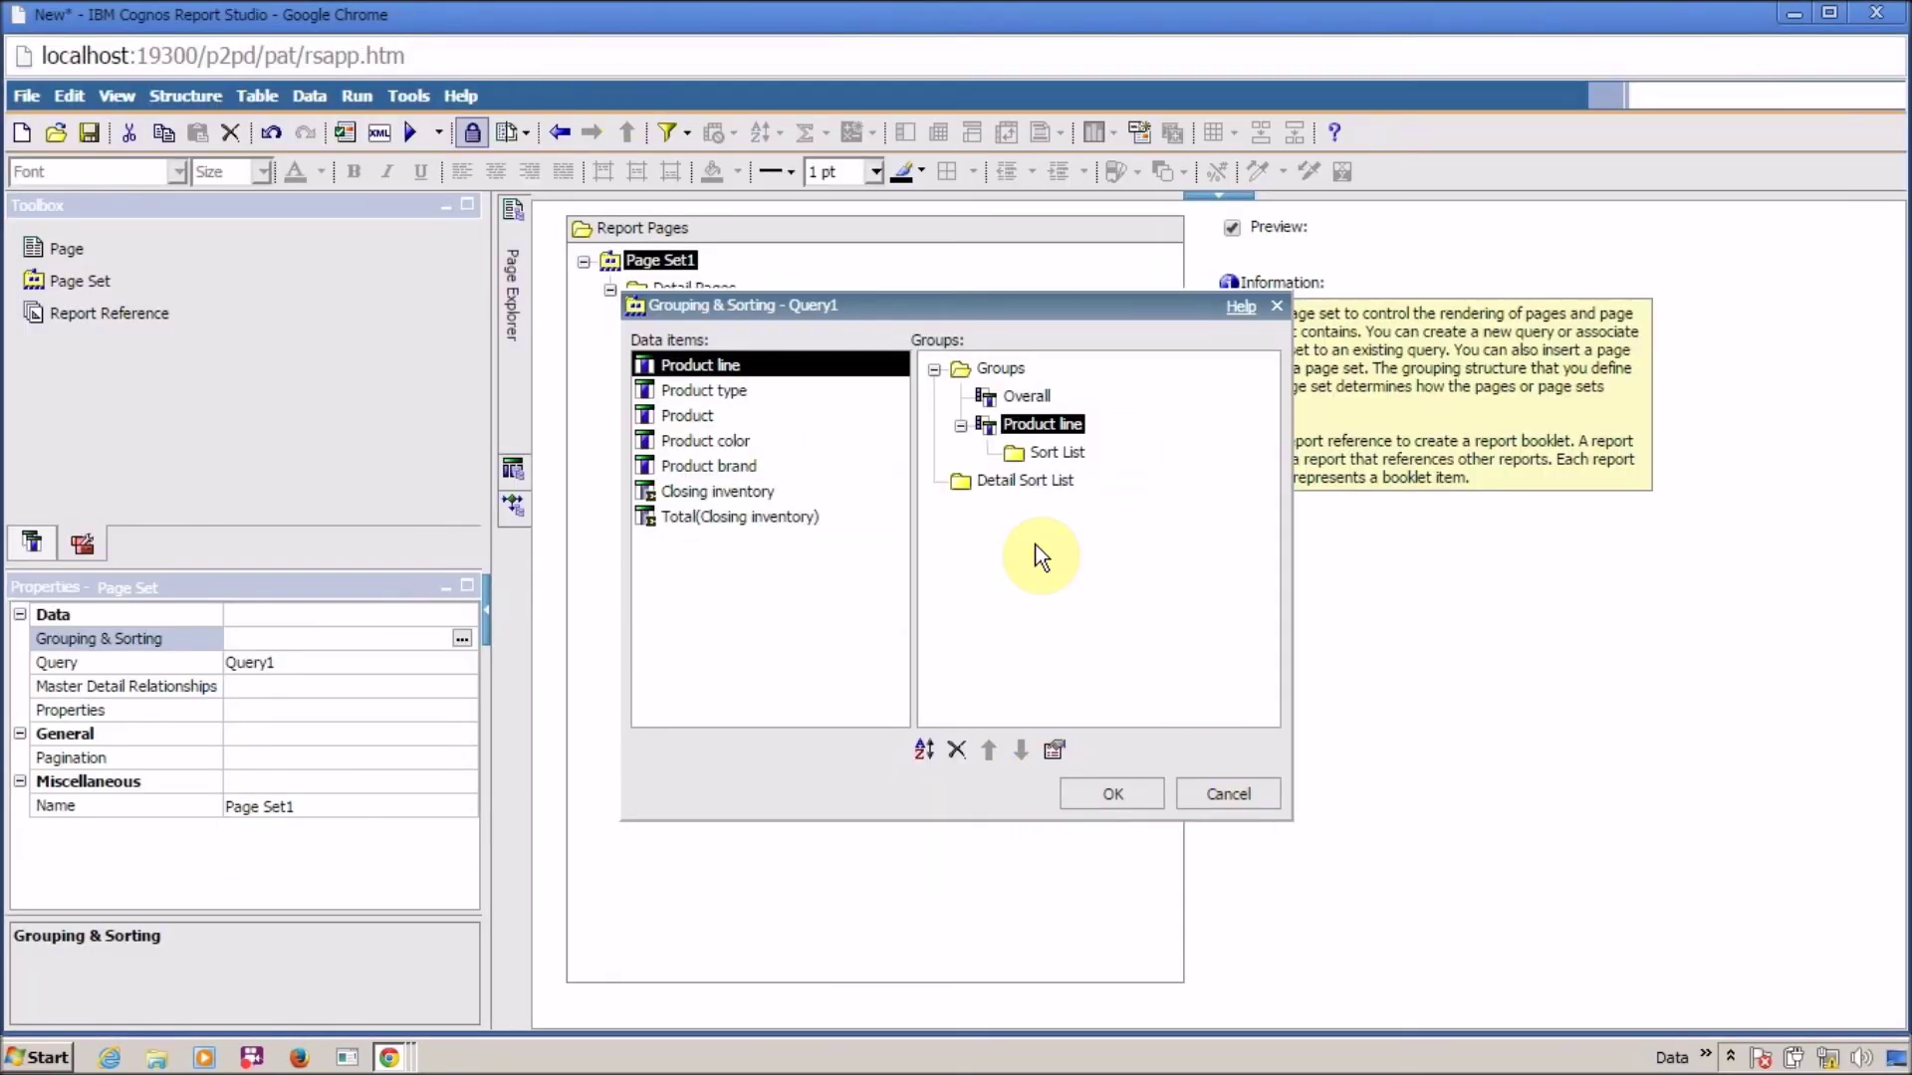
# Step: Confirm the Product line page grouping, rerun, and page to the Camping Equipment total
pyautogui.click(1147, 787)
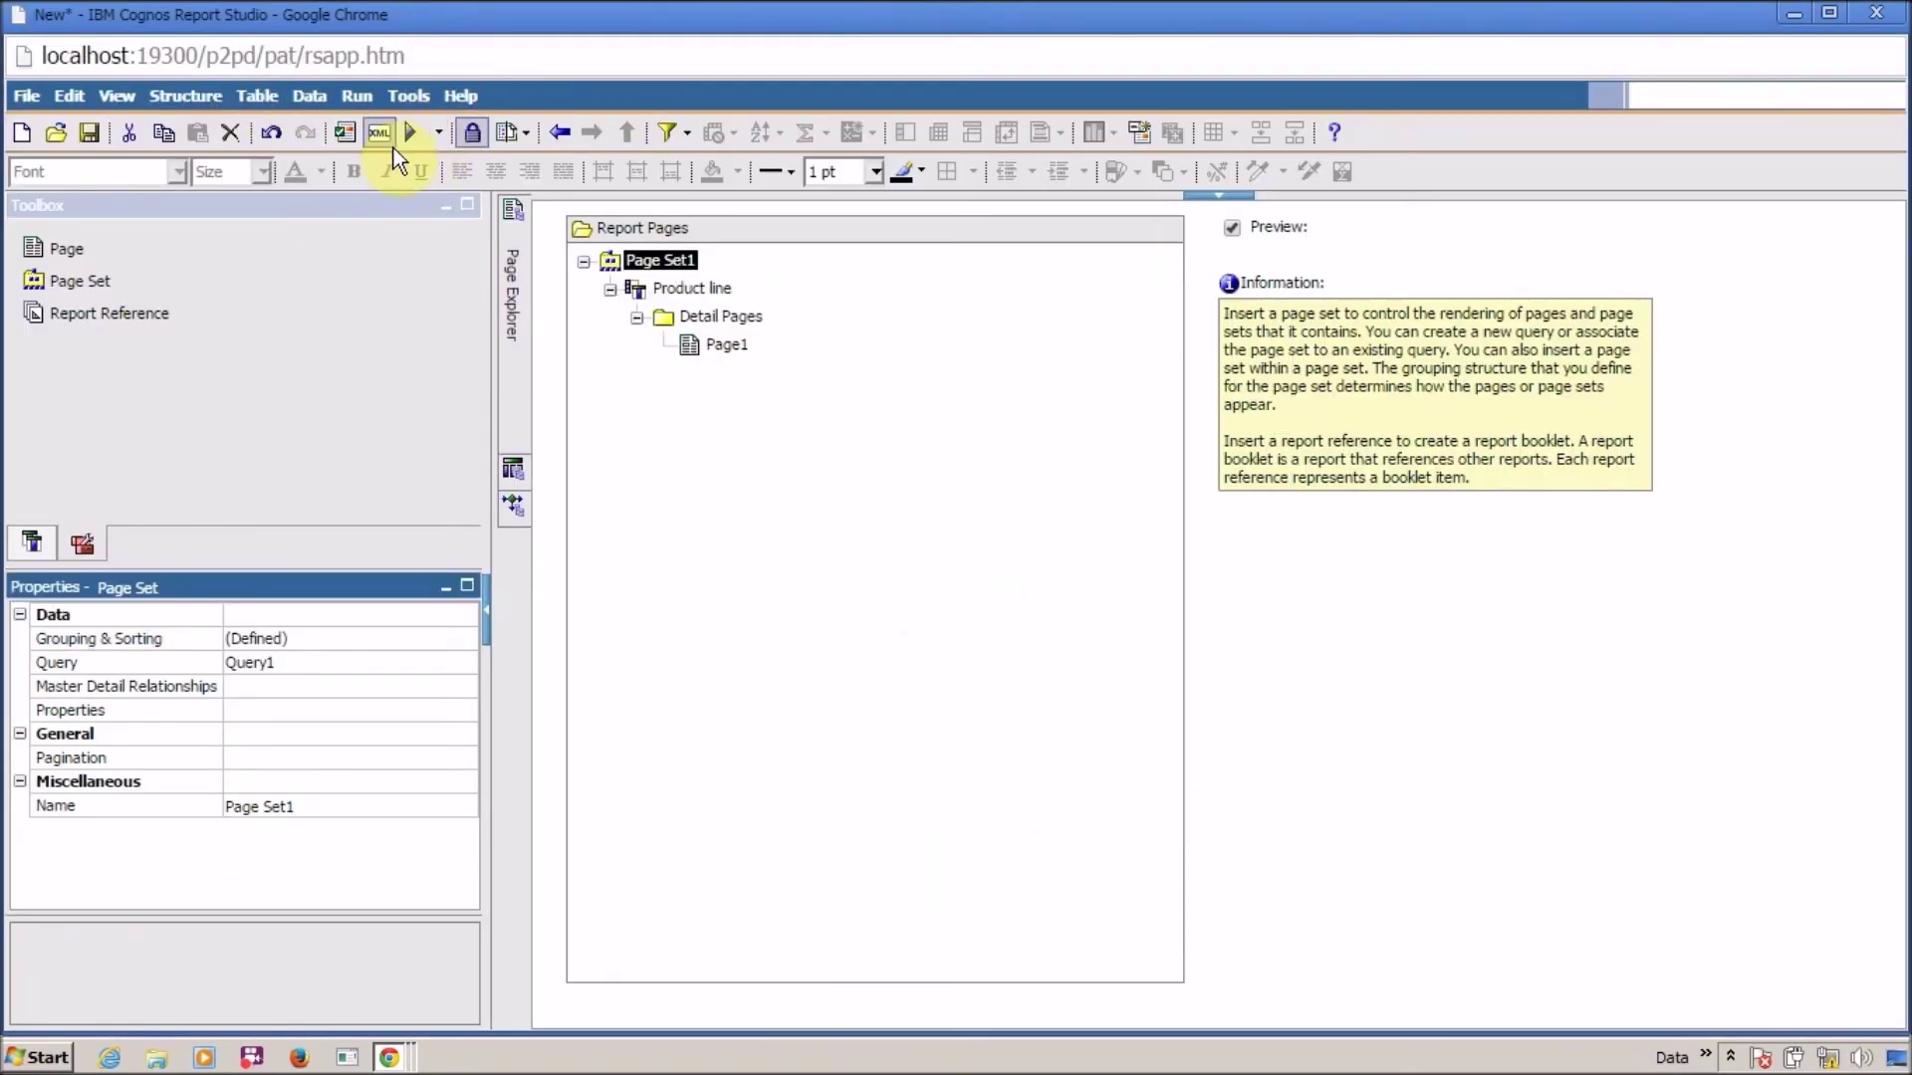
pyautogui.click(421, 137)
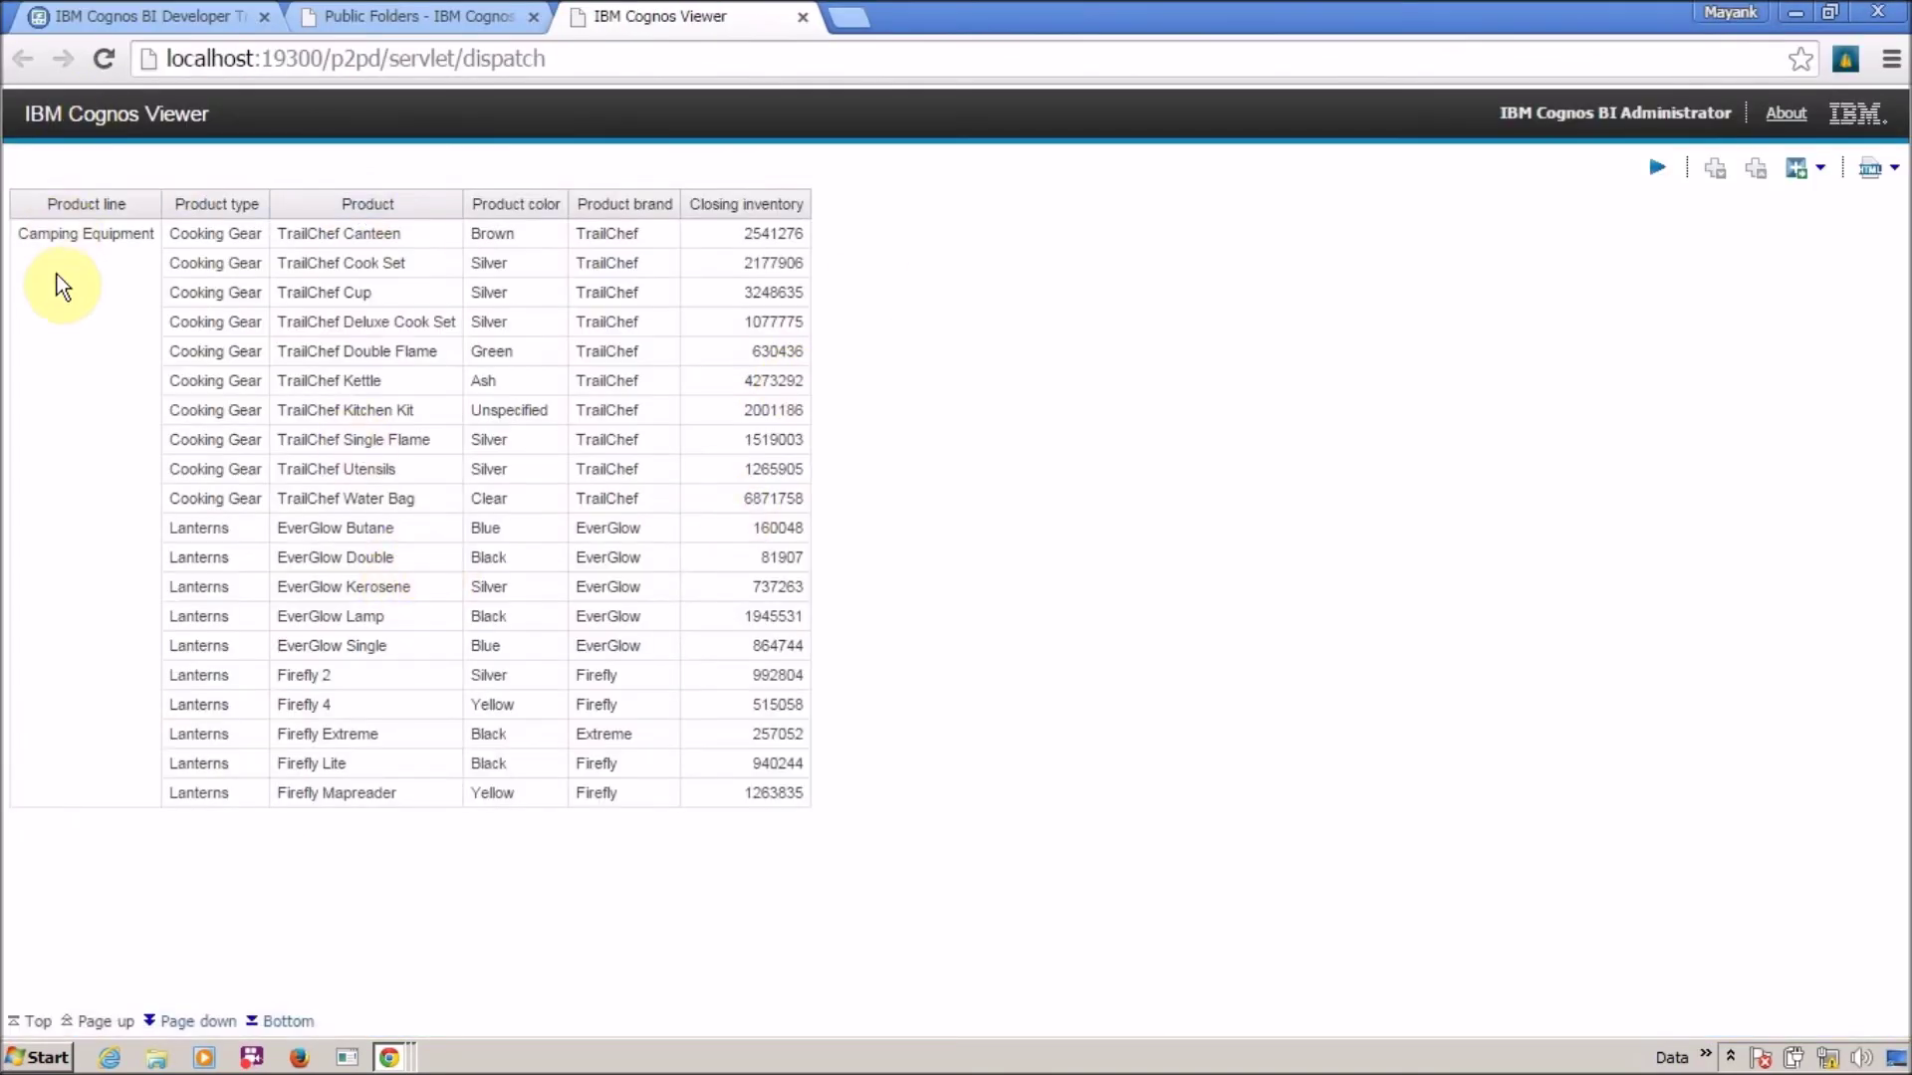
pyautogui.click(169, 1013)
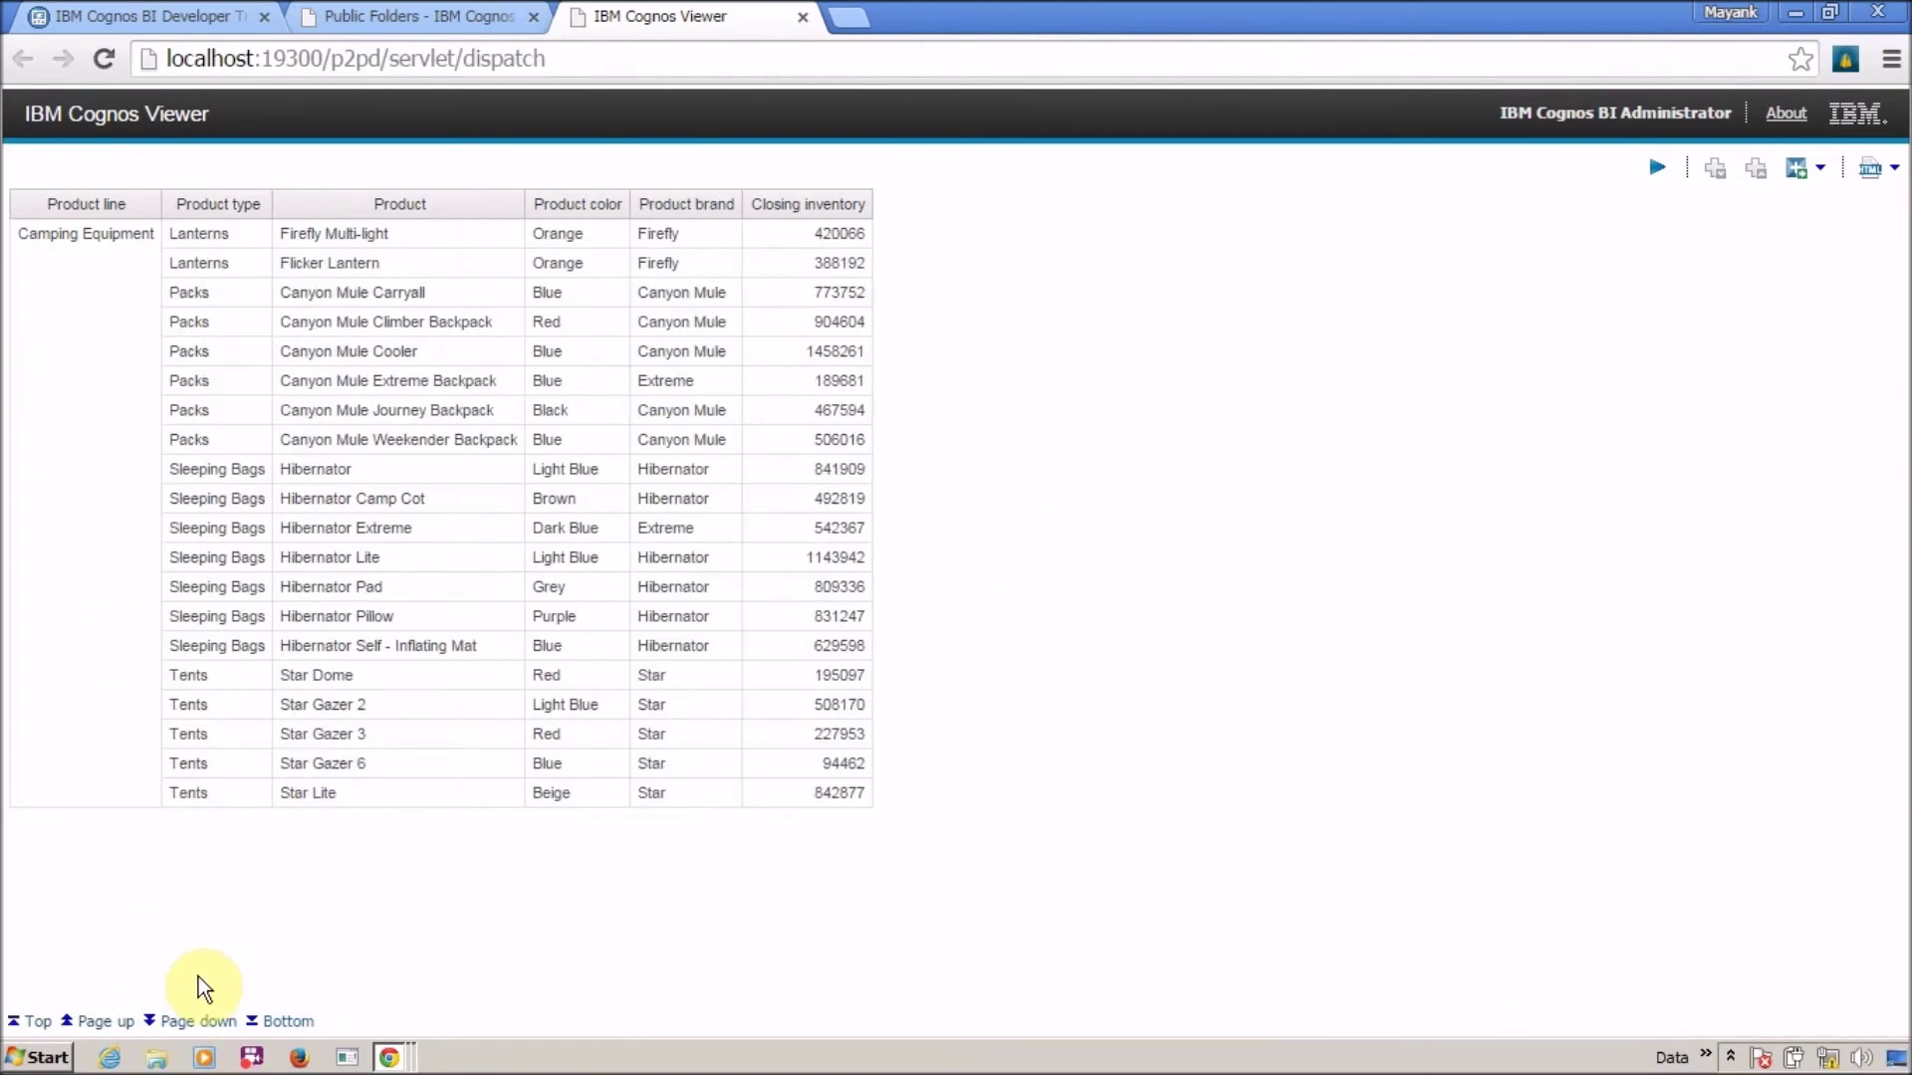
pyautogui.click(202, 1021)
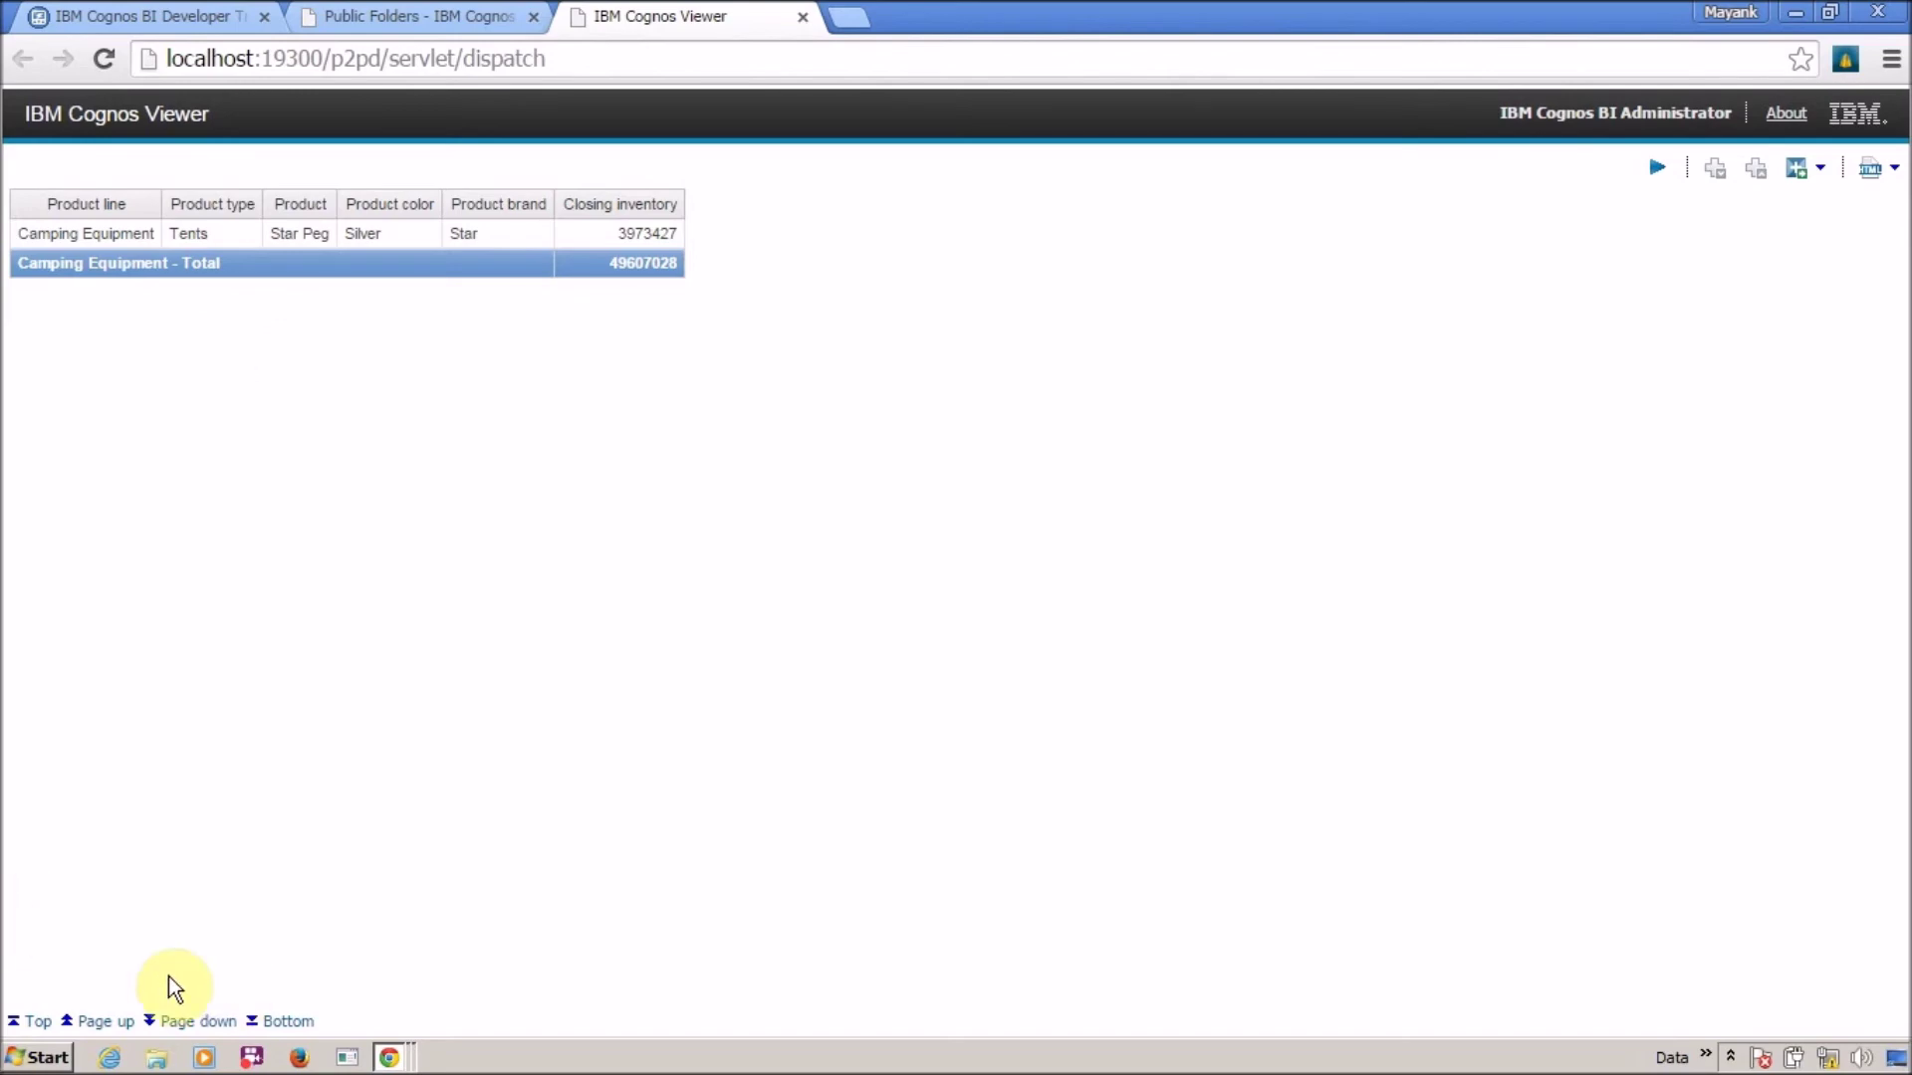
# Step: Page through Golf and Mountaineering Equipment (18995234) to Outdoor Protection (25831849)
pyautogui.click(216, 1024)
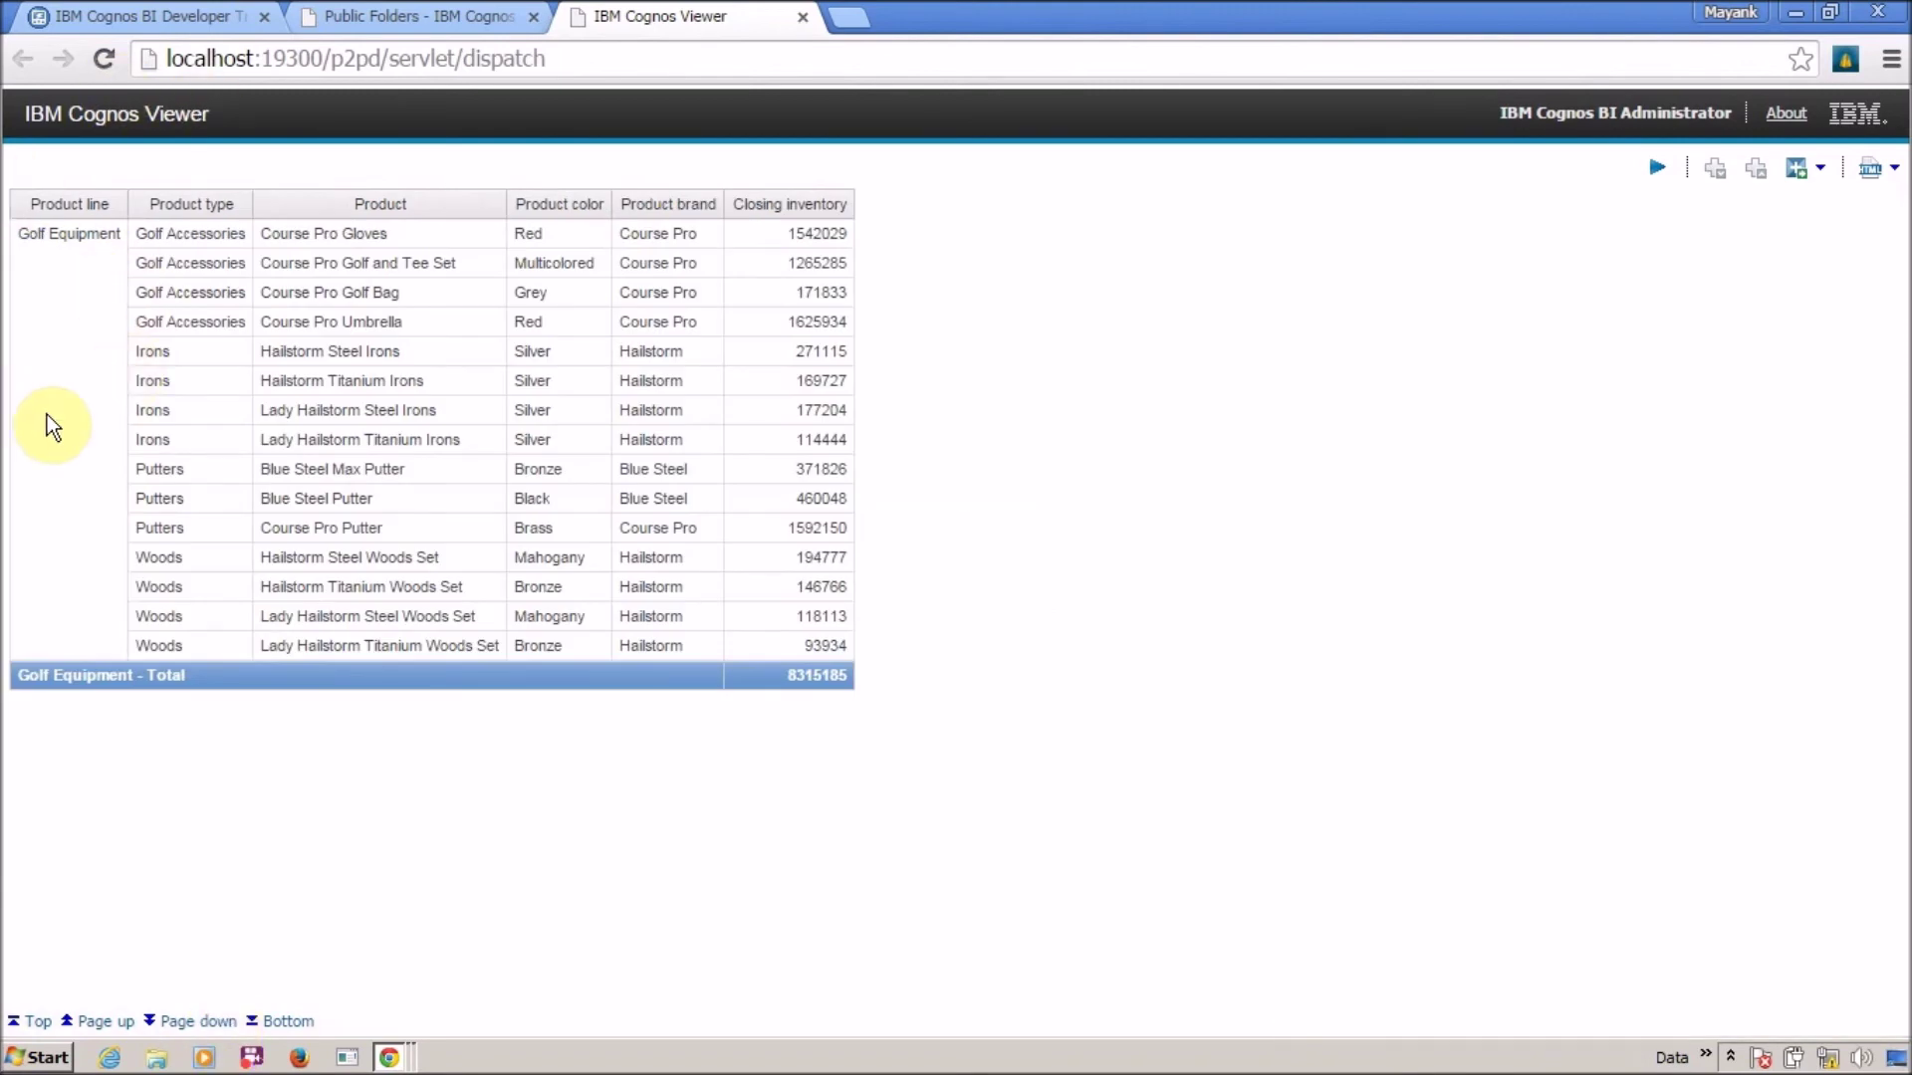
pyautogui.click(214, 1022)
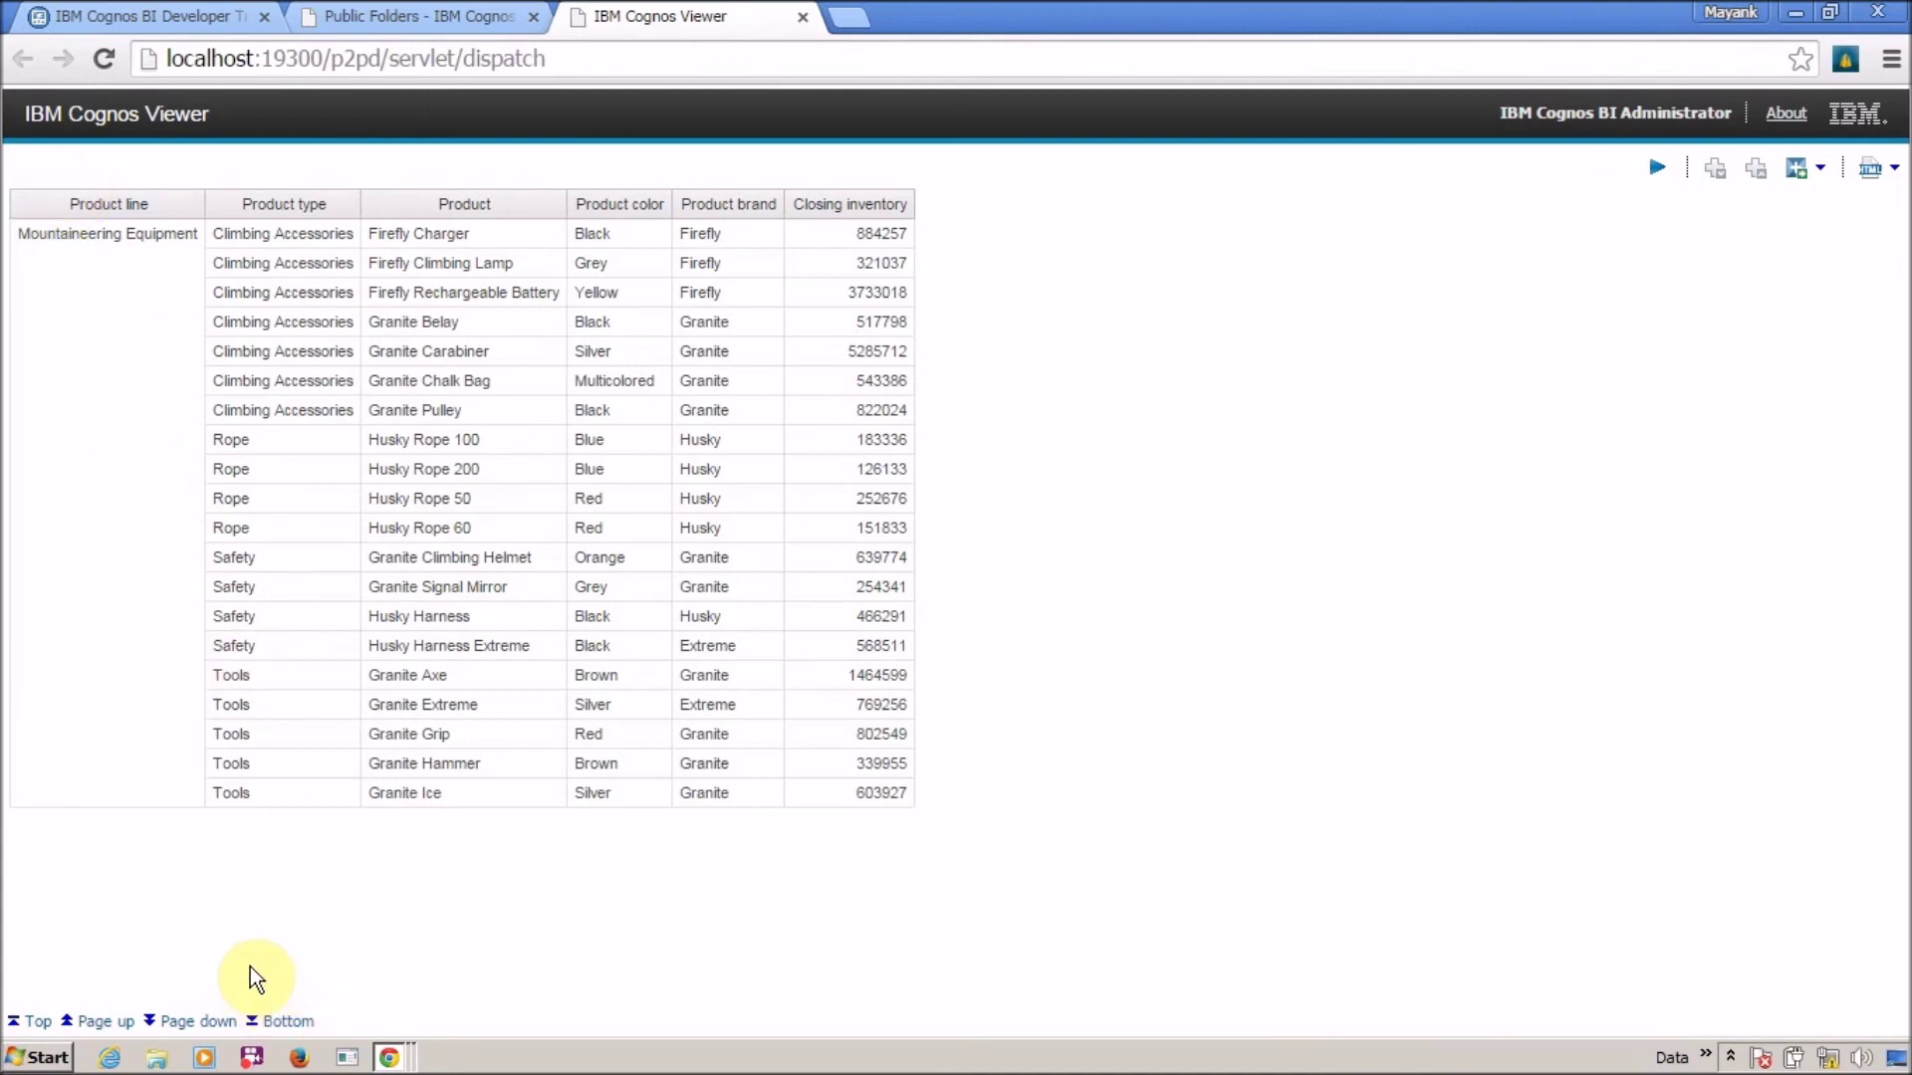
pyautogui.click(212, 1020)
pyautogui.click(212, 1020)
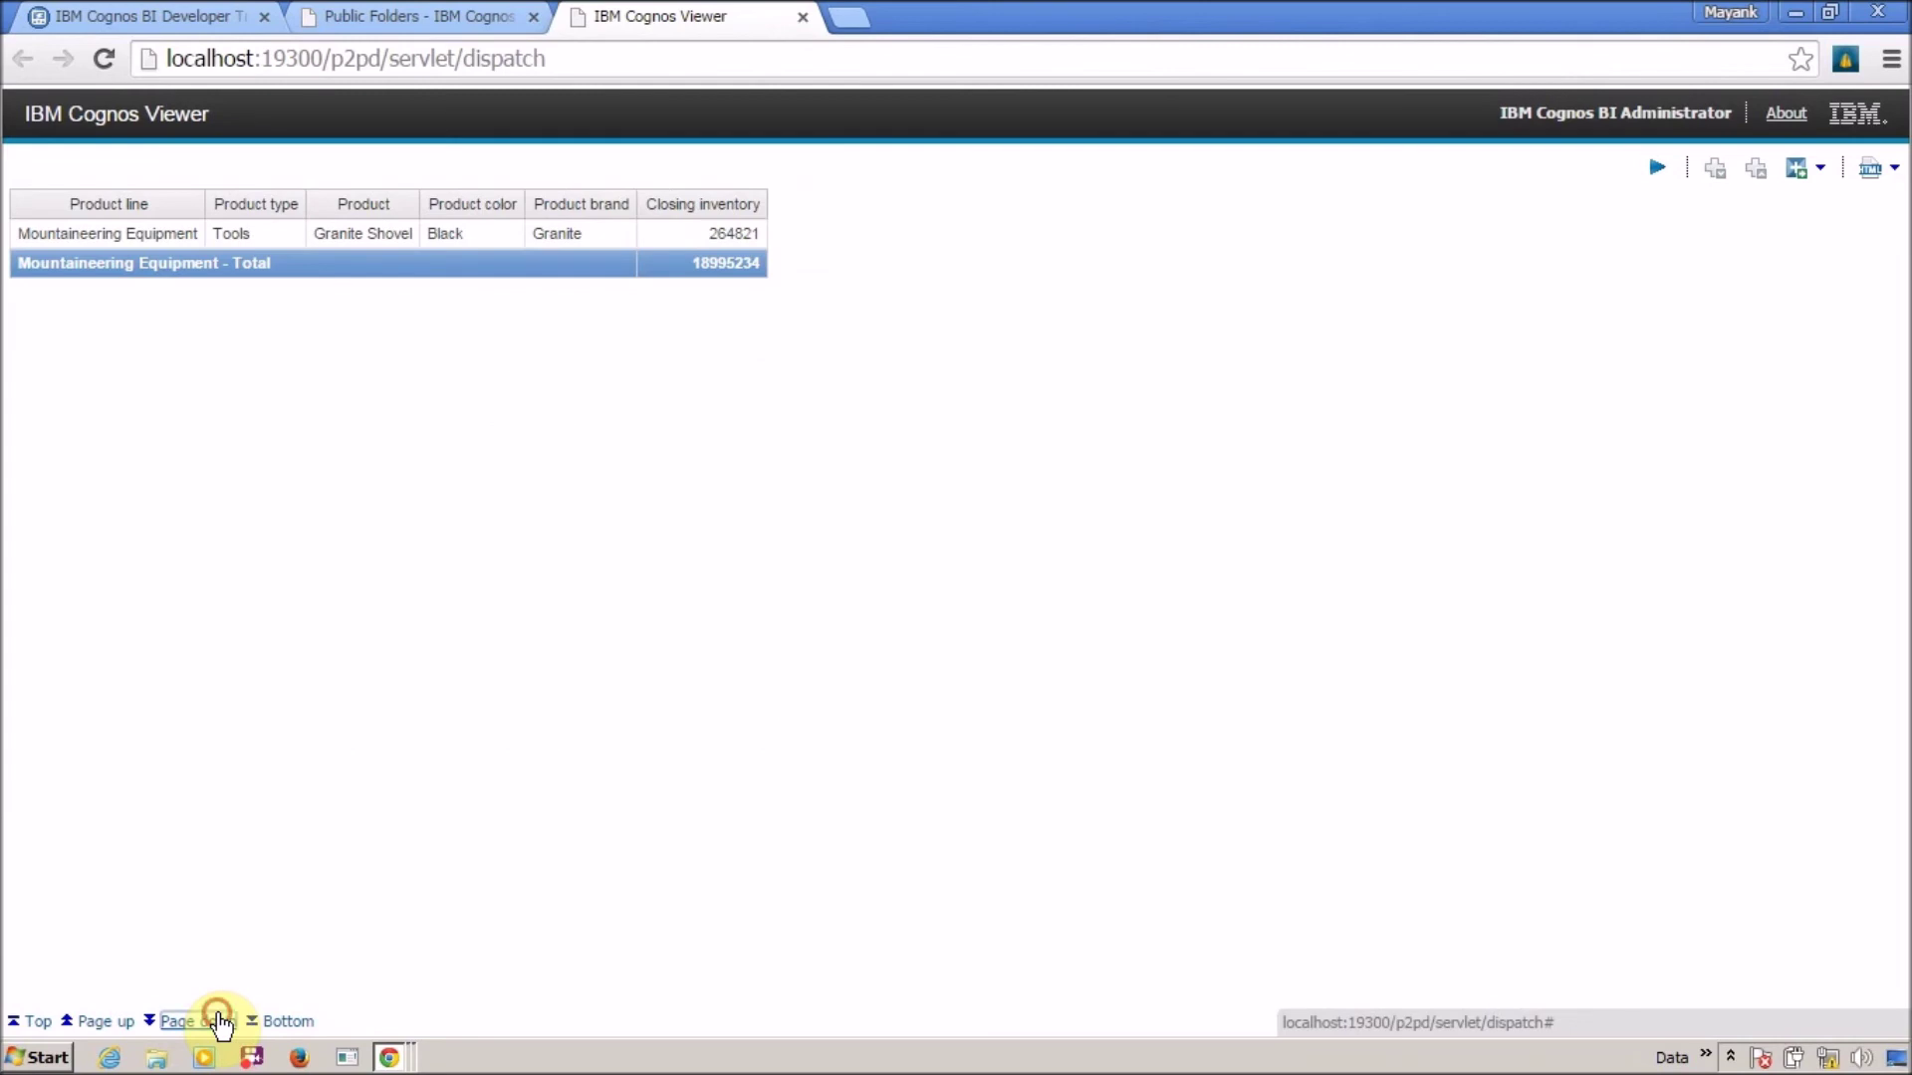
# Step: Render the report in PDF format and maximize the PDF window
pyautogui.click(1888, 169)
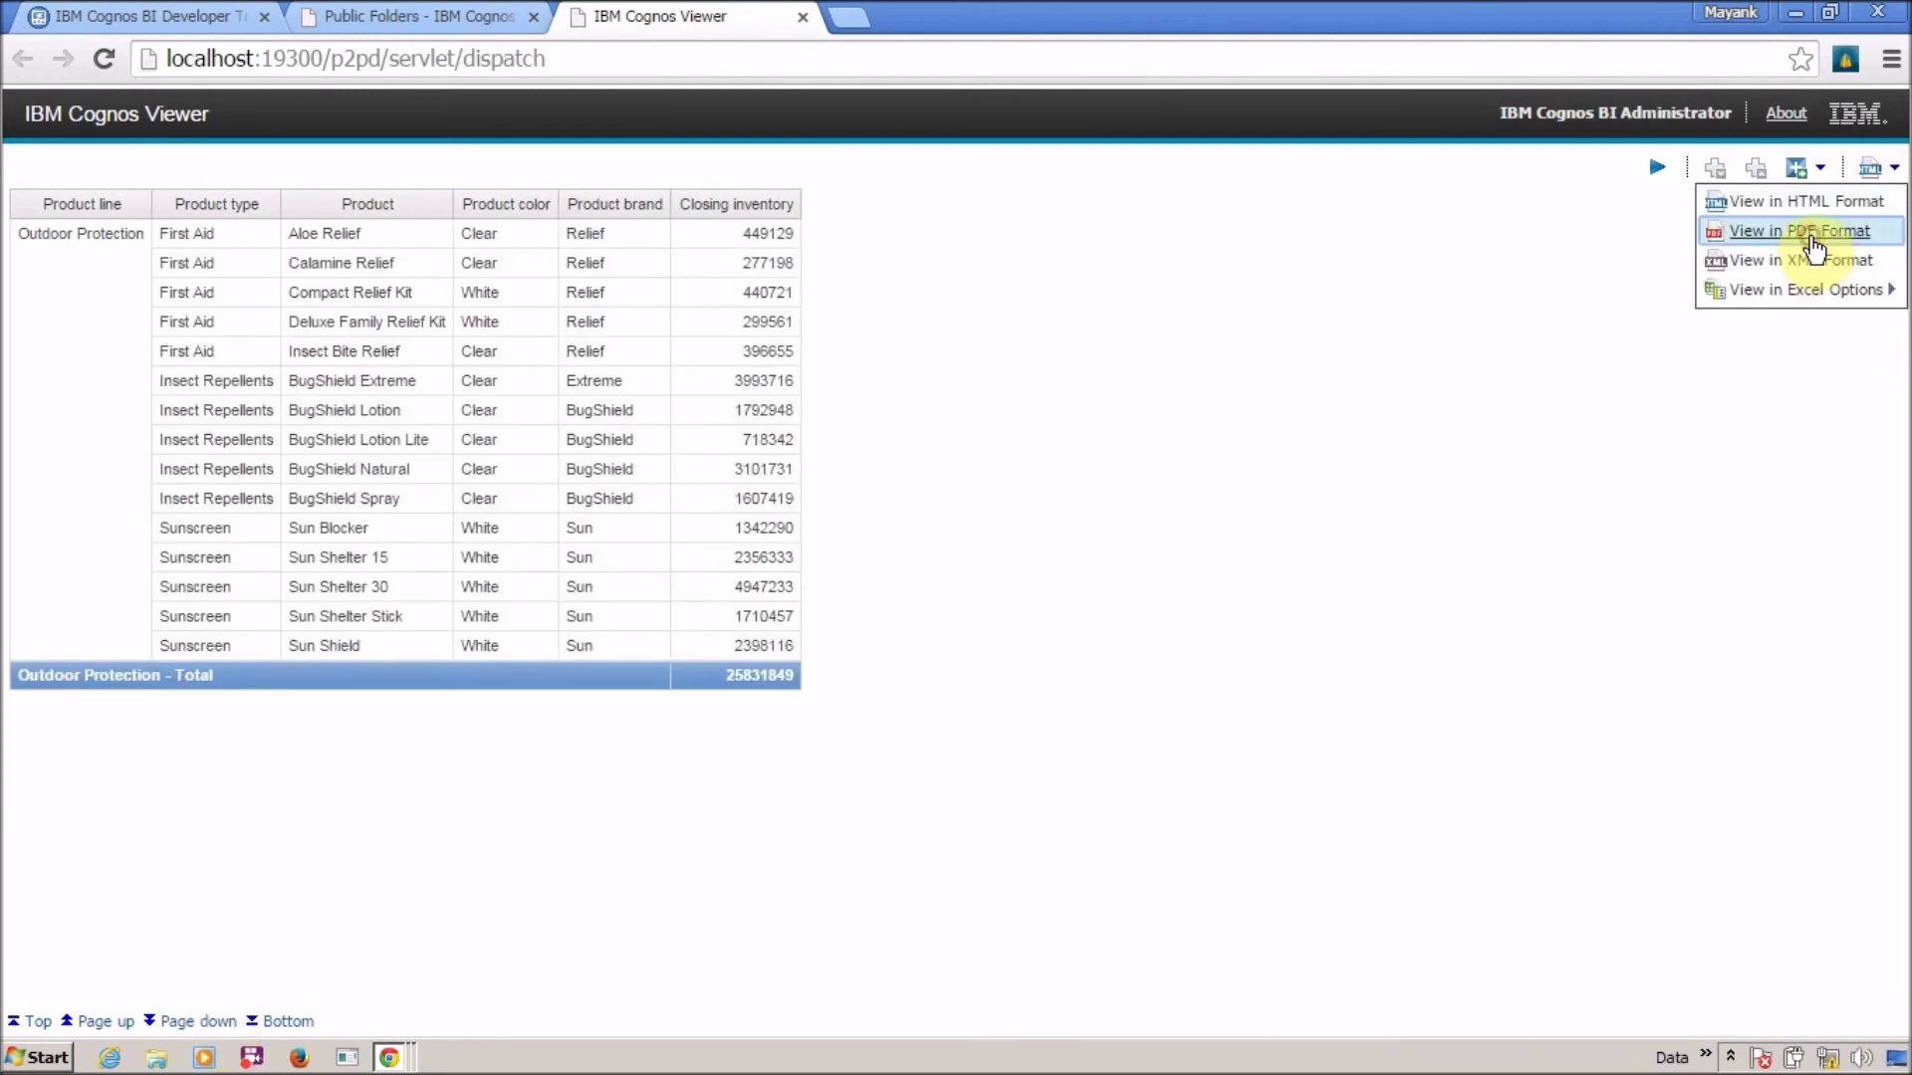
pyautogui.click(1815, 239)
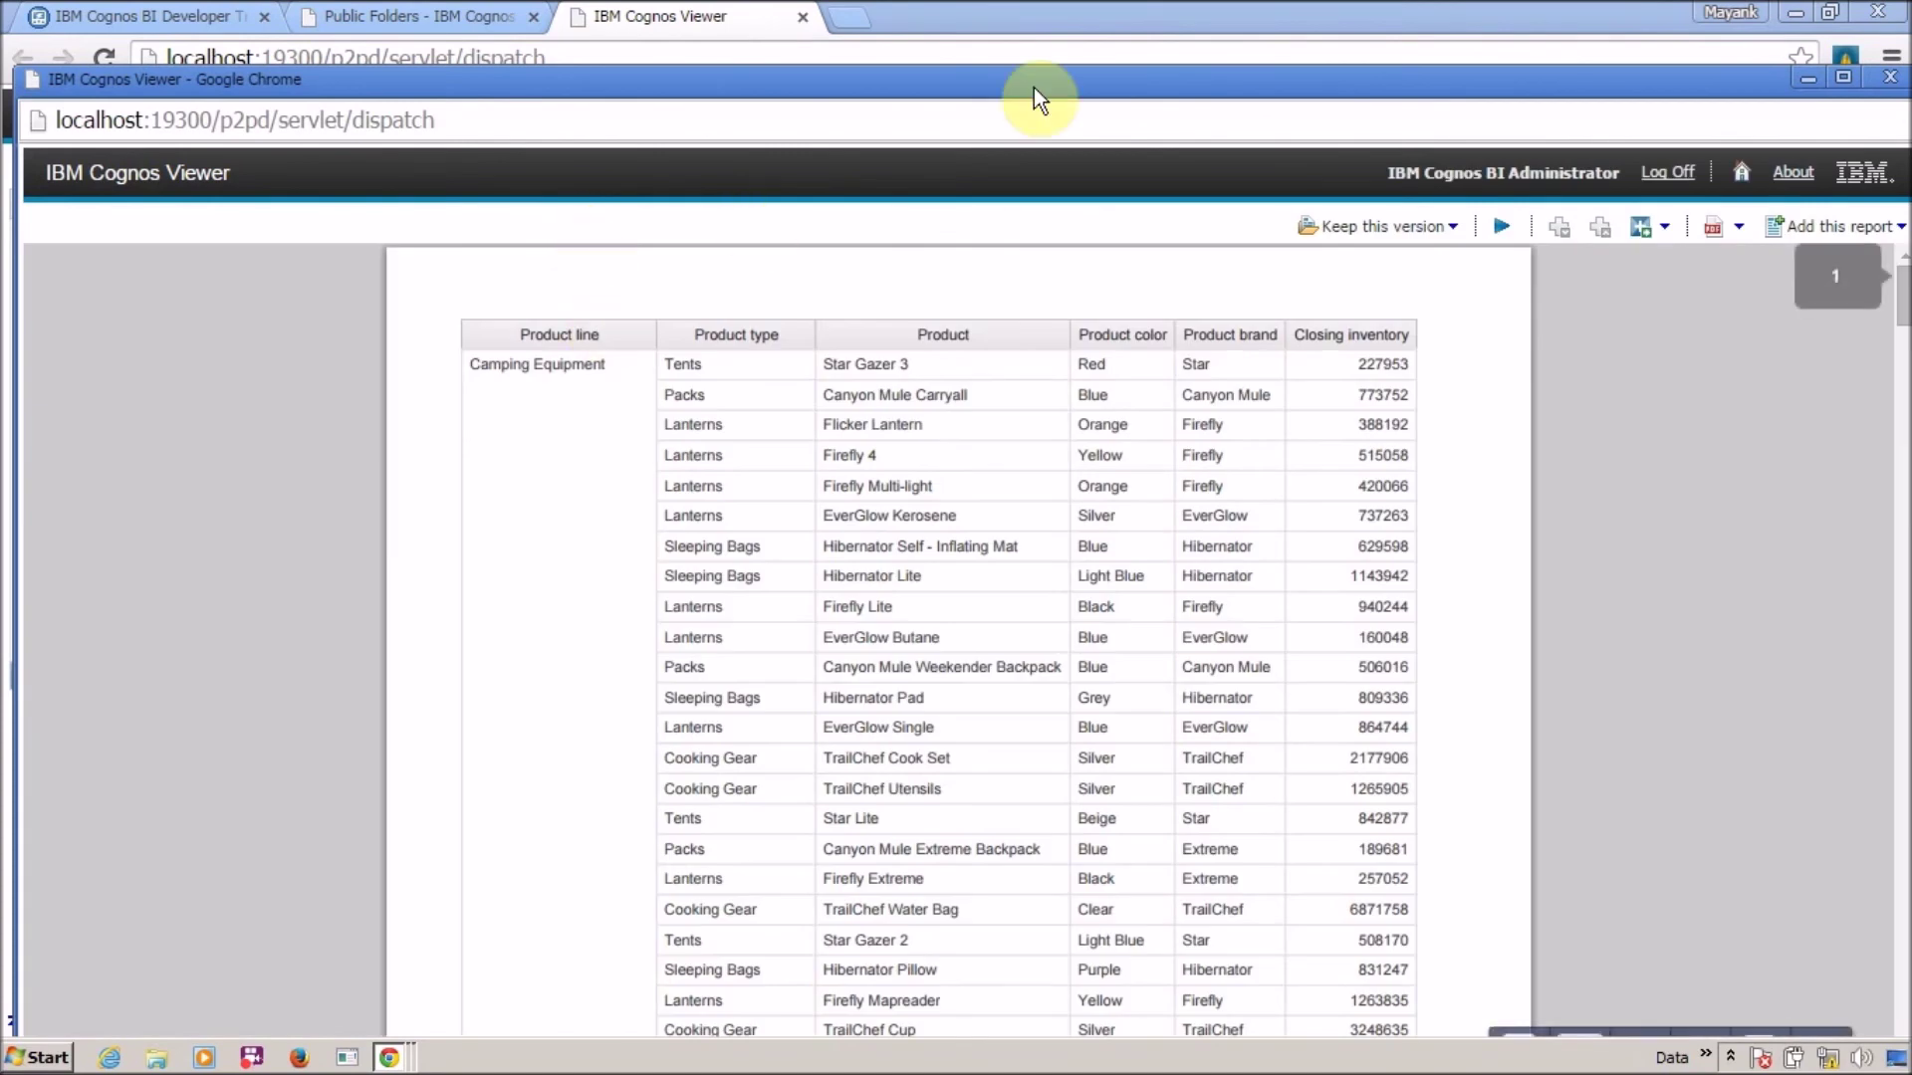
pyautogui.doubleClick(1039, 76)
# Step: Scroll through the PDF's product line pages, ending on Golf Equipment with total 8315185
pyautogui.scroll(-7, 543, 378)
pyautogui.scroll(-5, 538, 379)
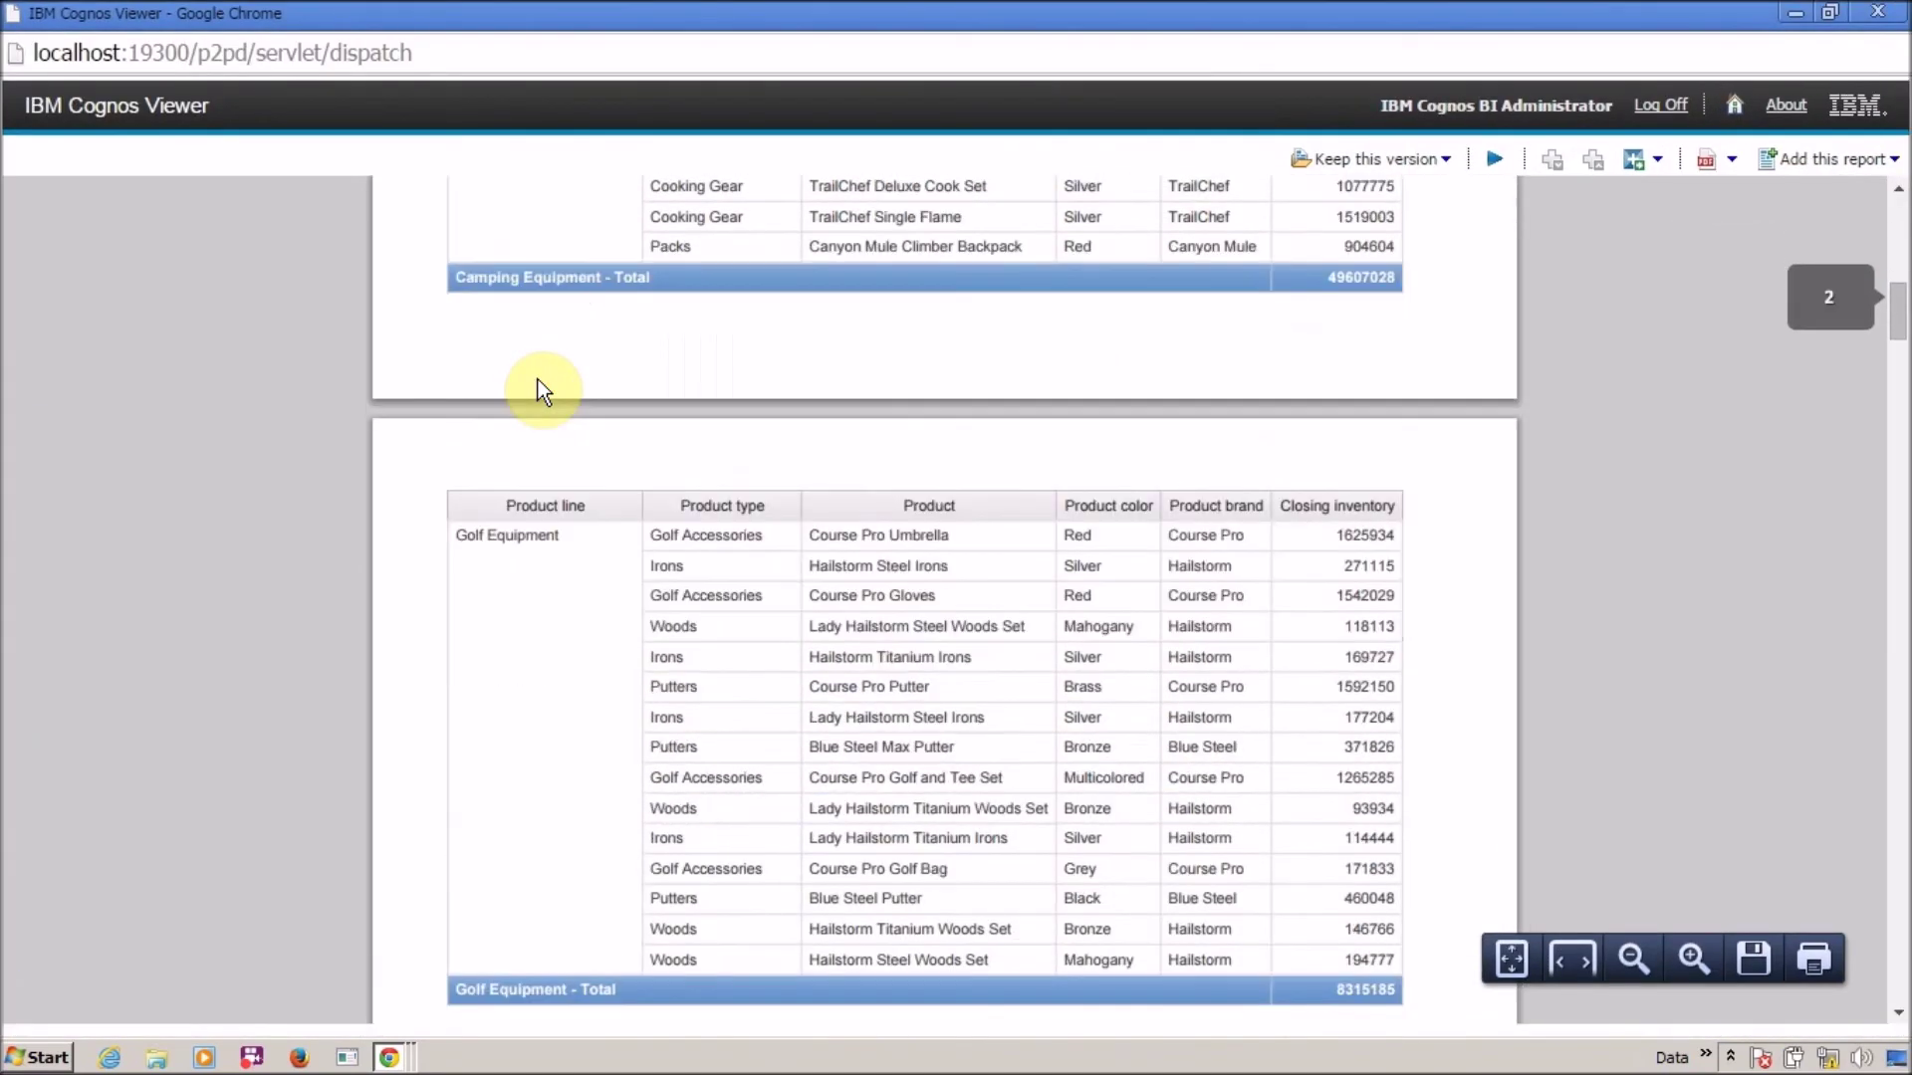
pyautogui.scroll(12, 571, 366)
pyautogui.scroll(-3, 582, 376)
pyautogui.scroll(3, 582, 376)
pyautogui.scroll(-8, 582, 377)
pyautogui.scroll(-7, 579, 368)
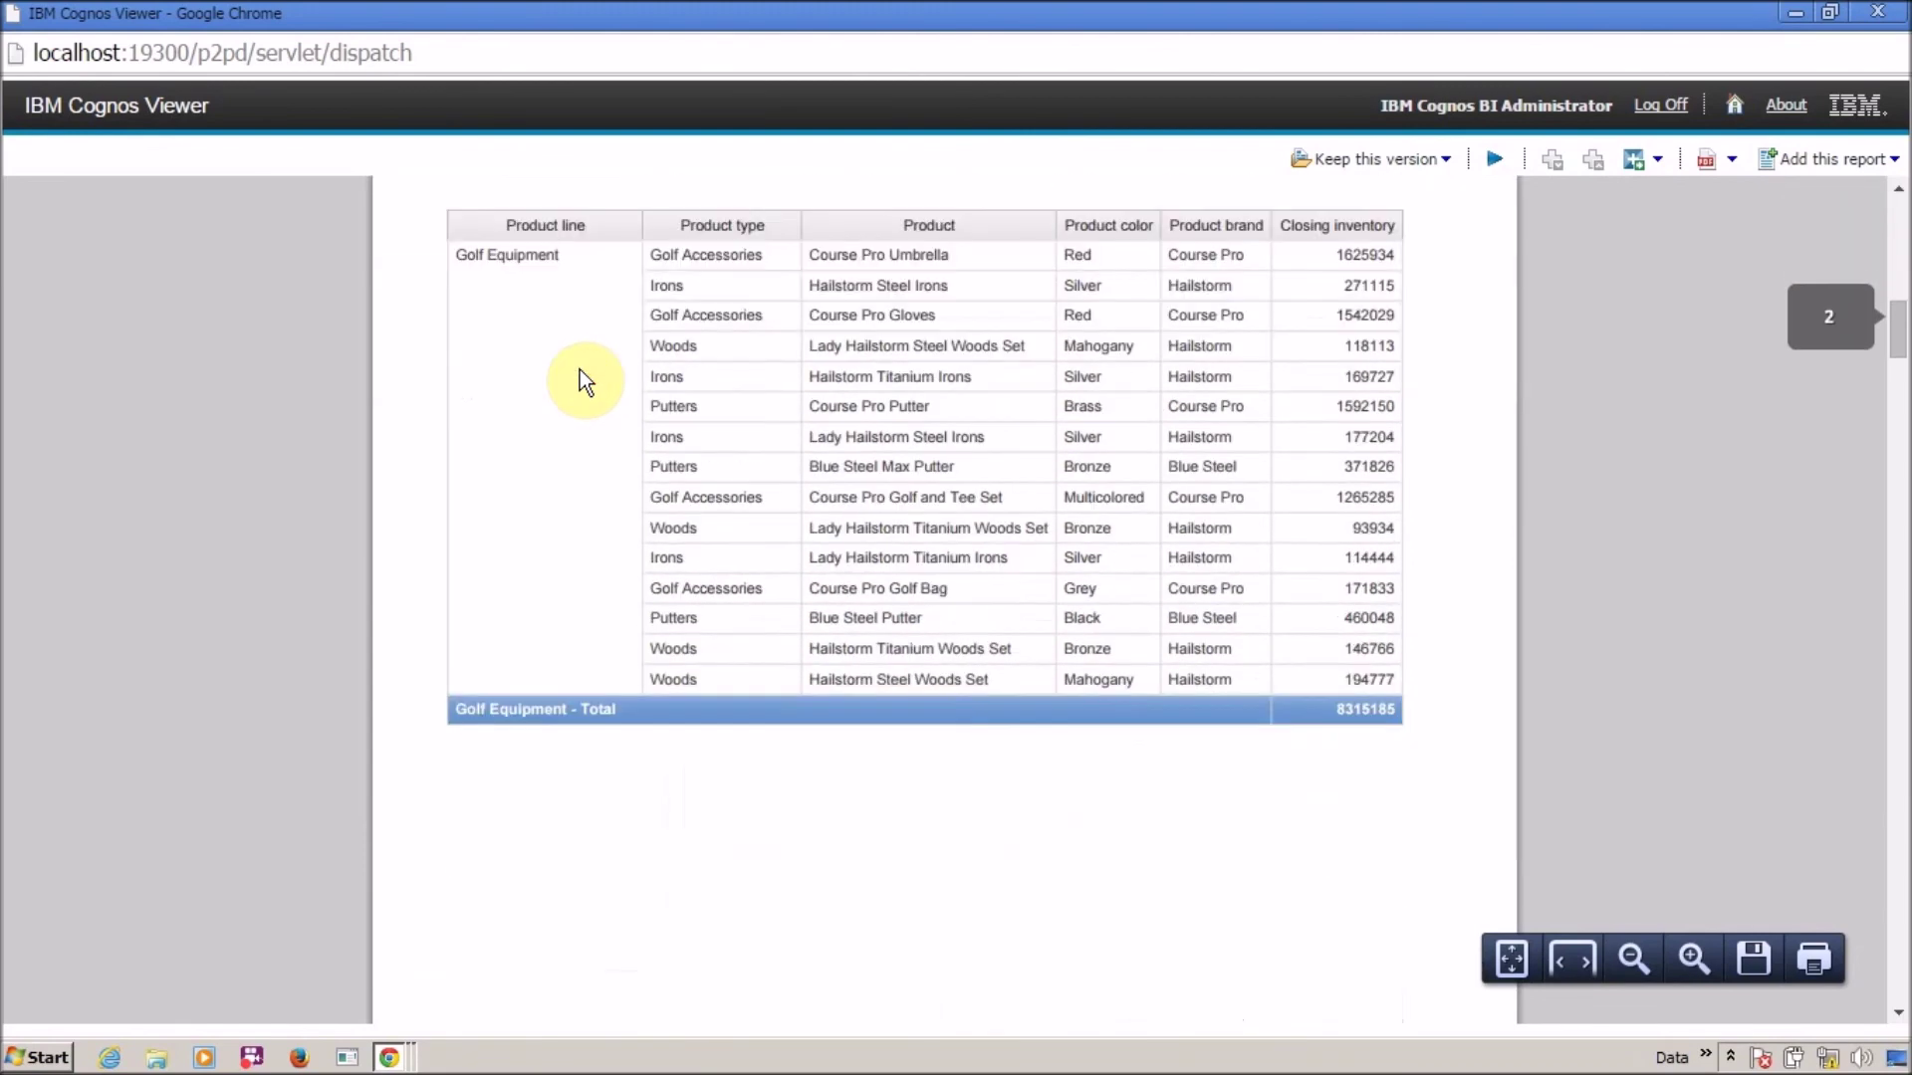
pyautogui.scroll(3, 607, 409)
pyautogui.scroll(-4, 617, 438)
pyautogui.scroll(3, 621, 450)
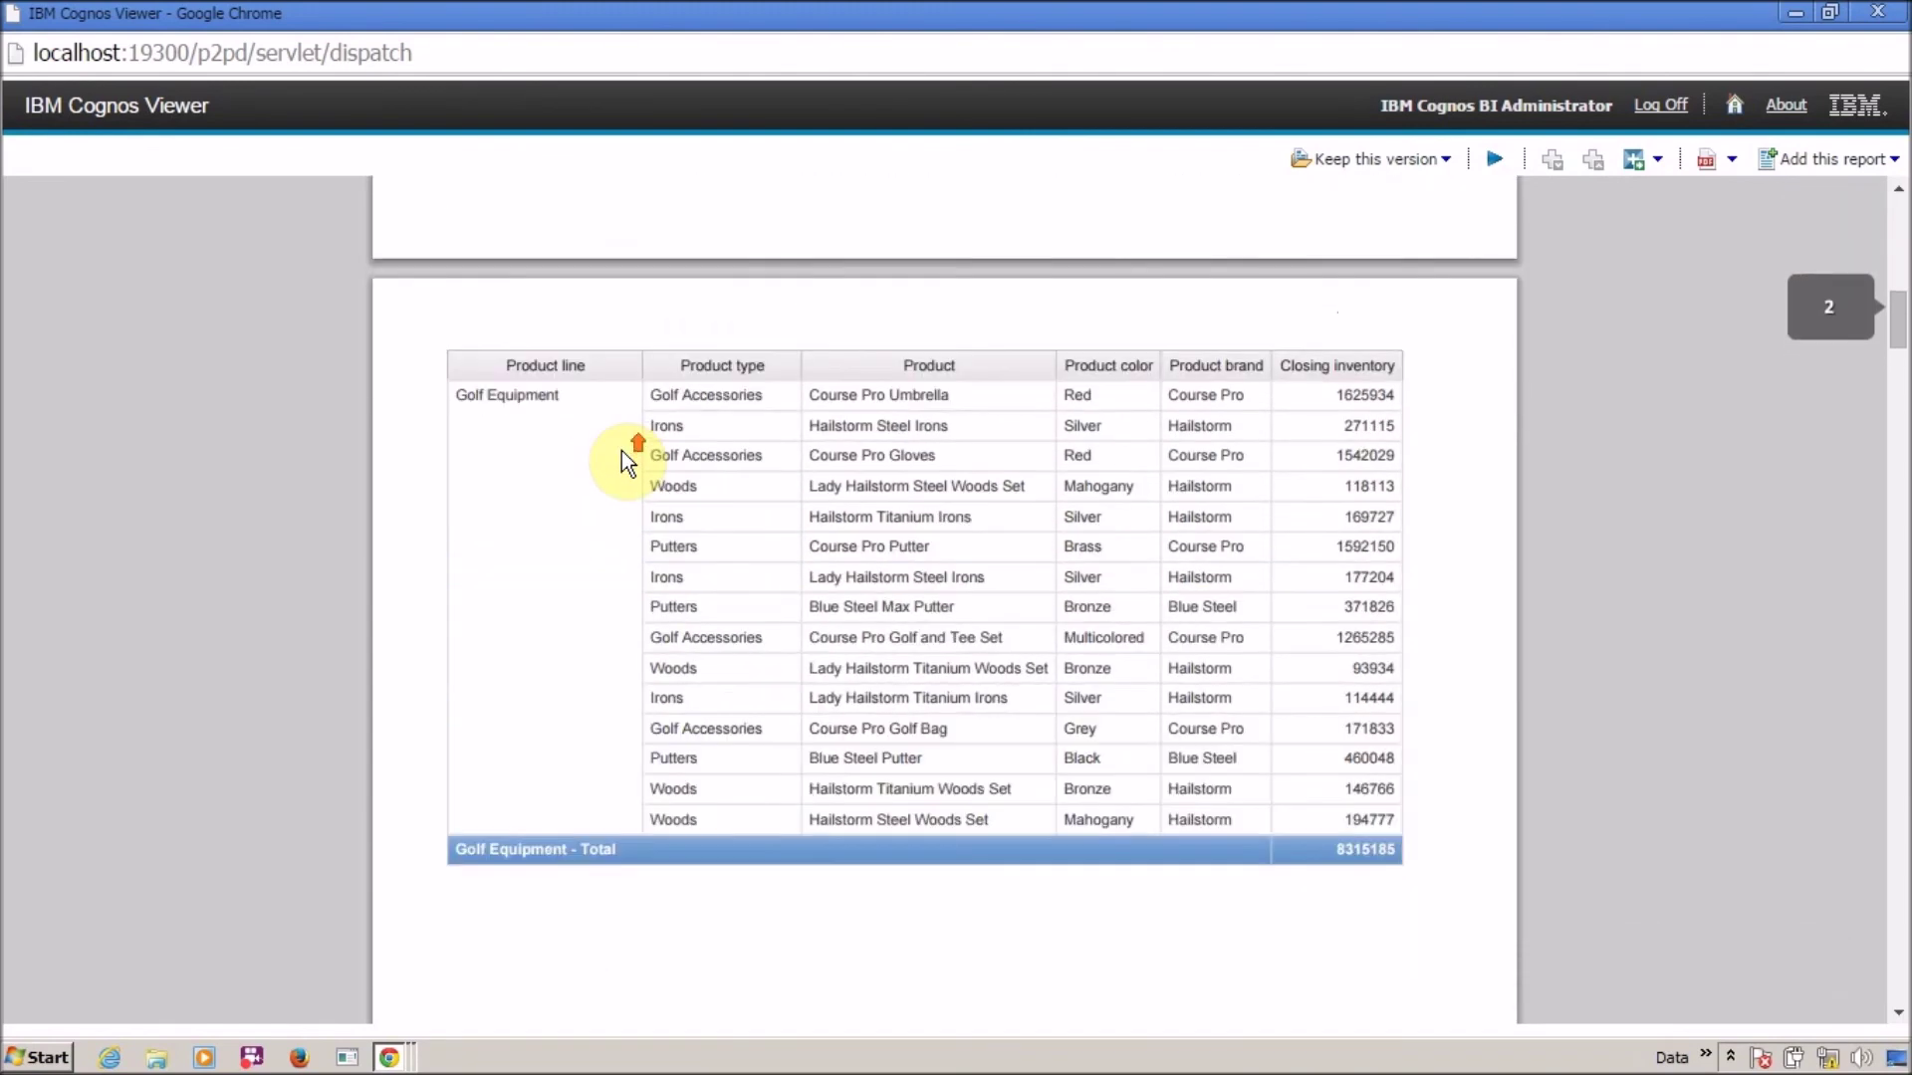
pyautogui.scroll(-10, 621, 451)
pyautogui.scroll(7, 622, 450)
pyautogui.scroll(4, 622, 450)
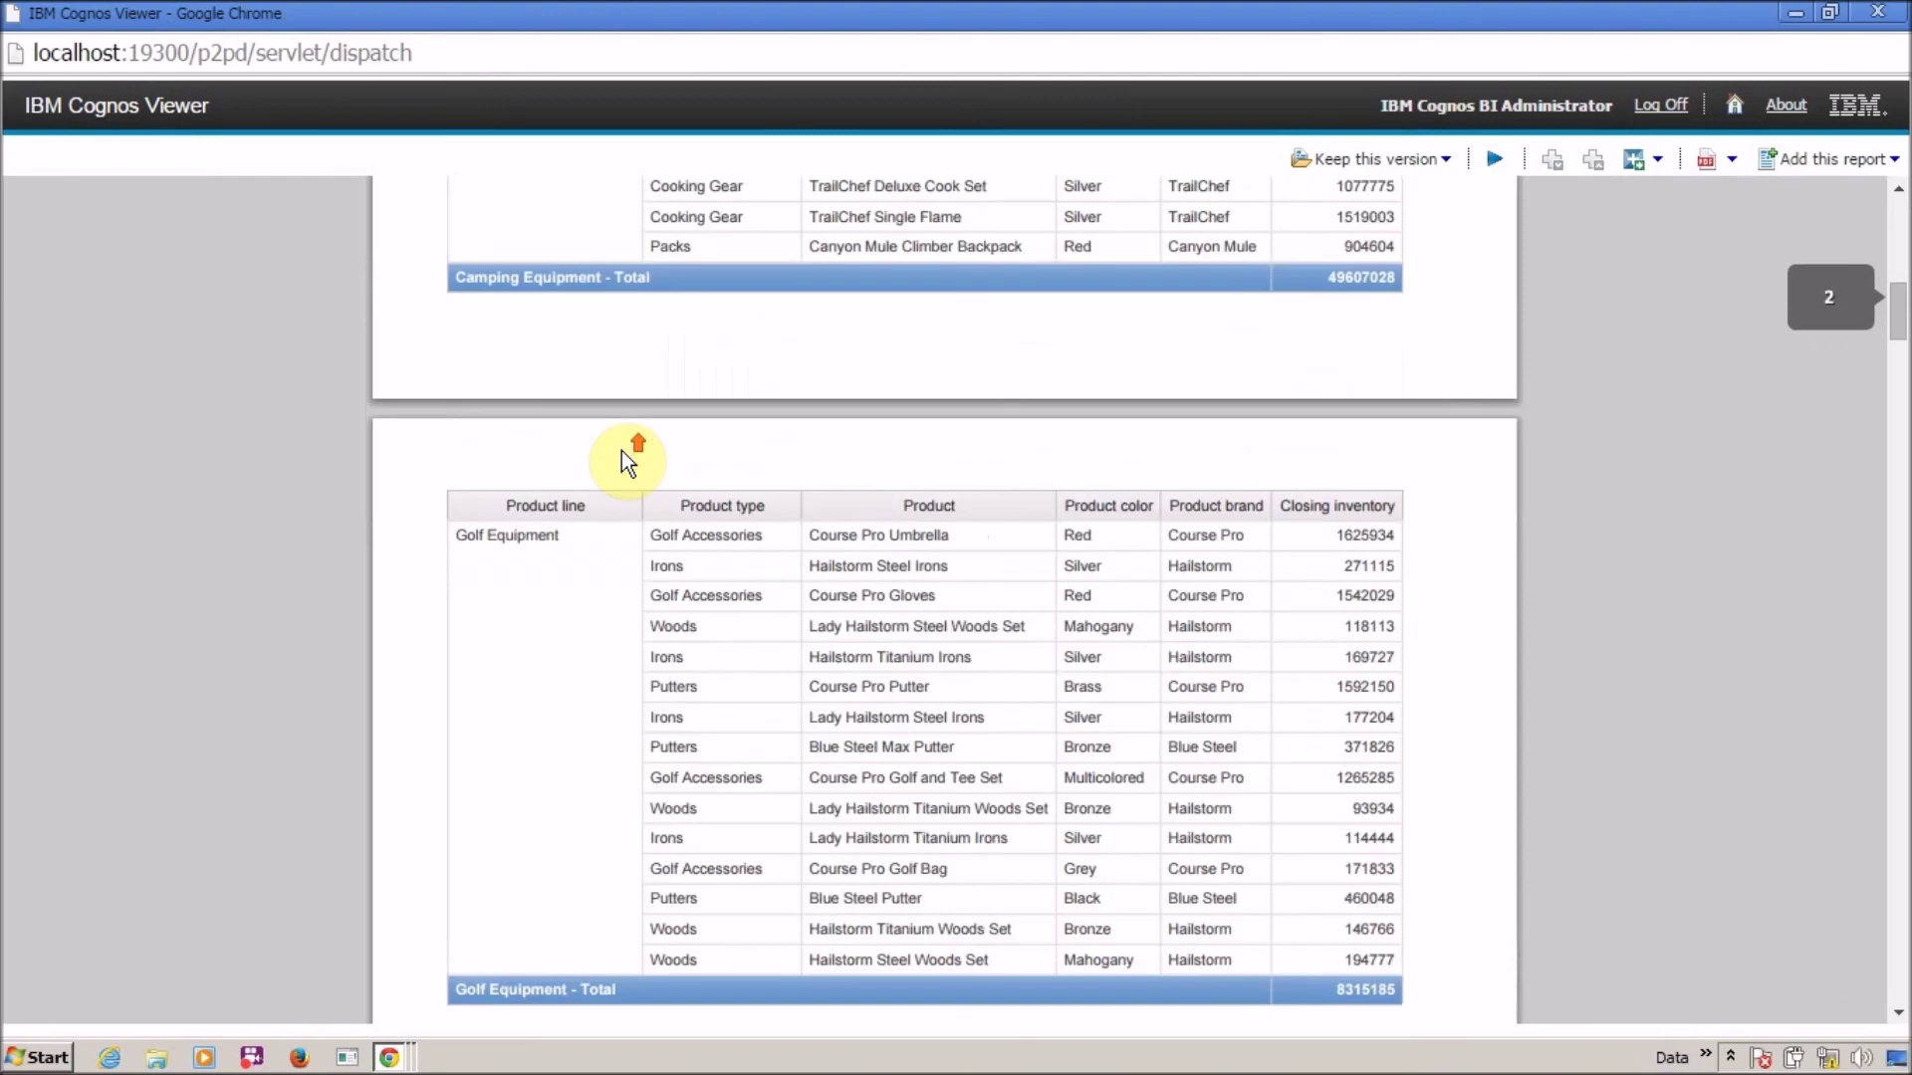
pyautogui.scroll(-9, 617, 456)
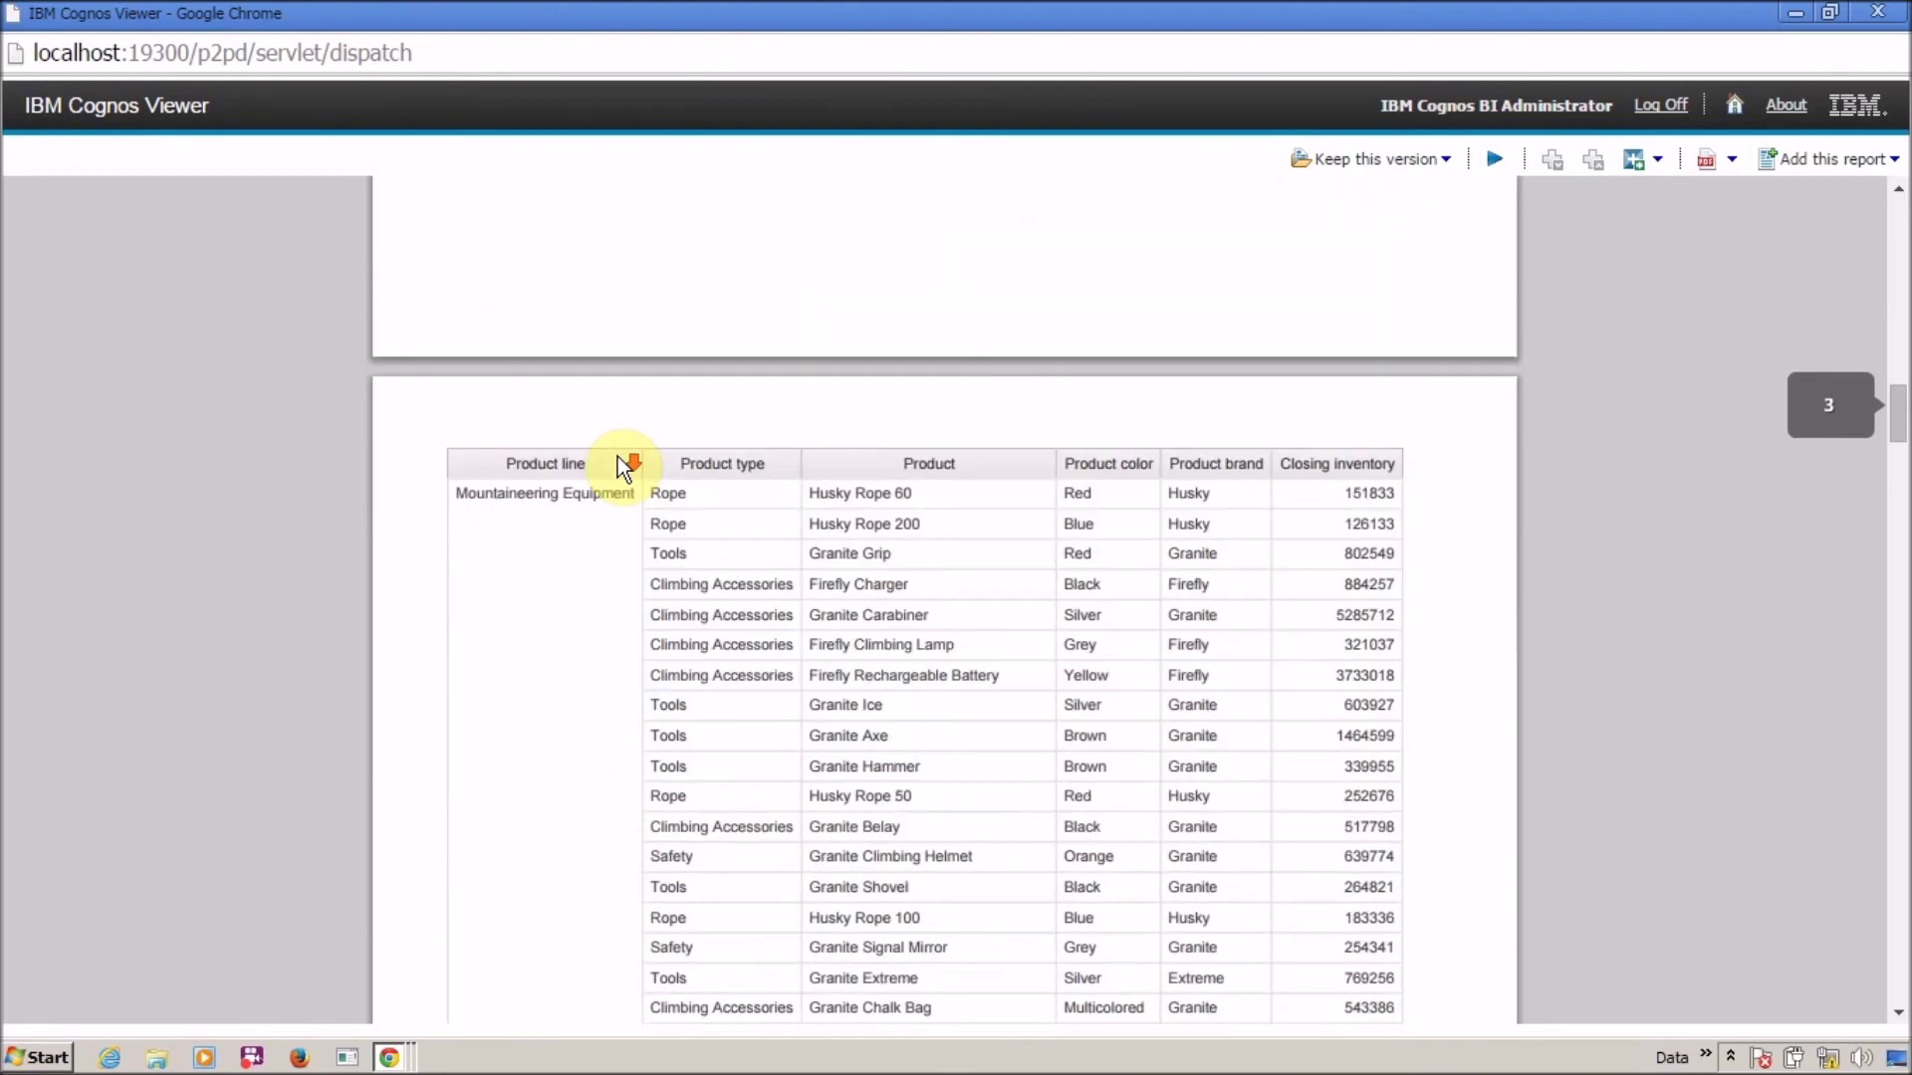
pyautogui.scroll(-15, 617, 456)
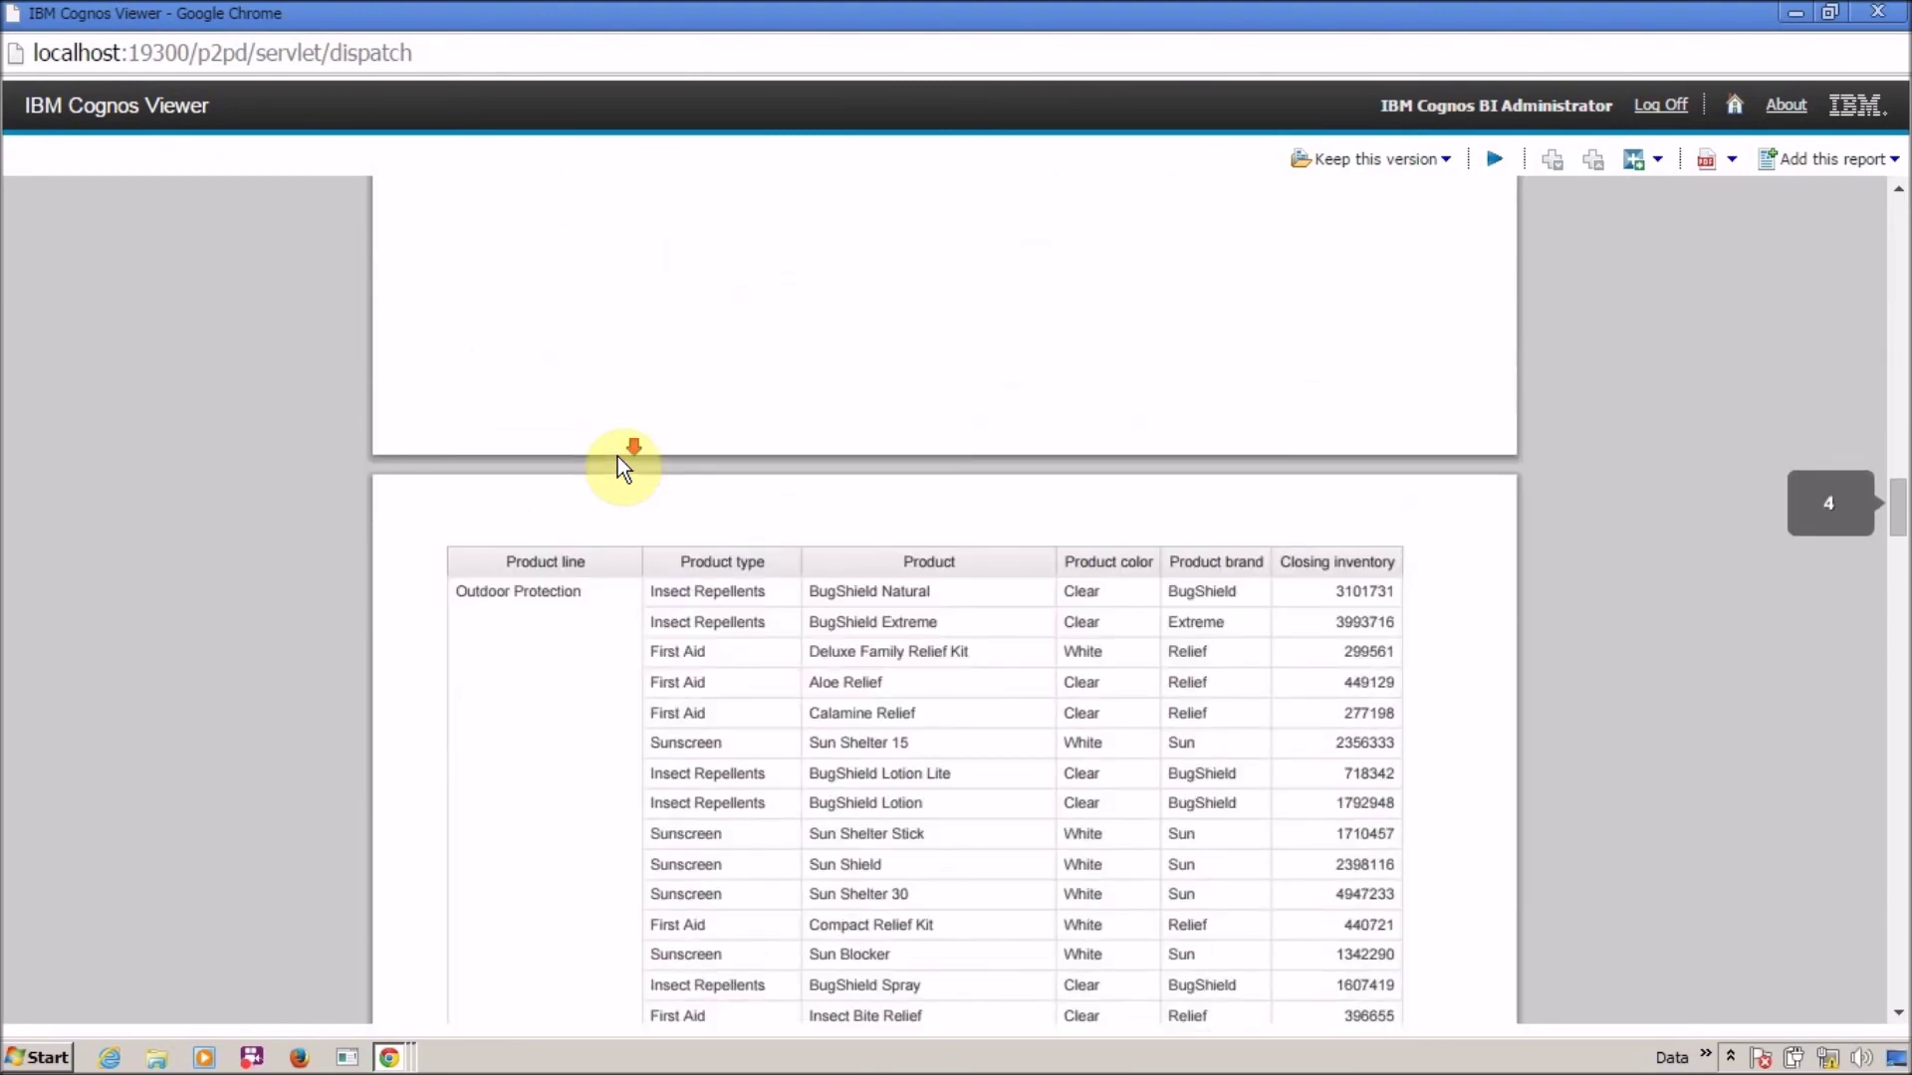
pyautogui.scroll(15, 617, 456)
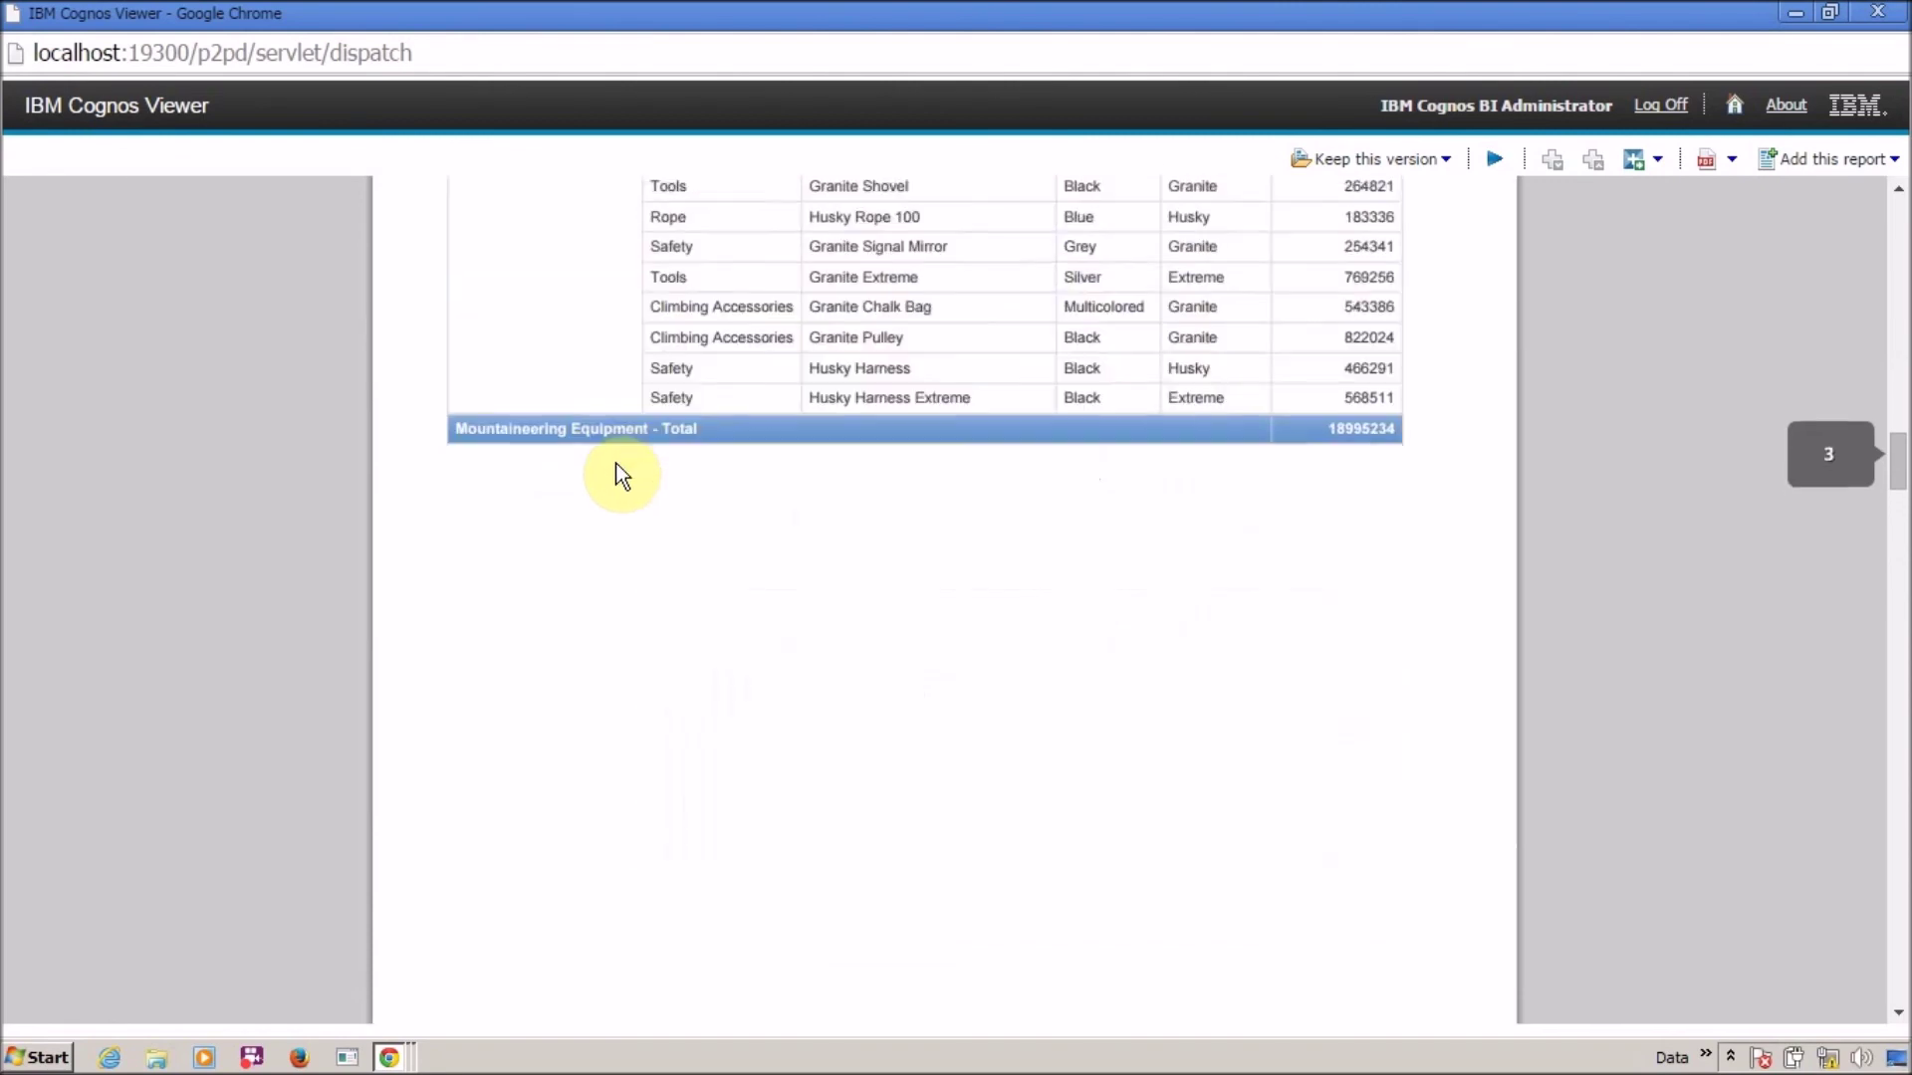
pyautogui.scroll(15, 621, 475)
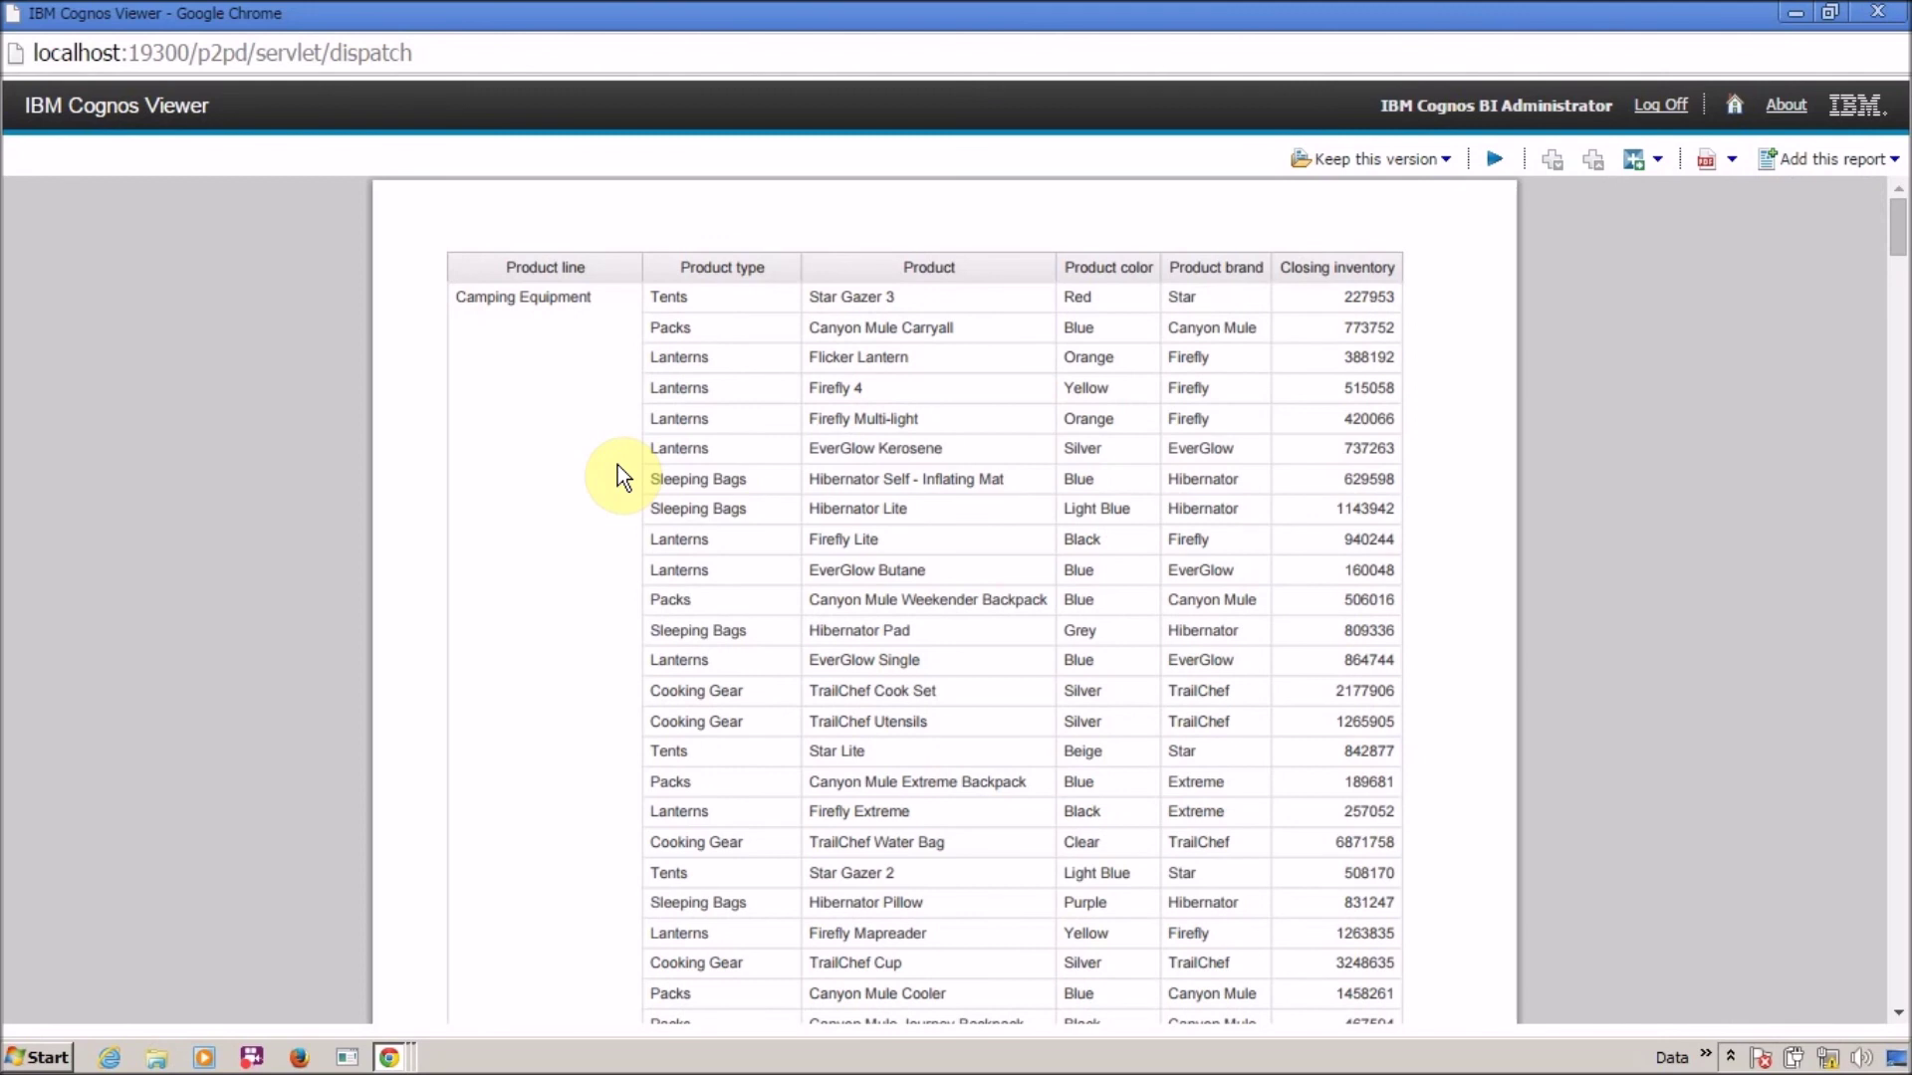
pyautogui.scroll(-15, 1438, 749)
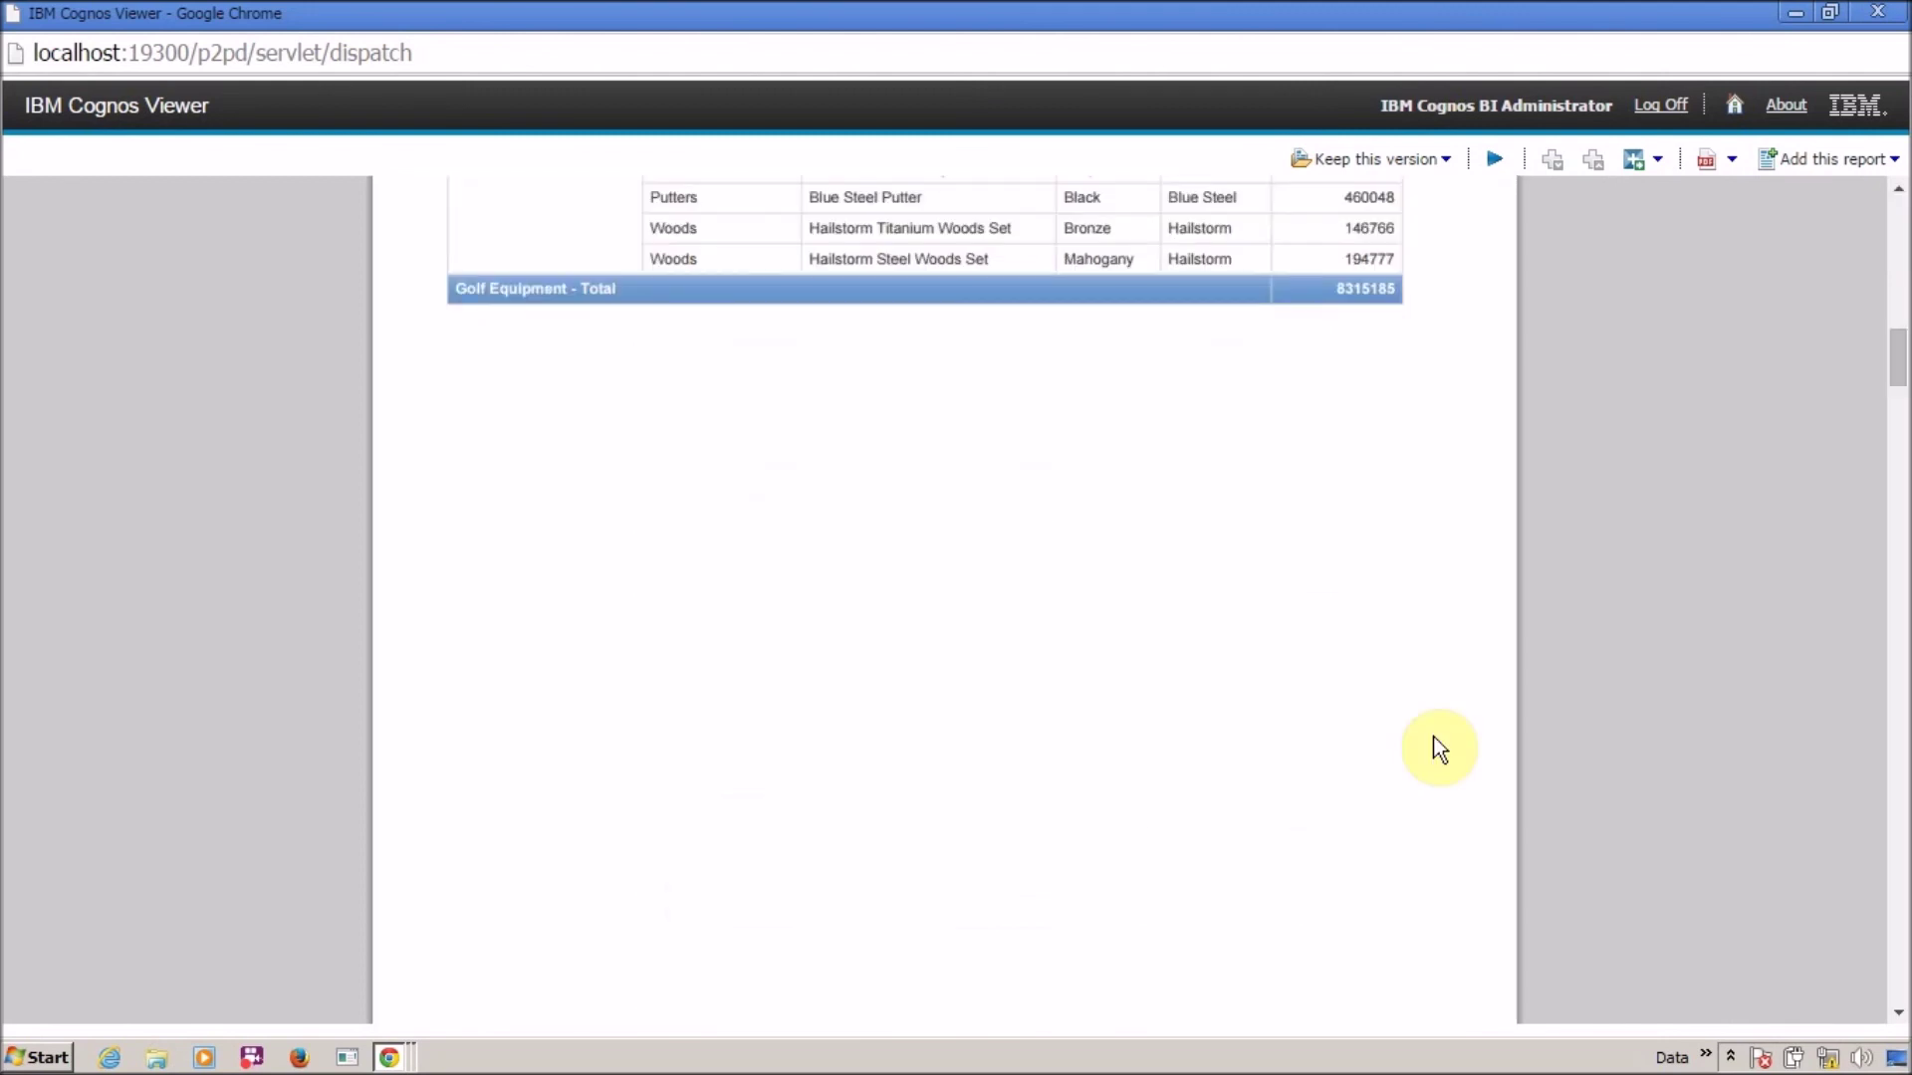